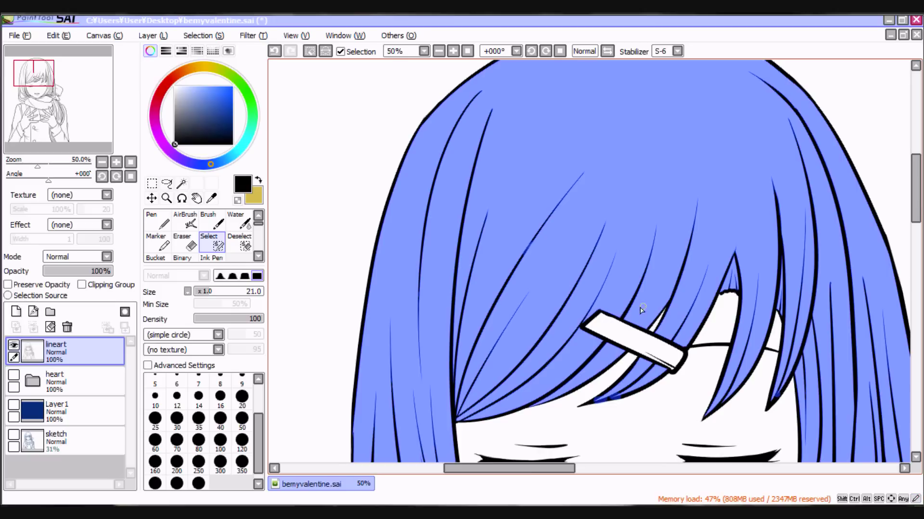
Set the colour to a dark orange-brown and choose the Bucket tool for filling the selected hair
scroll(474, 421, down, 5)
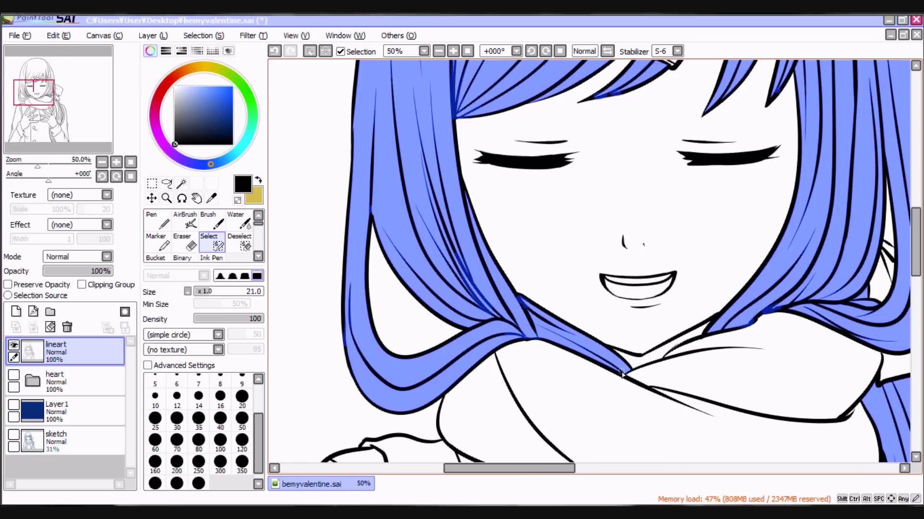
scroll(622, 375, up, 3)
drag(211, 164, 179, 74)
click(232, 127)
scroll(202, 236, down, 1)
click(157, 243)
Create a layer folder named "colour" below the lineart and a "hair" folder inside it
click(49, 312)
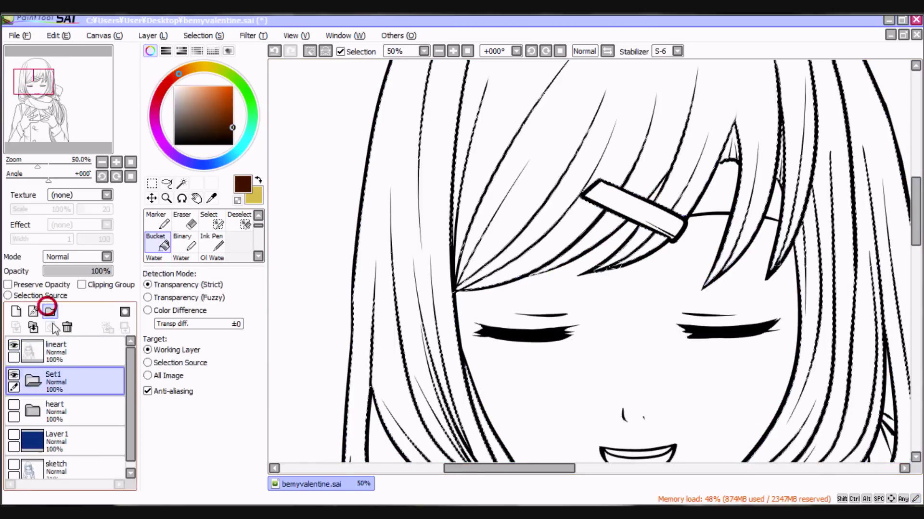
text(colour)
click(49, 311)
Add a new layer inside the hair folder and fill the selected hair with the dark brown
click(16, 311)
click(481, 144)
scroll(399, 106, down, 5)
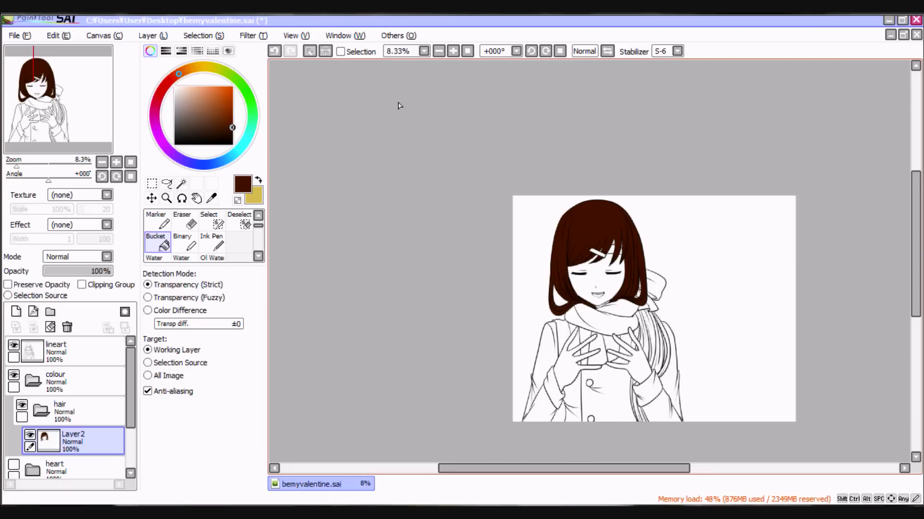
At 75% zoom, add the missed hair tips and edges to the hair selection with the Select tool
click(424, 51)
click(403, 155)
click(212, 221)
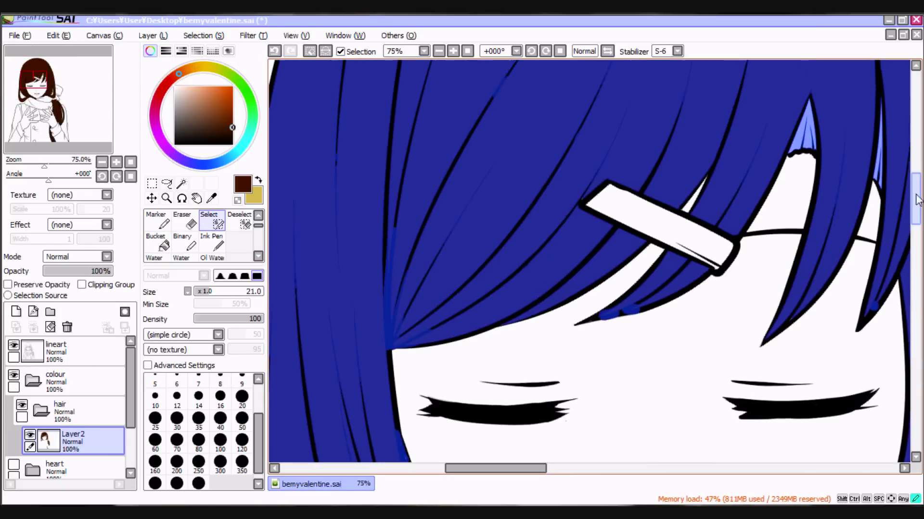
scroll(776, 247, down, 5)
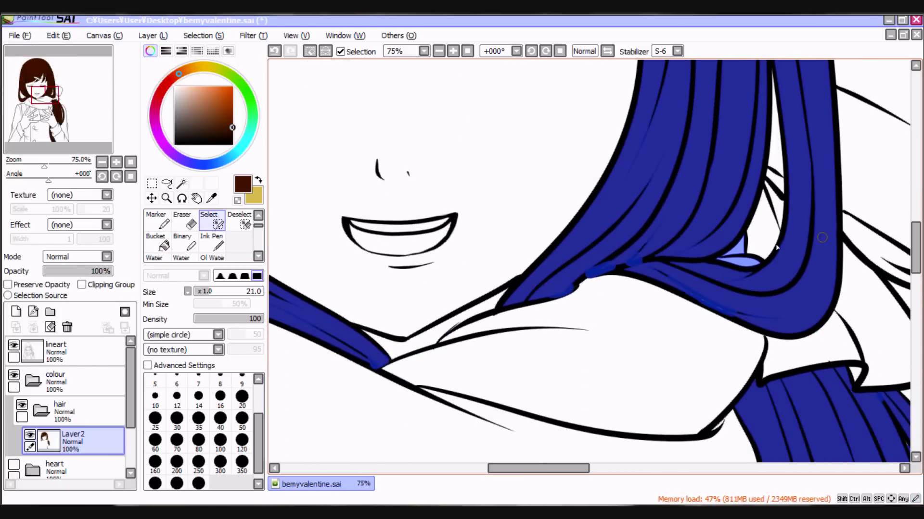
scroll(776, 247, down, 10)
Cover the selected hair's unfilled gaps with dark brown using the Pen at size 500, and hide the selection
key(n)
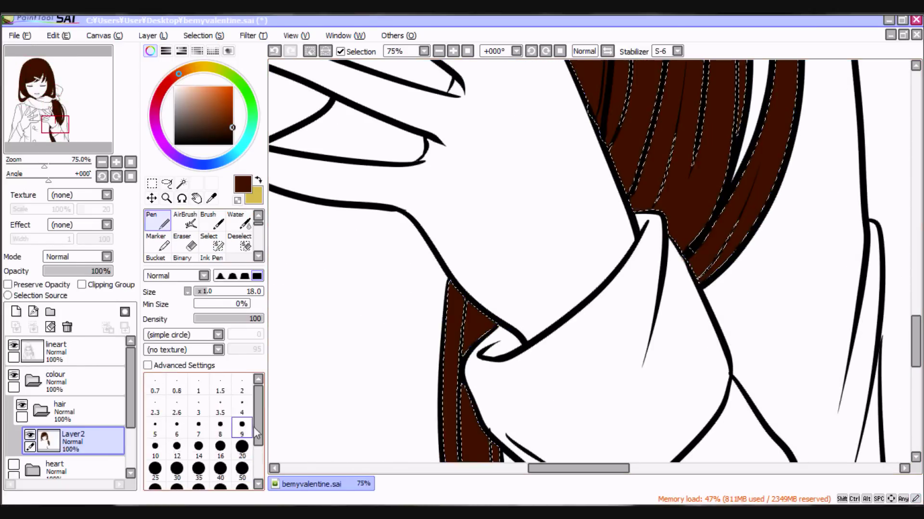
scroll(256, 434, down, 3)
click(198, 476)
click(340, 51)
scroll(596, 263, up, 5)
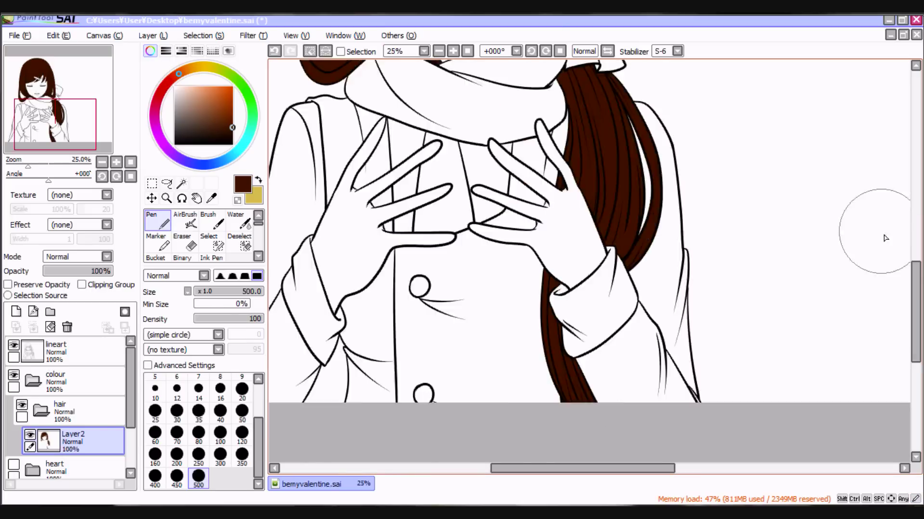
On a new layer, paint darker brown shading along the fringe strands with the Pen at size 88
key(ctrl+shift+n)
drag(260, 292, 263, 292)
scroll(493, 205, up, 3)
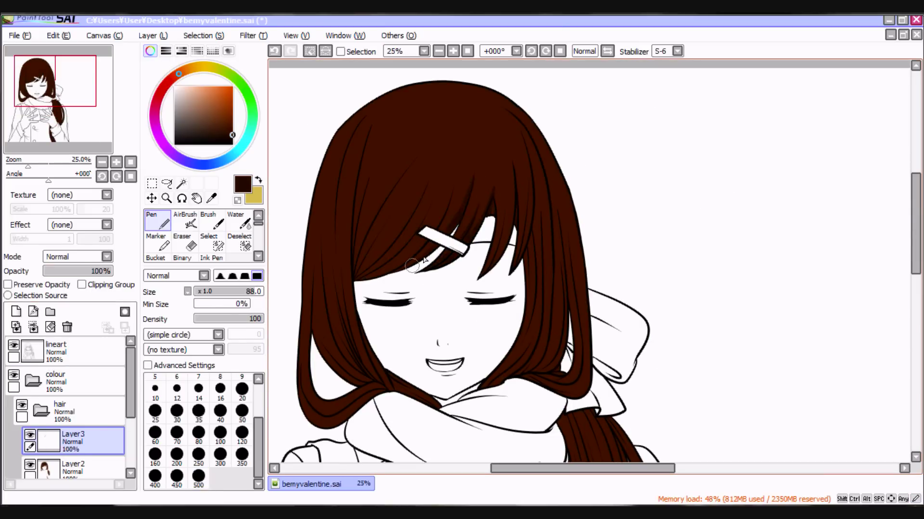
drag(437, 206, 380, 280)
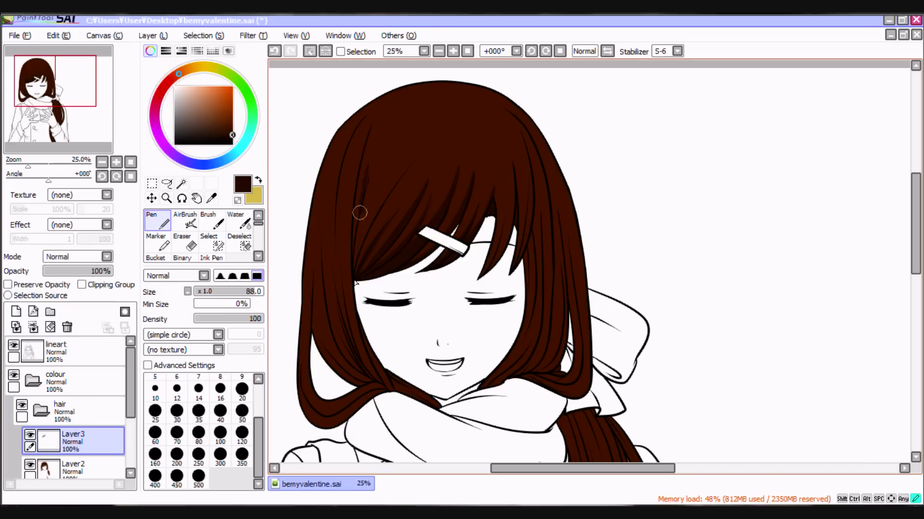
scroll(431, 239, up, 1)
drag(488, 272, 482, 219)
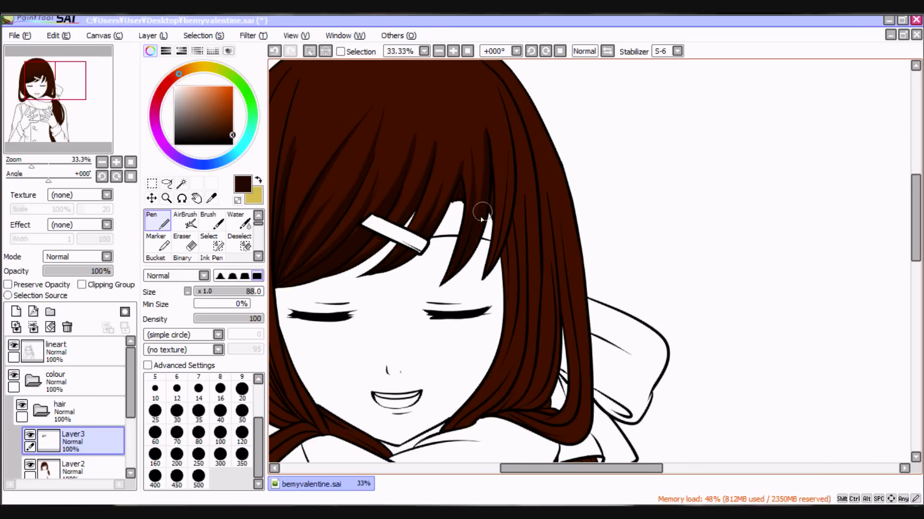
key(ctrl+z)
drag(489, 172, 510, 247)
scroll(516, 303, up, 2)
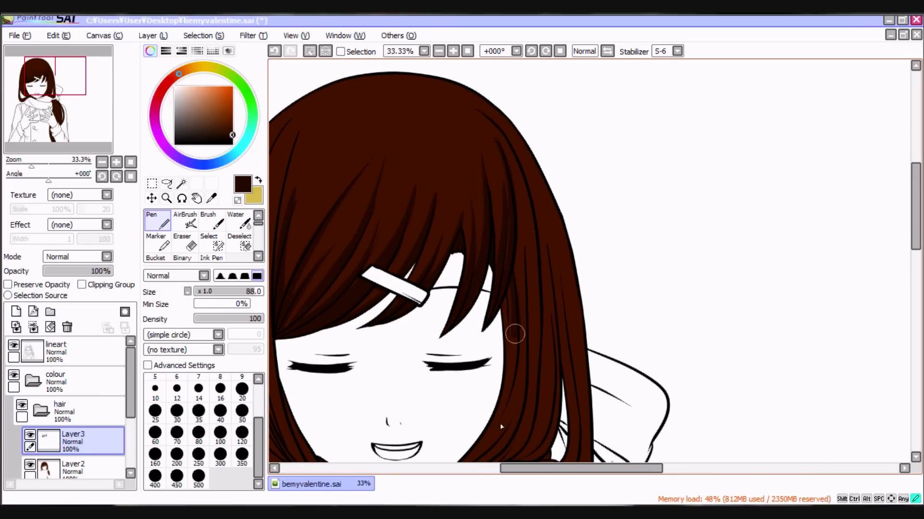
Shade the strands on the bow side of the face in the darker brown, from the crown to the scarf
scroll(514, 334, down, 4)
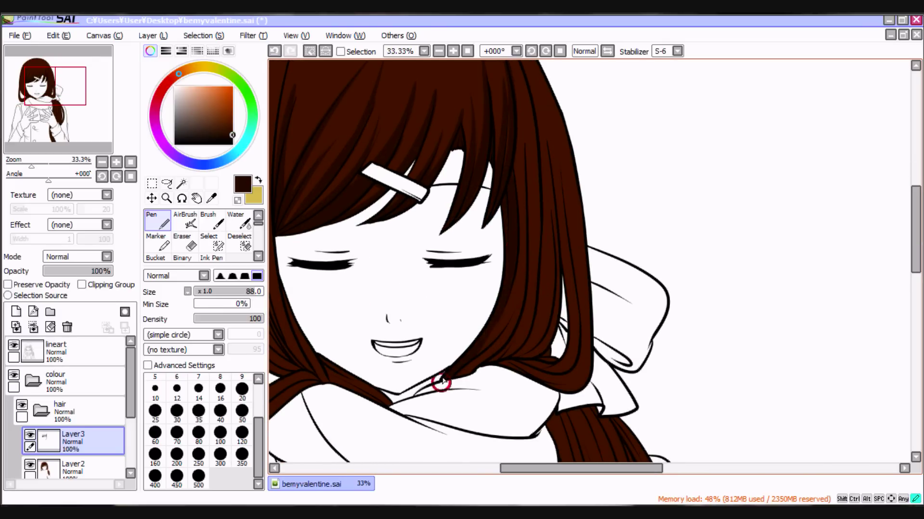
drag(531, 239, 457, 380)
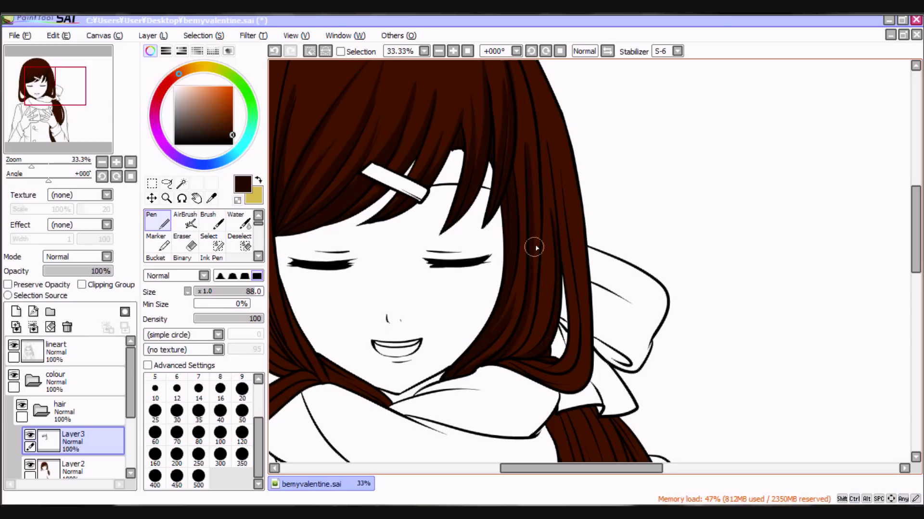
scroll(586, 382, up, 3)
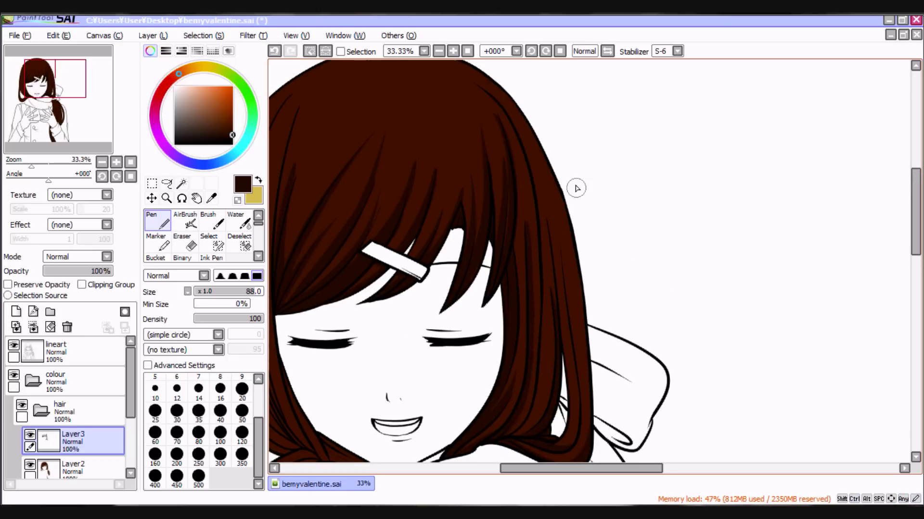
mouse_move(575, 188)
mouse_down()
mouse_move(578, 287)
mouse_move(569, 306)
mouse_up()
scroll(580, 392, down, 4)
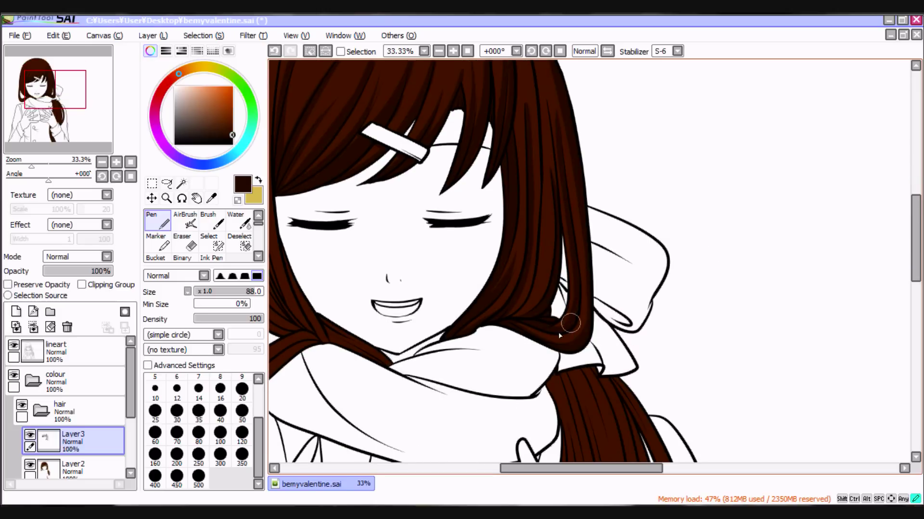
scroll(562, 330, up, 5)
key(ctrl+z)
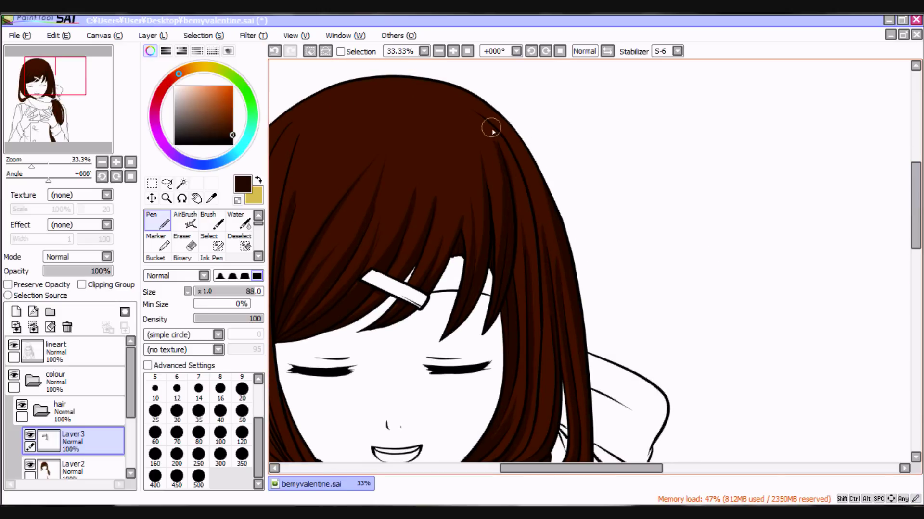
scroll(531, 147, down, 1)
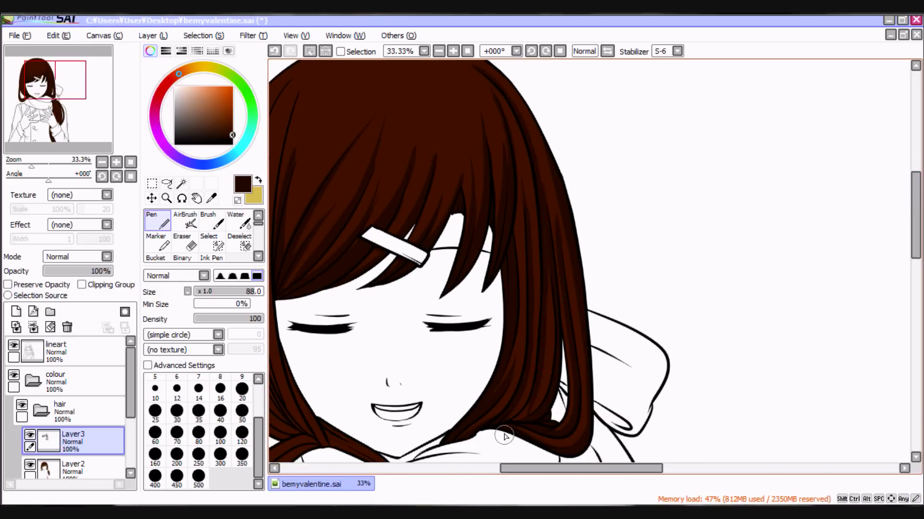
Shade the long strands on the side of the face away from the bow in the same darker brown
scroll(558, 305, left, 6)
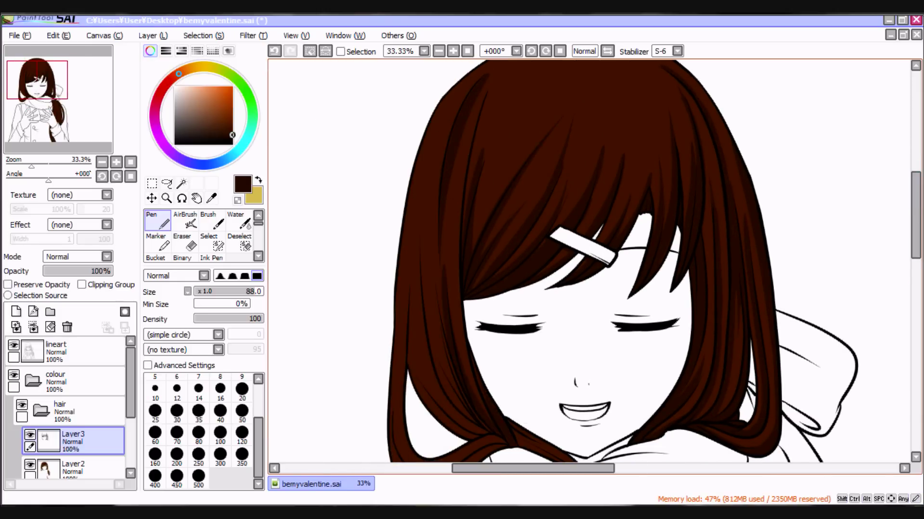
scroll(536, 351, down, 3)
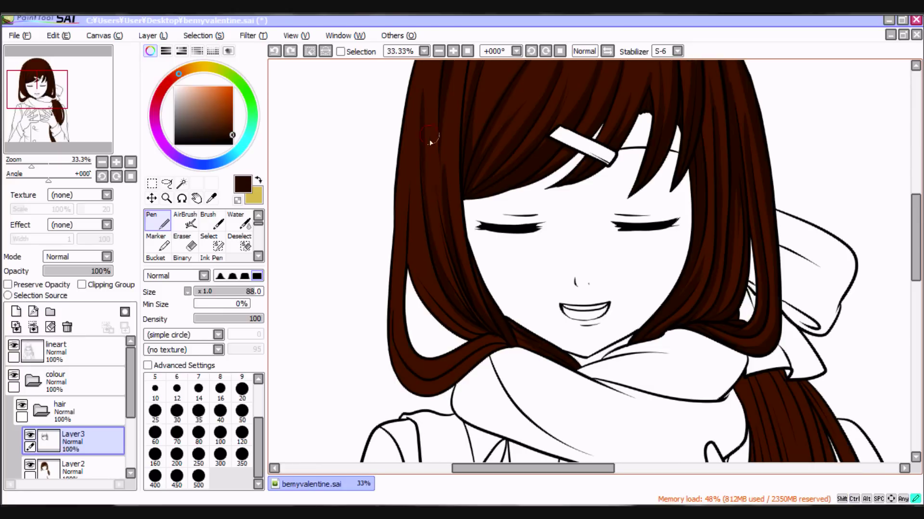
drag(430, 142, 479, 339)
drag(412, 248, 455, 327)
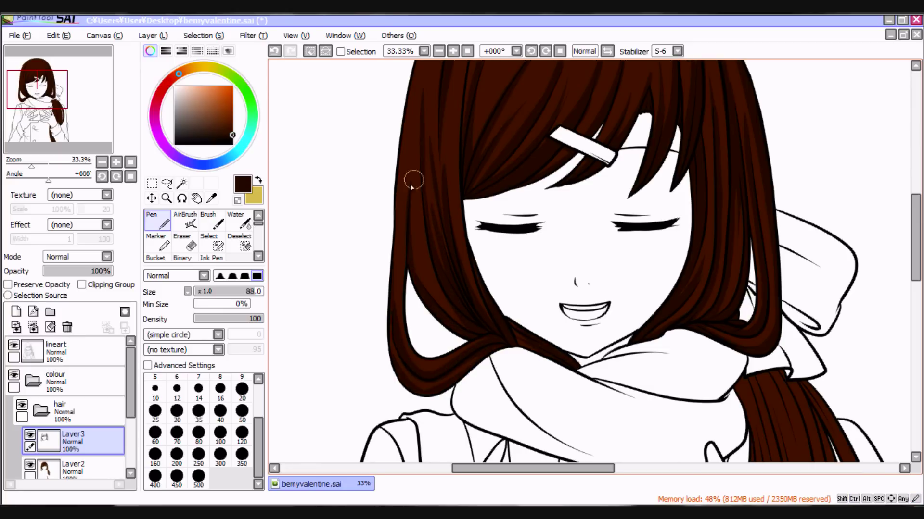
scroll(684, 247, up, 5)
key(ctrl+z)
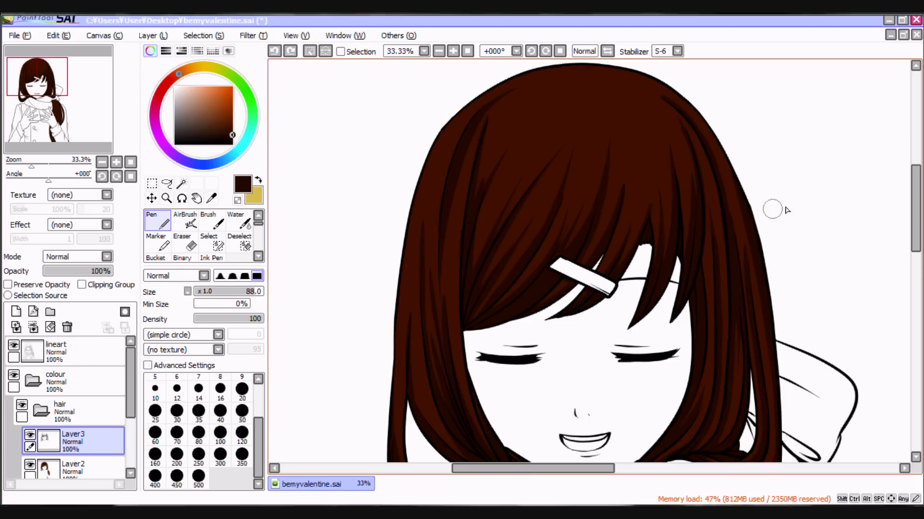
Paint darker brown shading along the ponytail's strands, from the bow down to the hair tips below the sleeve
scroll(772, 209, down, 9)
scroll(588, 286, right, 7)
scroll(600, 246, down, 3)
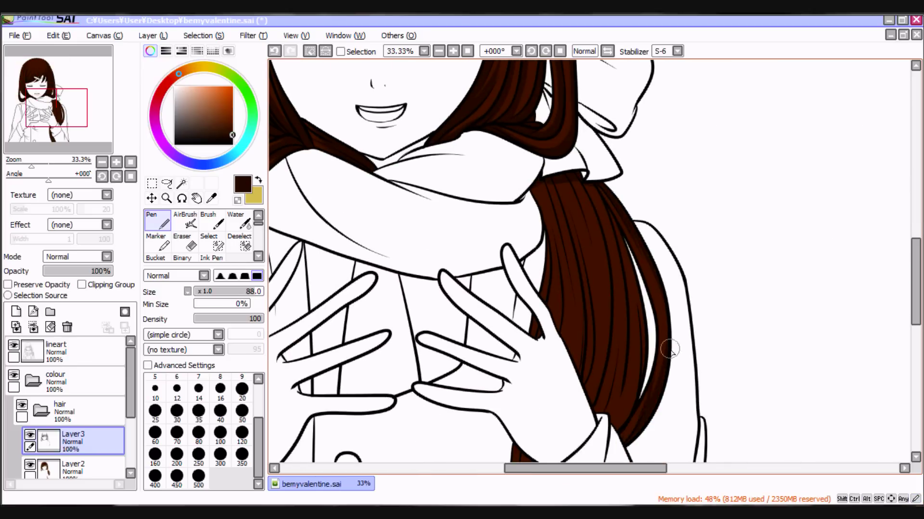
drag(636, 277, 642, 384)
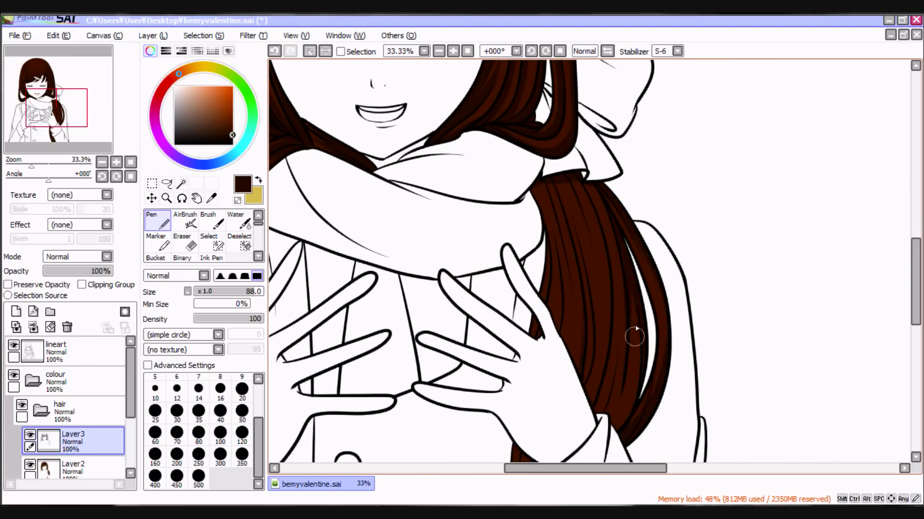
drag(579, 185, 609, 288)
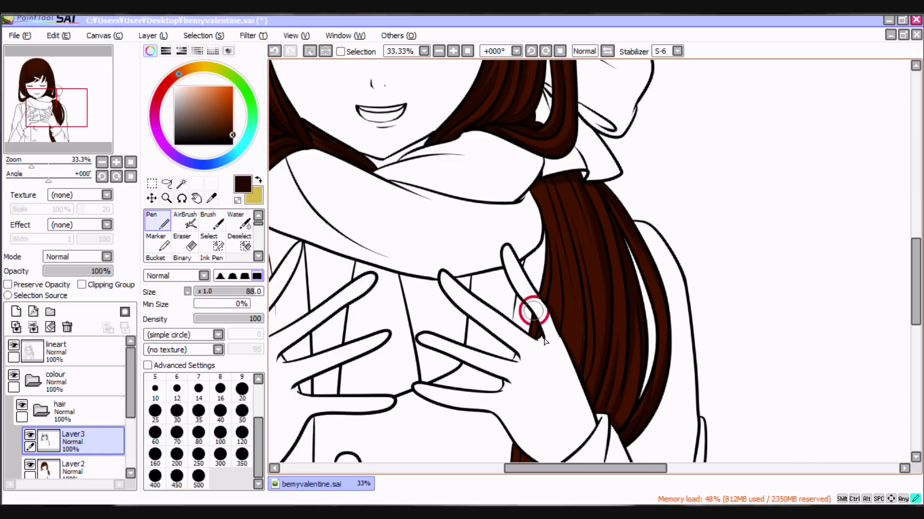
drag(532, 171, 580, 352)
drag(546, 195, 582, 363)
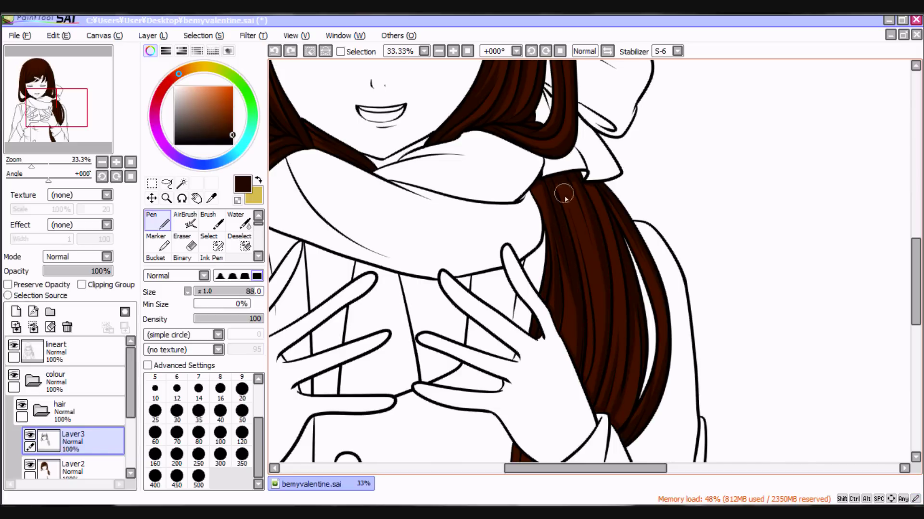
drag(565, 198, 564, 216)
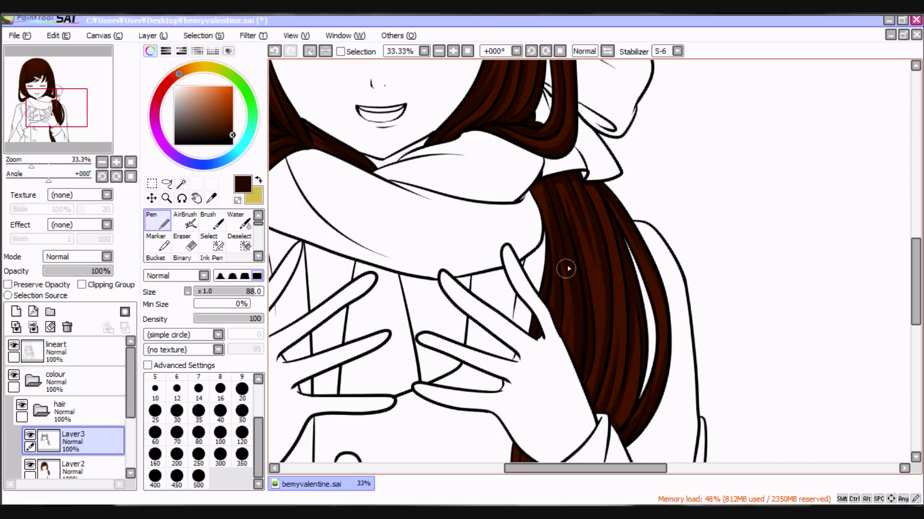
scroll(566, 289, down, 5)
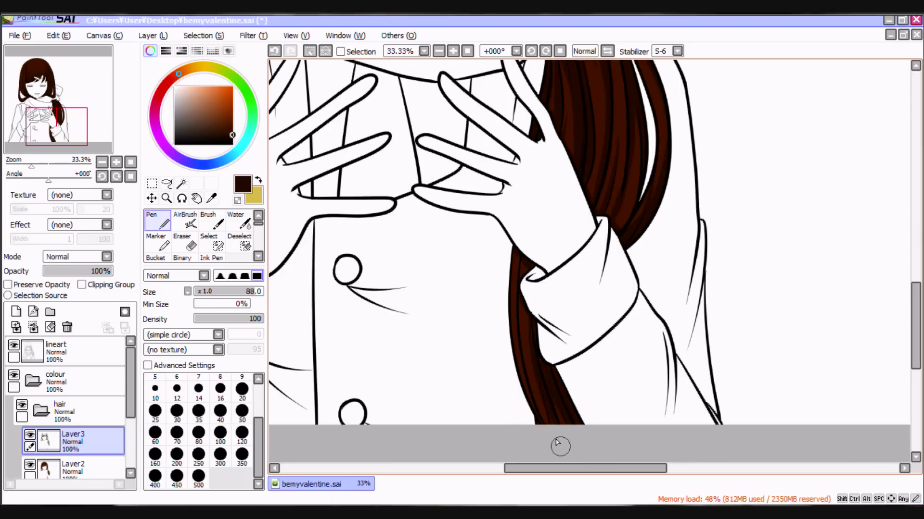
scroll(601, 299, up, 6)
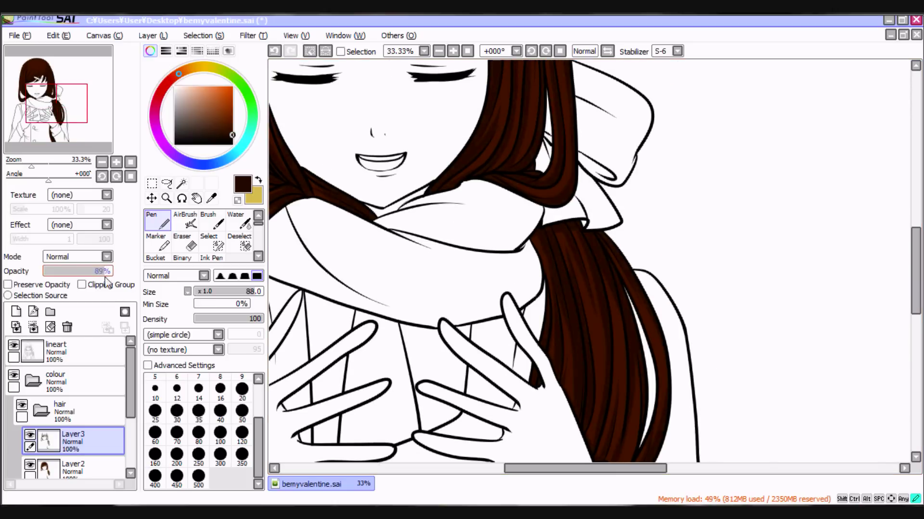
On a new layer, paint a near-black brown band across the crown with the Pen at size 300, lowering the layer's opacity
key(ctrl+minus)
key(ctrl+minus)
key(ctrl+minus)
key(ctrl+minus)
key(ctrl+shift+n)
drag(500, 178, 577, 154)
drag(509, 149, 558, 154)
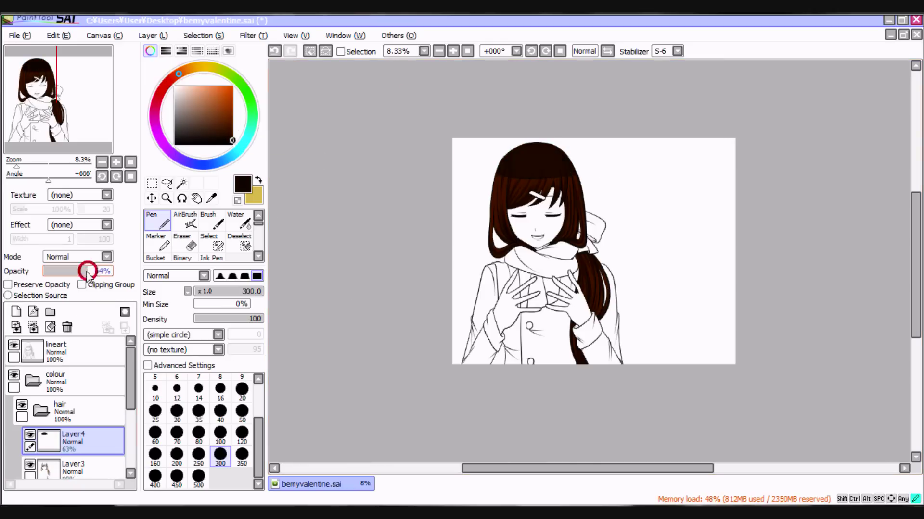
mouse_move(108, 270)
mouse_down()
mouse_move(67, 271)
mouse_move(91, 271)
mouse_up()
Soften the dark crown shading's upper edge with the Blur tool at size 500
click(185, 243)
scroll(605, 166, up, 4)
click(243, 234)
key(ctrl+minus)
key(ctrl+minus)
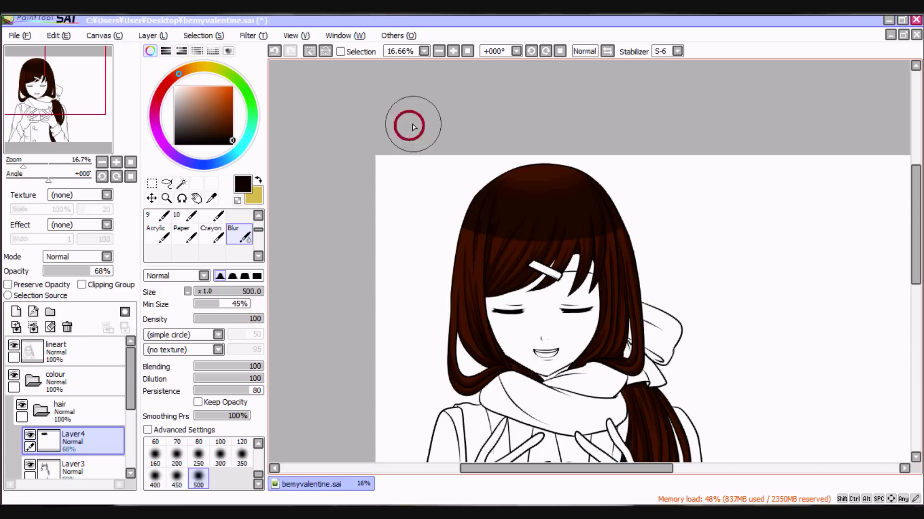
On a new layer beneath the crown shading, paint reddish-orange highlight strokes across the hair and ponytail with the Pen at size 48
click(258, 215)
key(ctrl+shift+n)
click(194, 87)
key(ctrl+plus)
key(n)
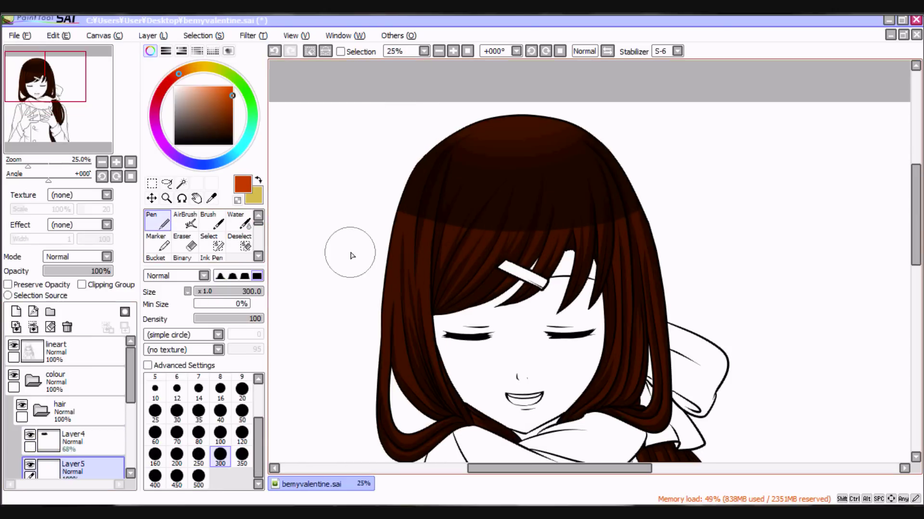
click(233, 108)
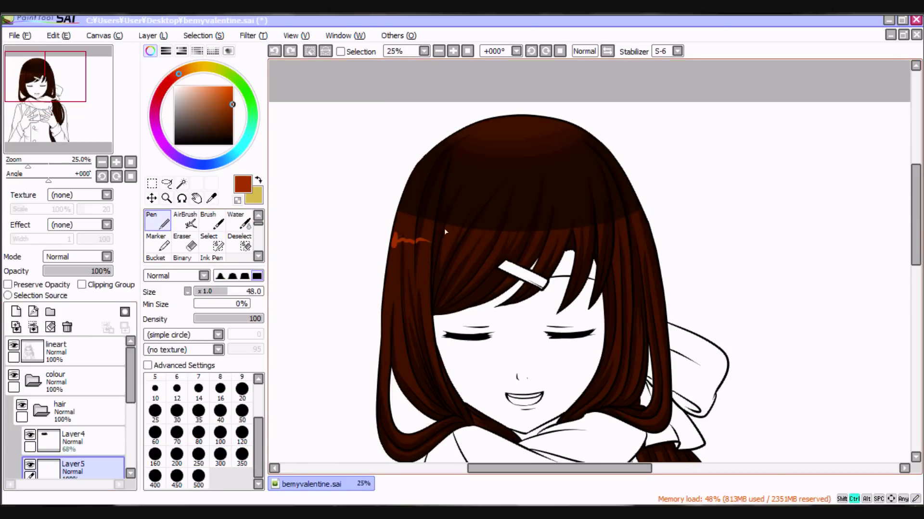
click(644, 226)
scroll(628, 268, down, 5)
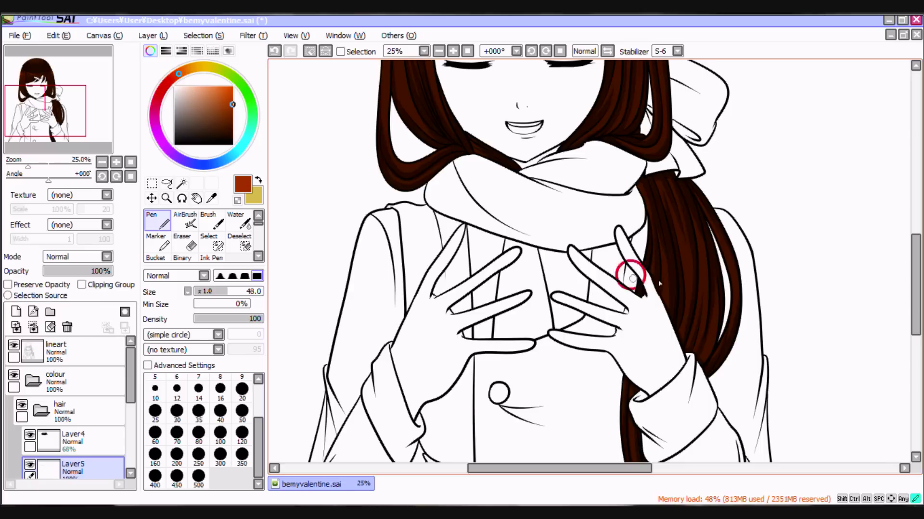
Trim the hair and ponytail highlights to thin streaks with the Eraser at size 37
scroll(907, 273, up, 5)
key(e)
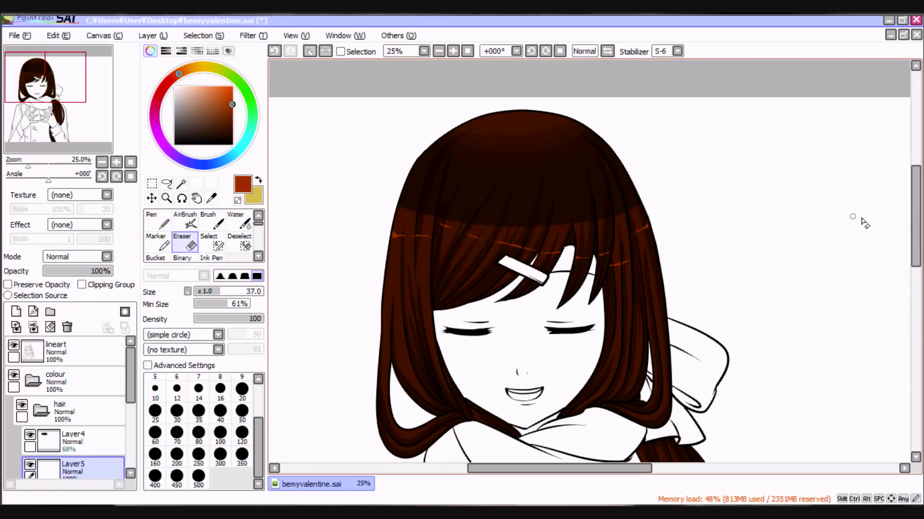
scroll(865, 222, down, 5)
scroll(909, 254, up, 5)
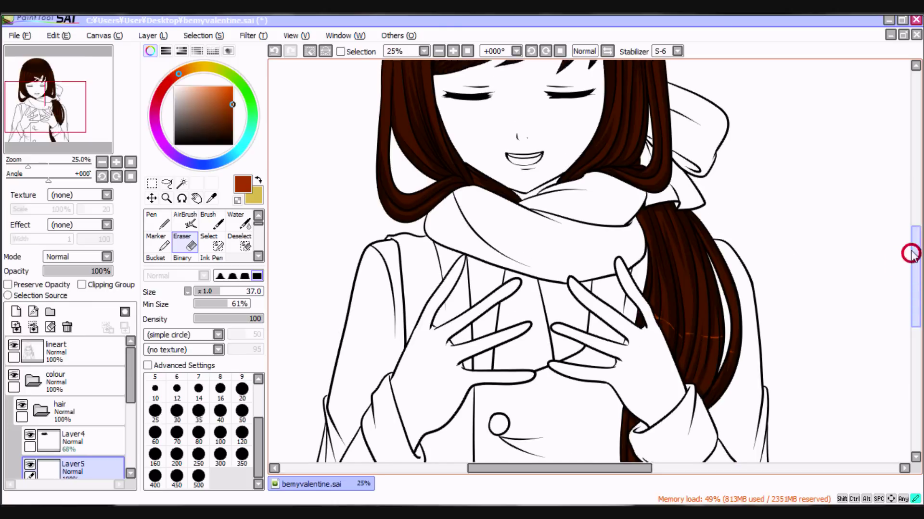
On a new layer, paint light orange over the lower hair ends with the Pen at size 300 and soften it with Blur at size 250
click(157, 219)
key(ctrl+y)
scroll(734, 338, down, 5)
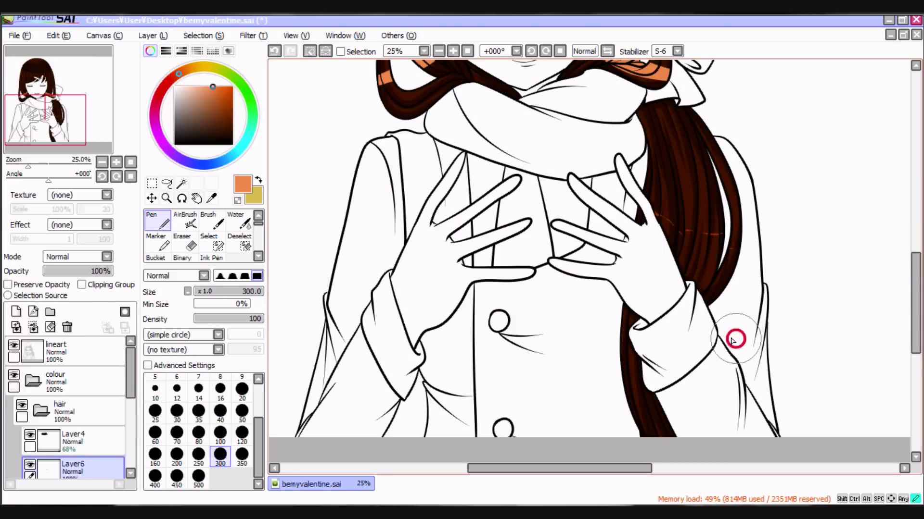
scroll(305, 214, up, 3)
key(b)
mouse_move(558, 168)
mouse_down()
mouse_move(607, 177)
mouse_move(553, 158)
mouse_up()
scroll(505, 231, up, 3)
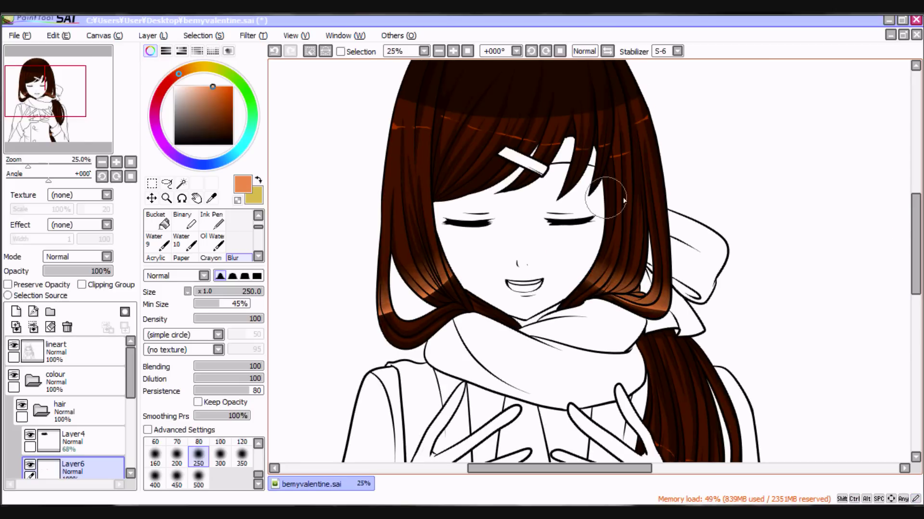
On a new layer, paint a second black shading band across the crown of the hair and lower the layer's opacity to 64%
scroll(901, 268, down, 5)
scroll(438, 92, down, 1)
click(174, 144)
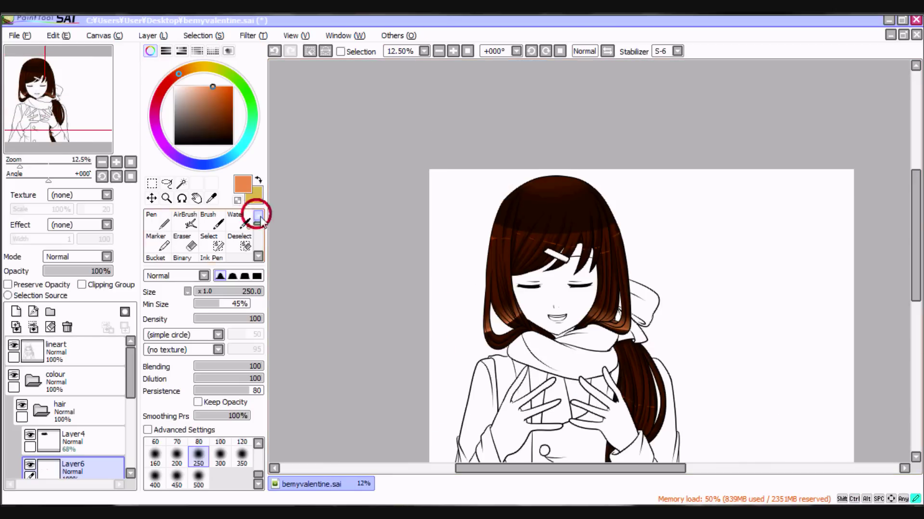
click(16, 312)
mouse_move(510, 207)
mouse_down()
mouse_move(558, 192)
mouse_move(628, 215)
mouse_up()
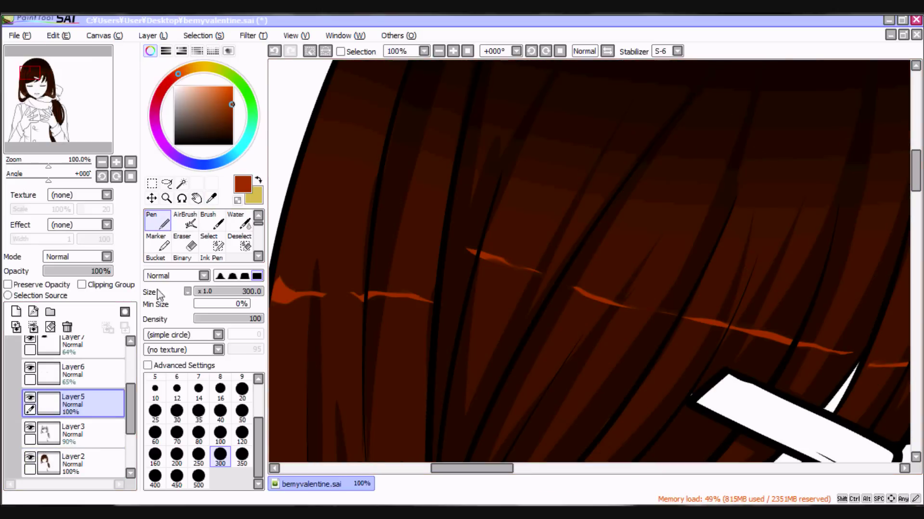
Add thin vertical spikes to the reddish-orange fringe highlights with the Pen at size 39, tapering them with the Eraser at size 37
drag(373, 298, 363, 365)
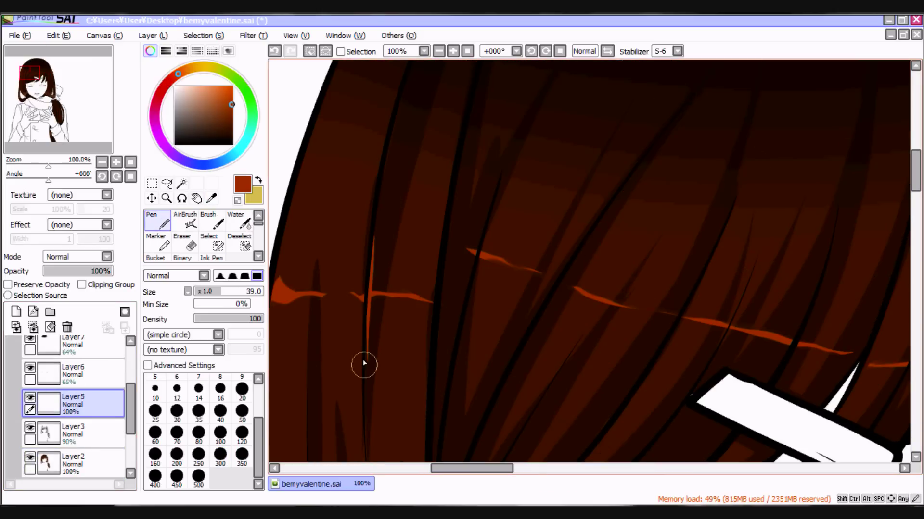
key(e)
drag(292, 300, 341, 287)
scroll(510, 392, right, 5)
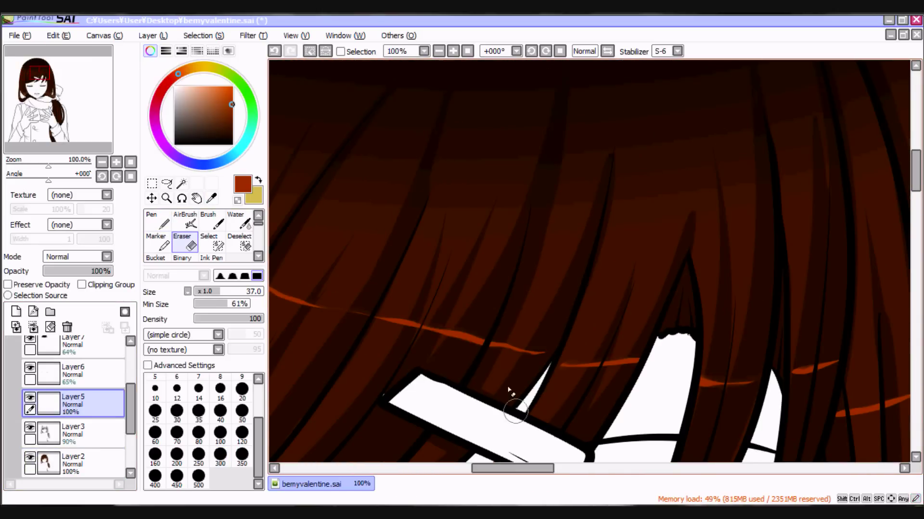
scroll(556, 378, right, 5)
key(n)
mouse_move(688, 202)
mouse_down()
mouse_move(726, 355)
mouse_move(692, 255)
mouse_up()
key(e)
Add further tapered spikes to the reddish-orange highlights on the side hair and ponytail with the Pen and Eraser
scroll(430, 68, down, 3)
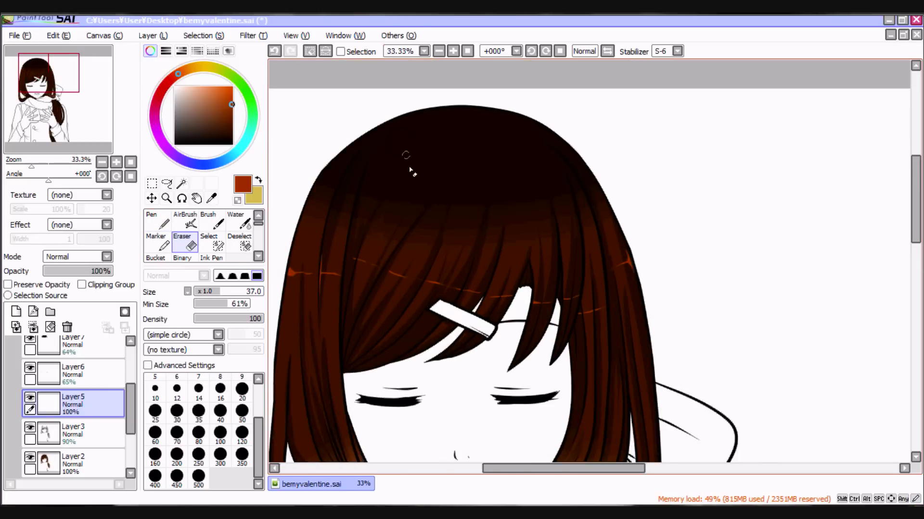
key(n)
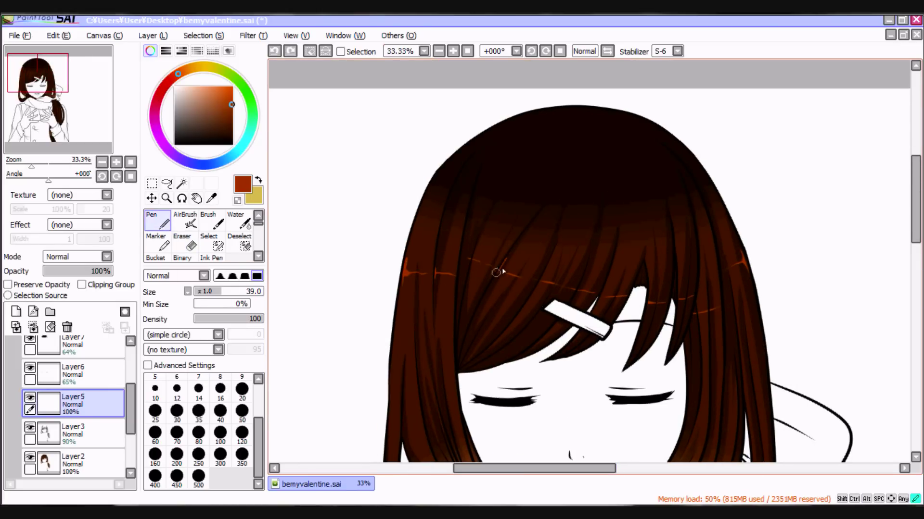
key(e)
scroll(510, 258, down, 10)
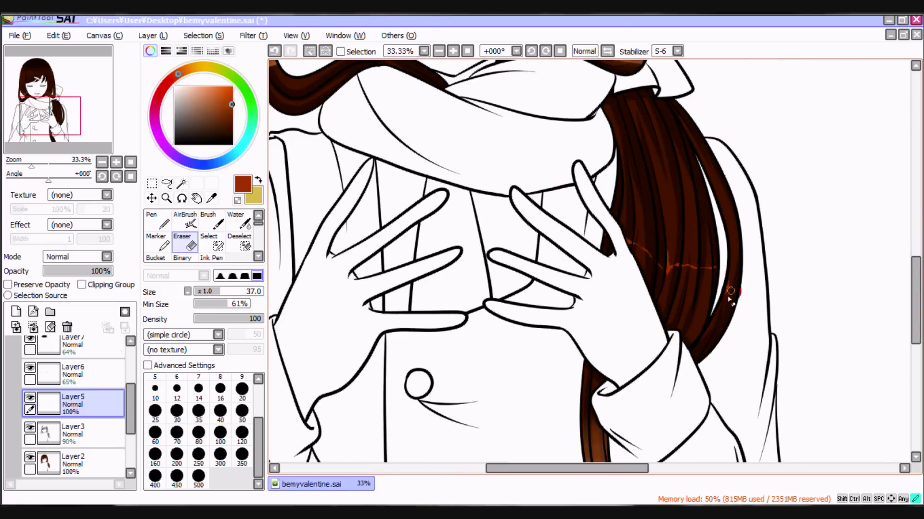
Set the strand-shading layer to 100% opacity and deepen the ponytail and fringe strands in dark brown with the Pen at size 39
click(246, 245)
scroll(342, 220, down, 4)
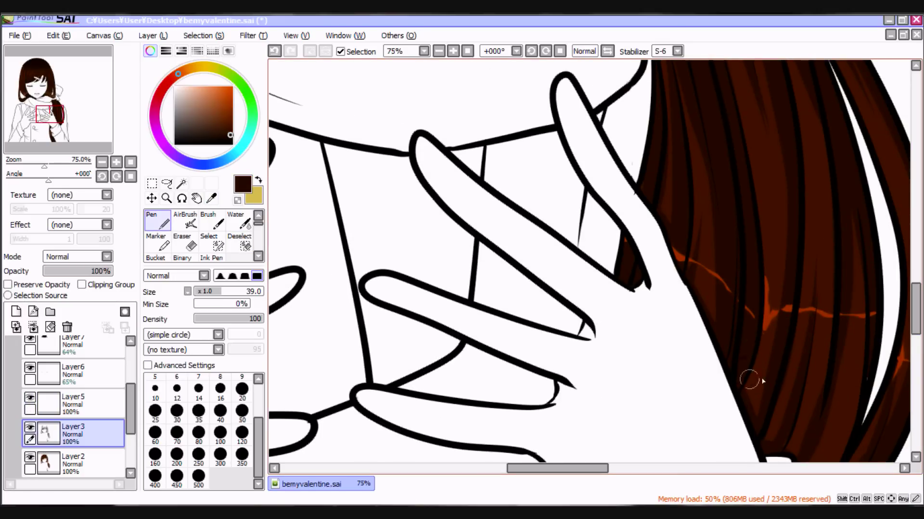
scroll(752, 377, up, 10)
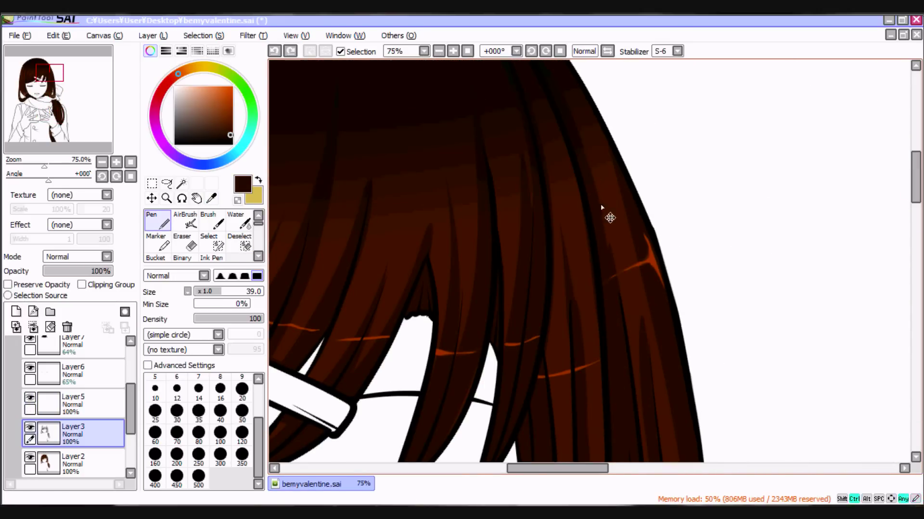
scroll(601, 207, left, 3)
scroll(608, 320, down, 3)
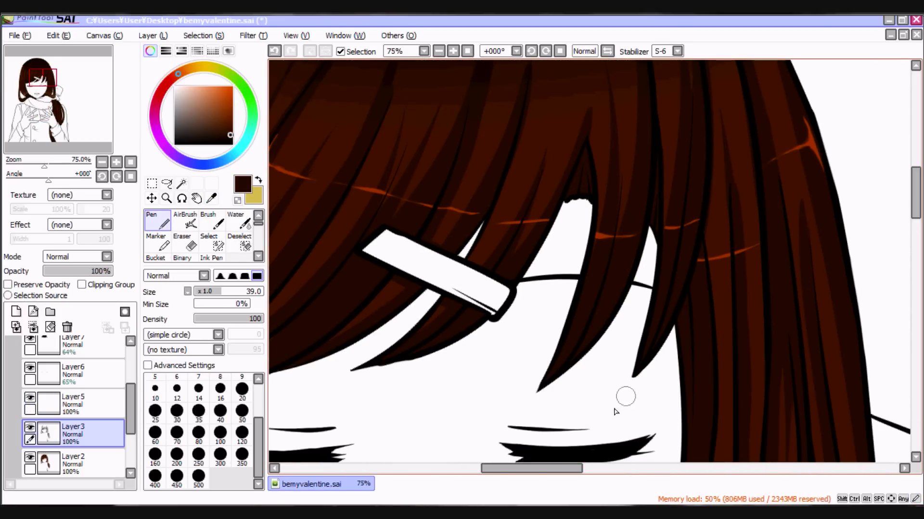
Continue the dark brown strand shading down the long side lock and the upper ponytail with the Pen at size 39
scroll(558, 390, left, 5)
key(e)
key(n)
scroll(413, 293, down, 3)
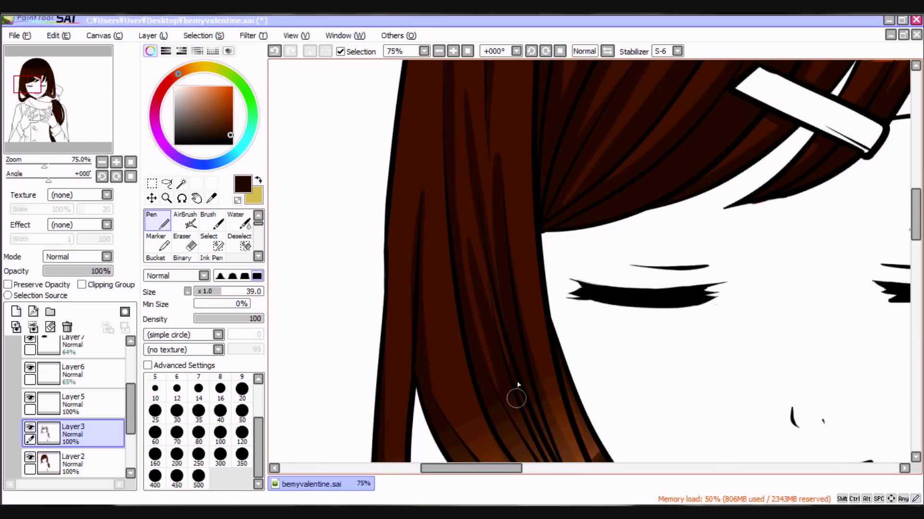
scroll(714, 225, down, 4)
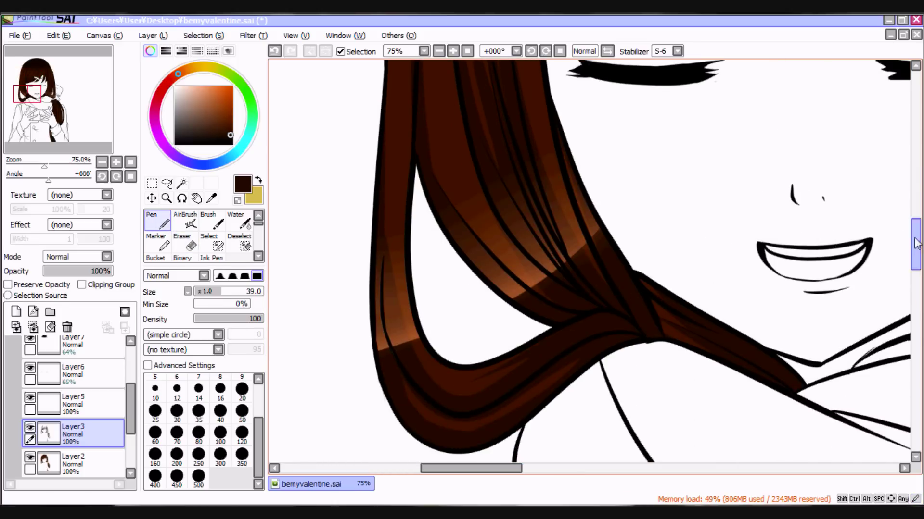
scroll(577, 313, down, 5)
scroll(655, 241, right, 4)
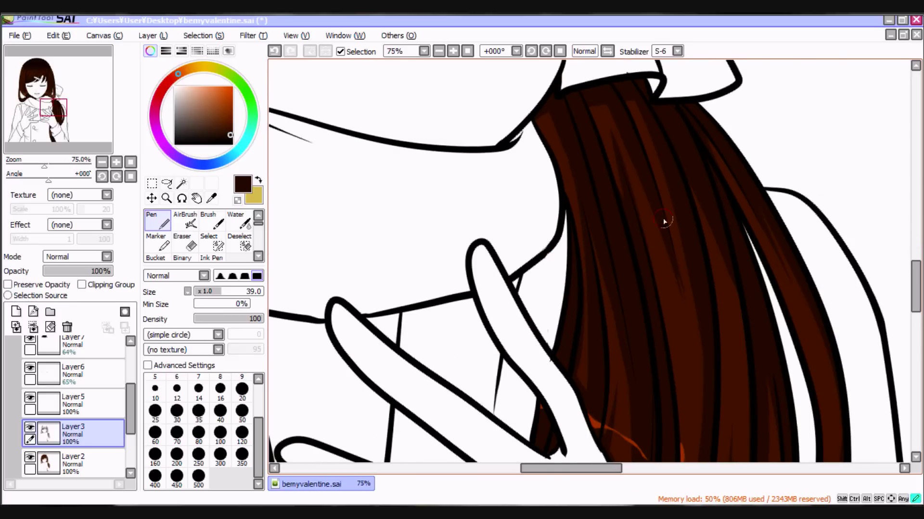
scroll(664, 221, down, 4)
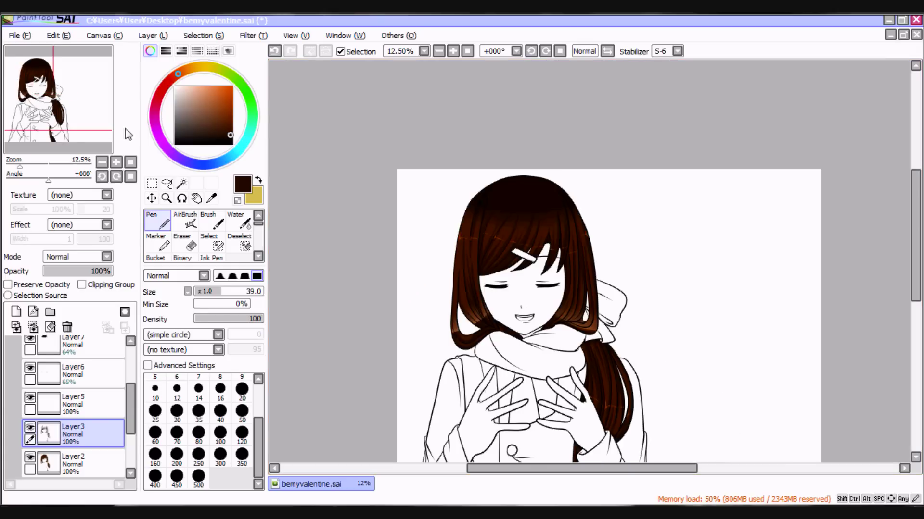
Create a skin folder and select the face and both hands from the lineart layer with the Magic Wand
click(182, 183)
scroll(72, 399, up, 5)
click(72, 349)
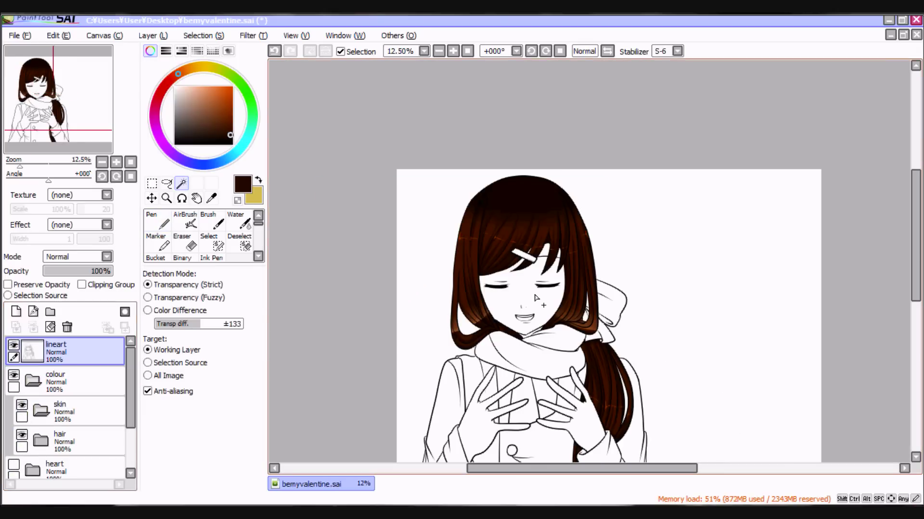
click(520, 288)
click(481, 409)
click(568, 413)
Fill the gaps in the skin selection around the fringe and face with the selection pen at size 14
scroll(527, 261, up, 2)
click(211, 245)
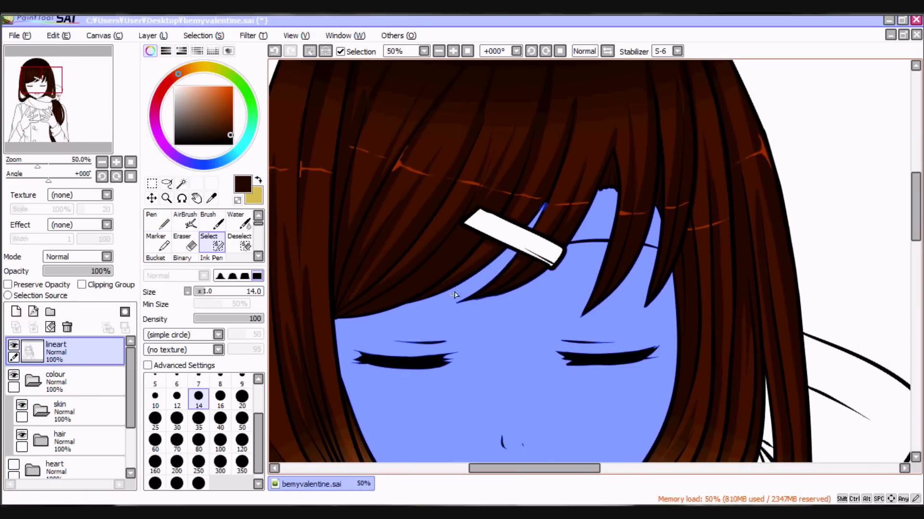
scroll(455, 294, down, 3)
scroll(741, 188, down, 3)
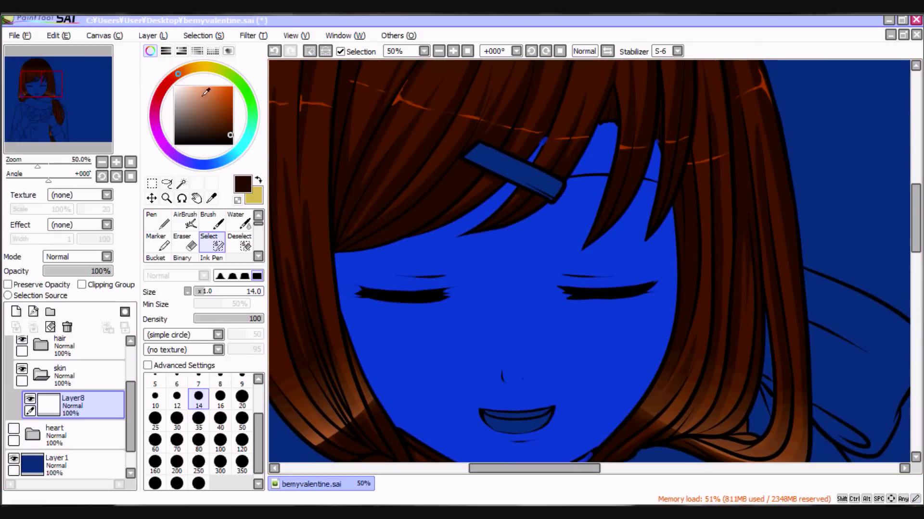
Fill the selected face and hands with pale peach on a new layer in the skin folder
click(185, 87)
click(255, 254)
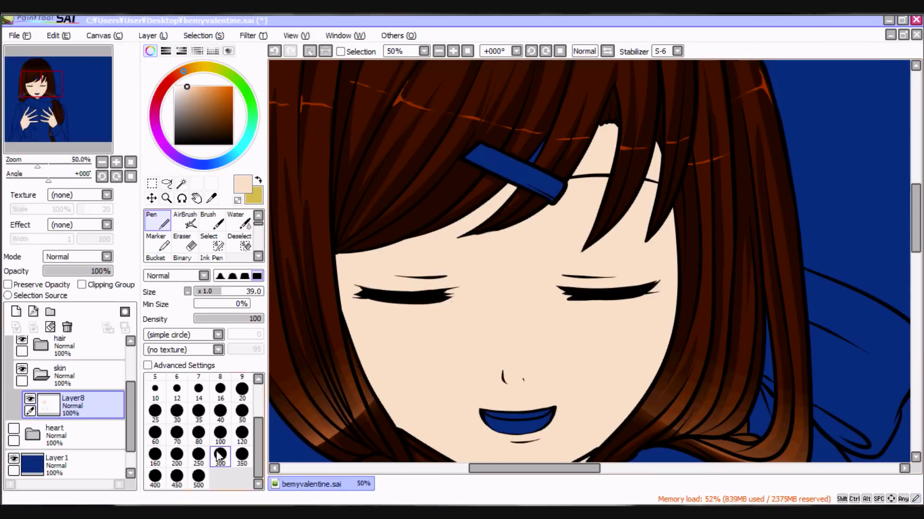
scroll(577, 289, down, 5)
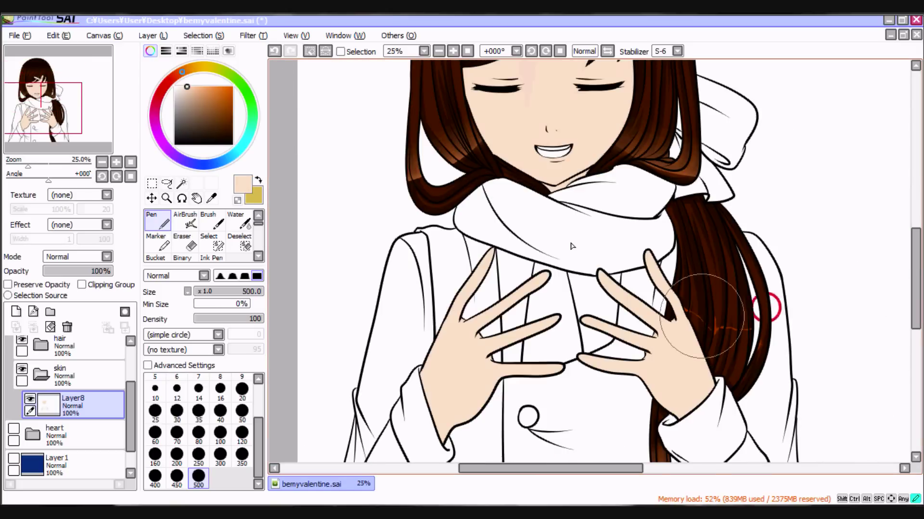
On a new layer above the skin base, paint tan shadows along the forehead and face edges with the Pen at size 500 and around the nose at size 56
scroll(626, 240, down, 3)
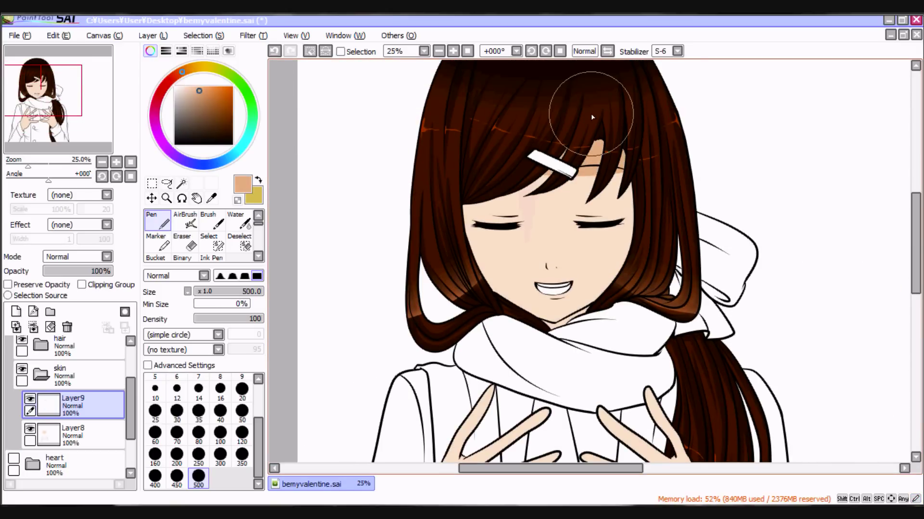
scroll(435, 211, up, 2)
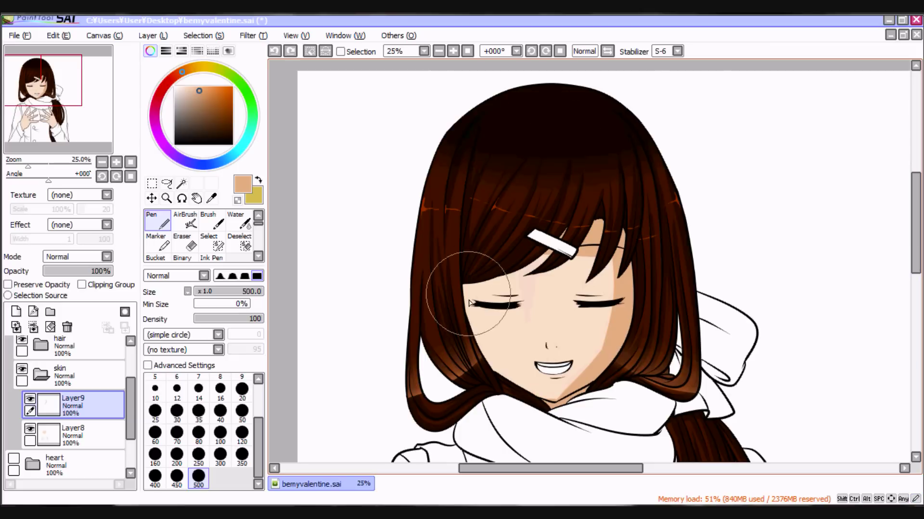
scroll(422, 154, down, 3)
drag(505, 302, 531, 305)
drag(522, 268, 527, 295)
Blend the tan face and nose shadows into the skin with the Blur tool
click(258, 256)
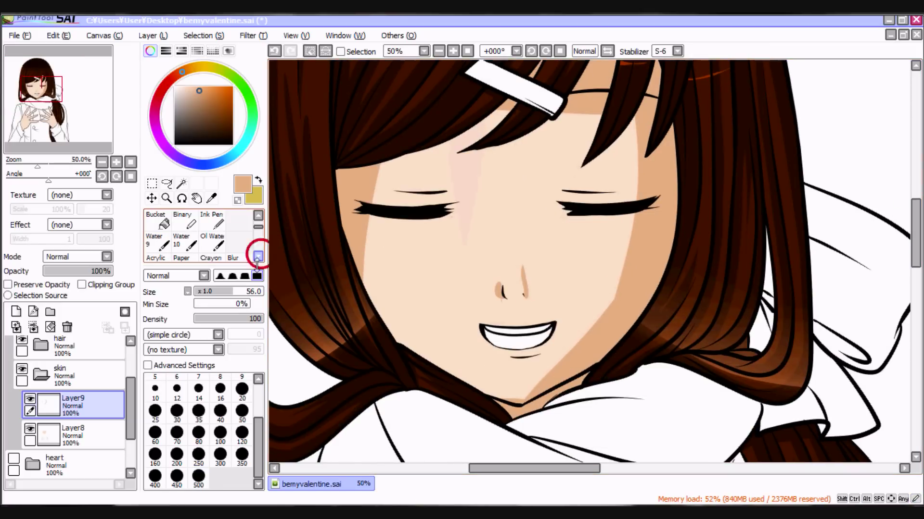
key(b)
mouse_move(645, 255)
mouse_down()
mouse_move(415, 115)
mouse_move(546, 289)
mouse_up()
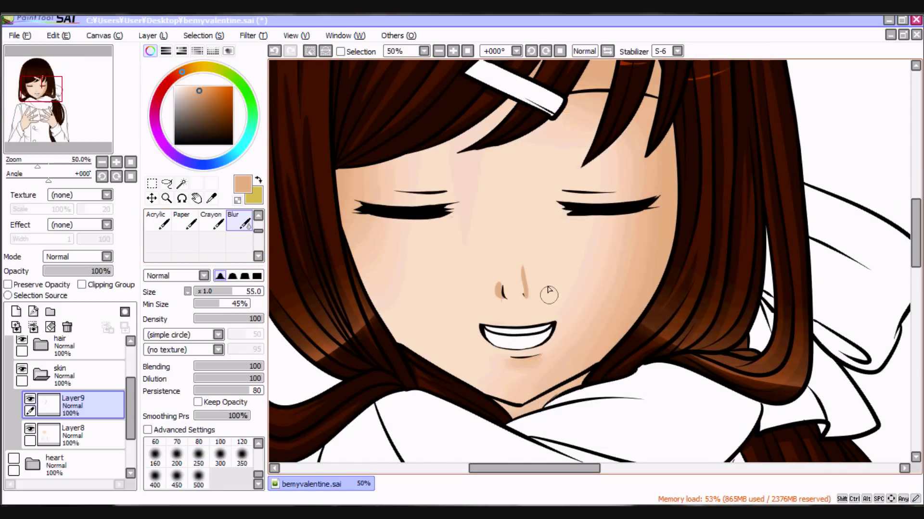
Paint tan shading above both closed eyes with the Pen at size 56 and soften it with Blur at size 55
scroll(916, 238, up, 2)
scroll(917, 237, up, 1)
key(n)
drag(393, 291, 447, 292)
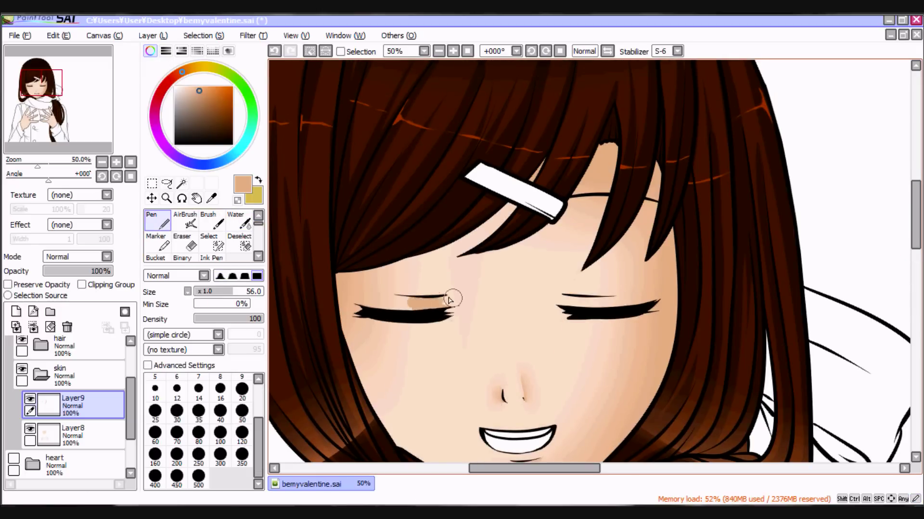
click(567, 289)
drag(619, 295, 629, 289)
key(b)
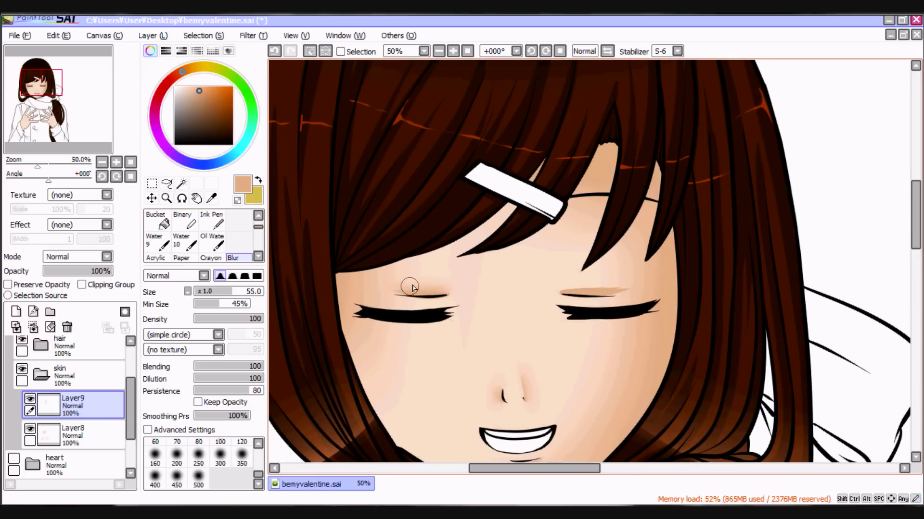
Add a new skin layer, save the drawing, and paint tan shading down the nose's right side with the Pen at size 56, blurring it at size 55
click(423, 51)
click(423, 136)
click(16, 311)
key(ctrl+s)
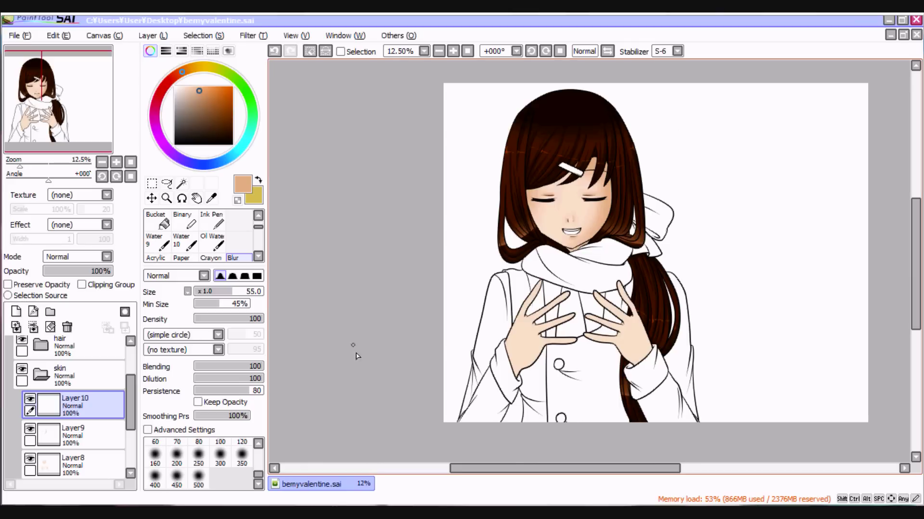
scroll(592, 161, up, 2)
scroll(526, 222, up, 3)
key(n)
click(526, 254)
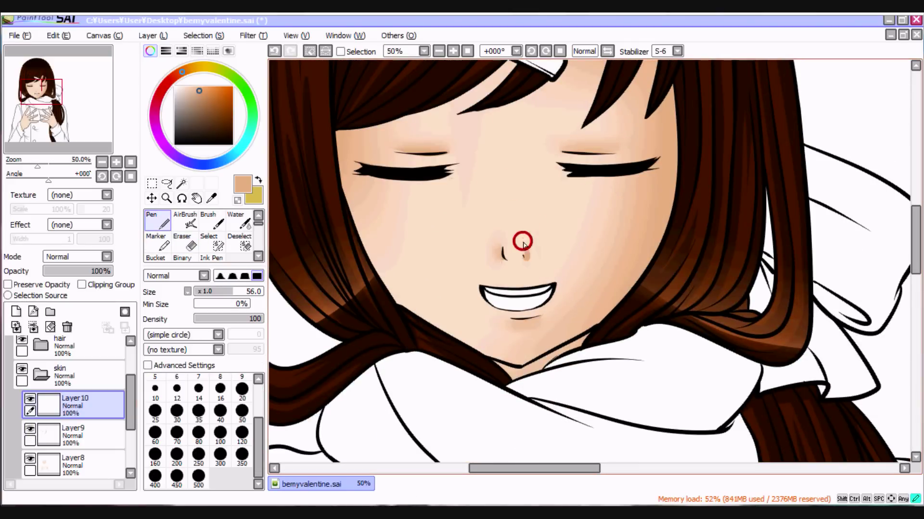
drag(528, 246, 518, 221)
key(b)
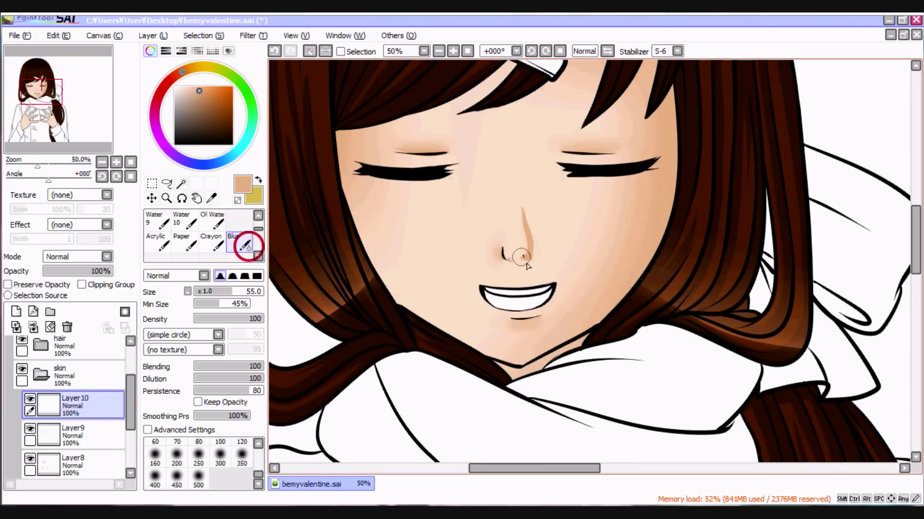
Build up blurred tan shading around the left nostril and nose bridge across the two skin shading layers, trimming it with the Eraser at size 37
key(n)
click(72, 433)
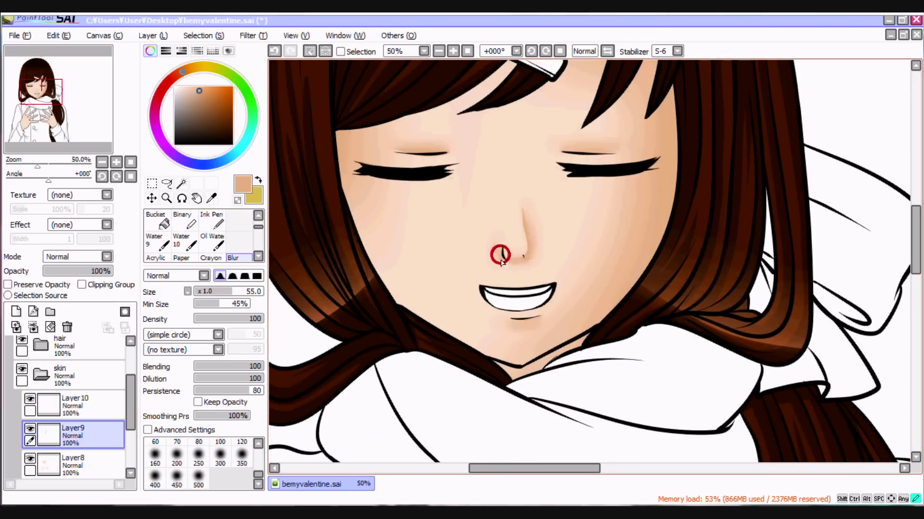
key(b)
click(72, 407)
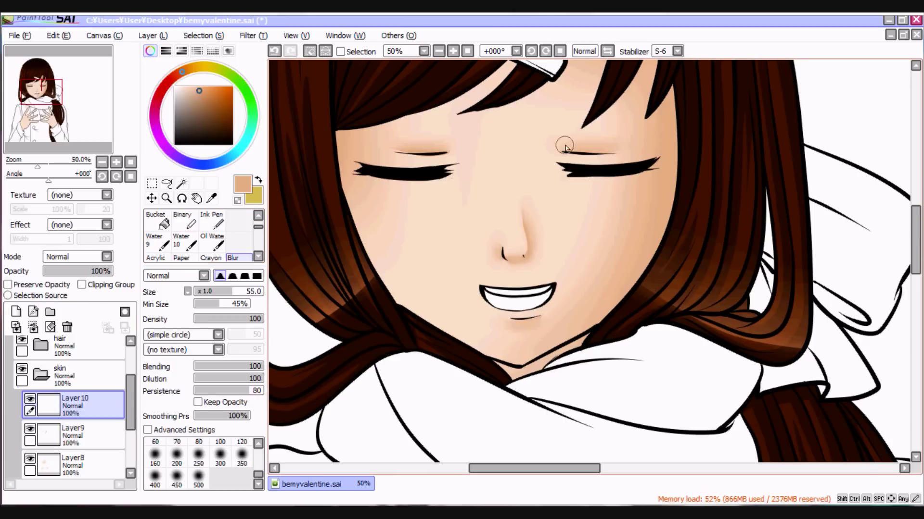
key(n)
click(88, 422)
key(b)
key(e)
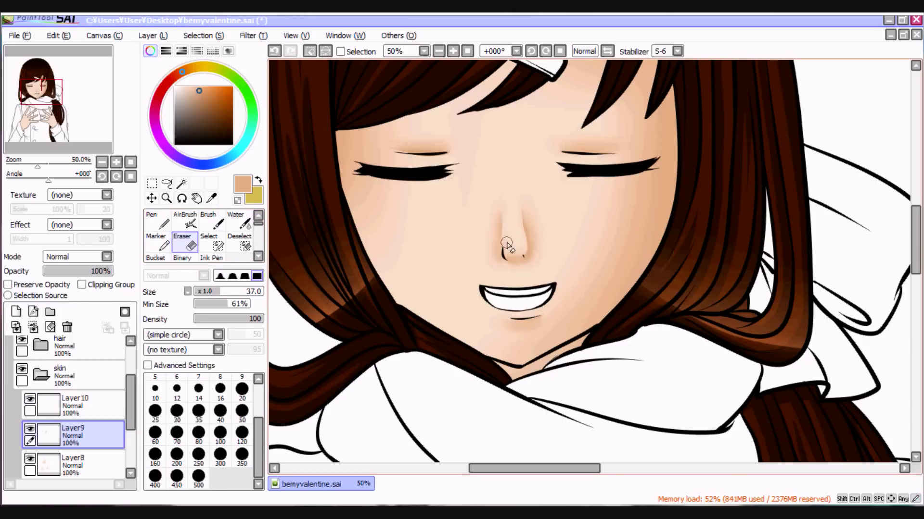
key(b)
Clear the earlier nose shading by removing Layer10 and erasing the strokes on Layer9 inside a selection of the face
scroll(402, 113, down, 4)
click(408, 51)
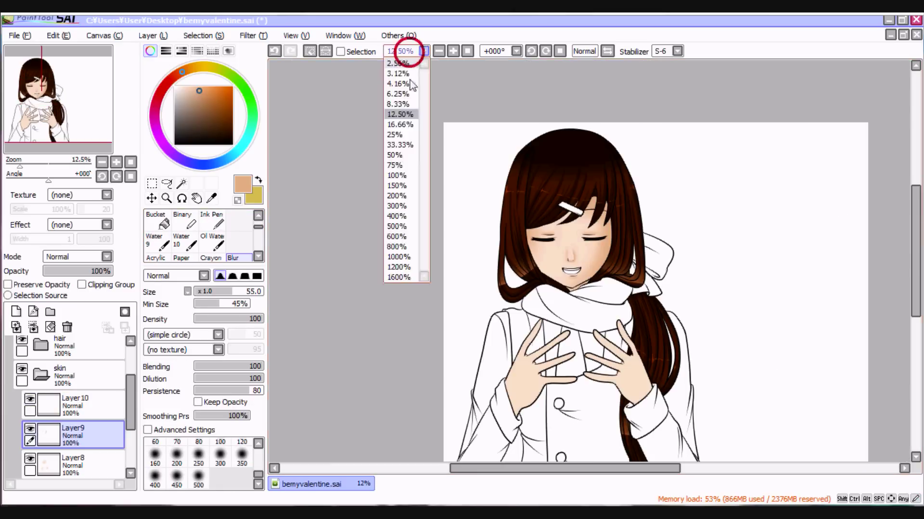
click(402, 128)
click(239, 246)
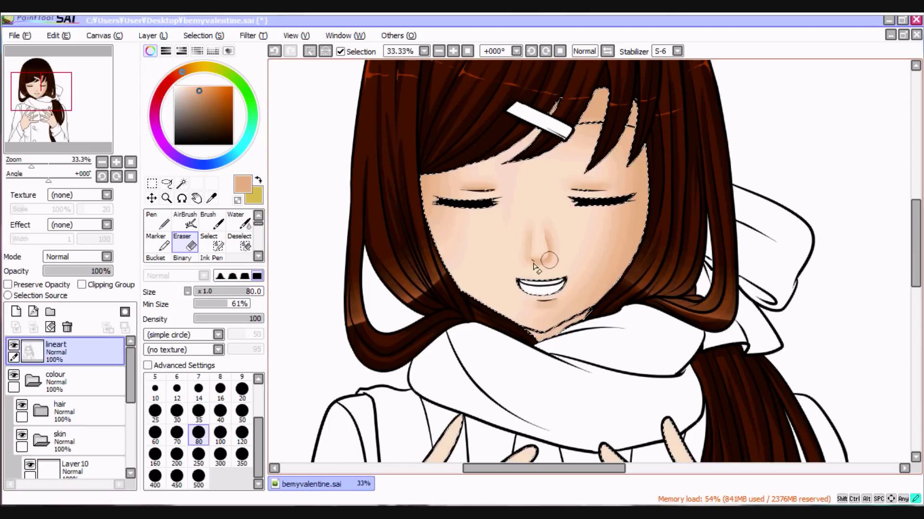
key(n)
scroll(517, 241, up, 3)
click(88, 414)
key(e)
drag(462, 192, 481, 260)
Release the face selection and paint tan shading on the nose's right side and under the lower lip with the Pen at size 56
key(n)
alt+click(346, 295)
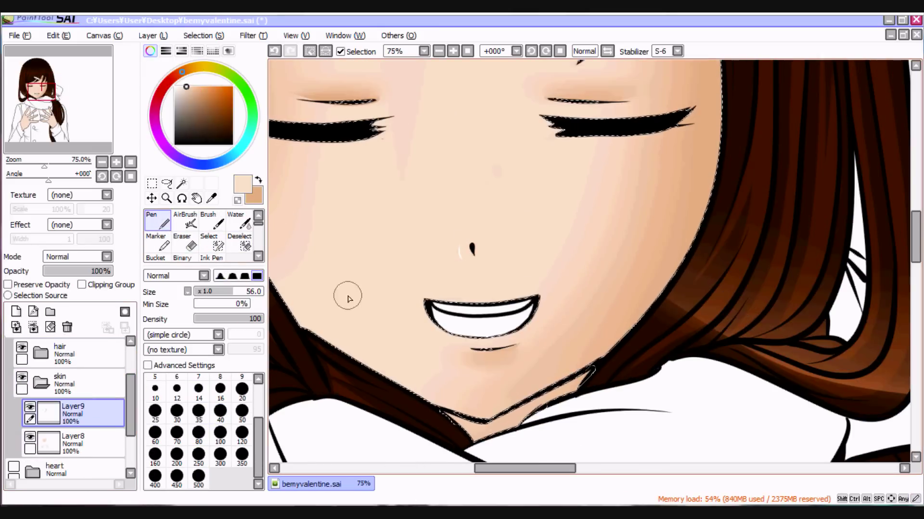
key(ctrl+d)
key(x)
drag(461, 356, 517, 345)
mouse_move(489, 265)
mouse_down()
mouse_move(482, 207)
mouse_move(489, 267)
mouse_up()
key(e)
key(n)
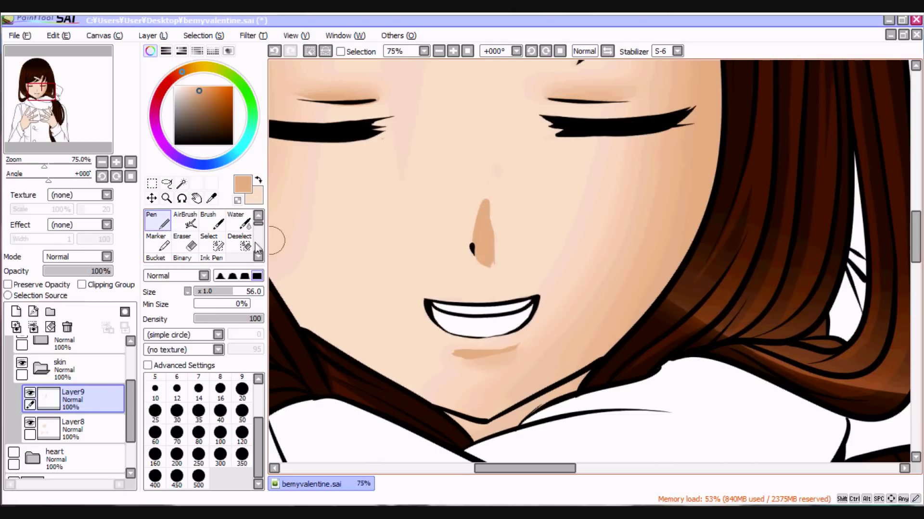
Trim the new nose shading with the Eraser and soften the nose and lip shadows with Blur at size 55
key(e)
mouse_move(469, 205)
mouse_down()
mouse_move(466, 261)
mouse_move(470, 191)
mouse_move(489, 264)
mouse_up()
key(b)
drag(517, 353, 458, 369)
Add a new skin layer and paint tan eyeshadow-like shading around both upper eyelids with the Pen
scroll(458, 368, up, 5)
click(16, 311)
scroll(202, 236, up, 2)
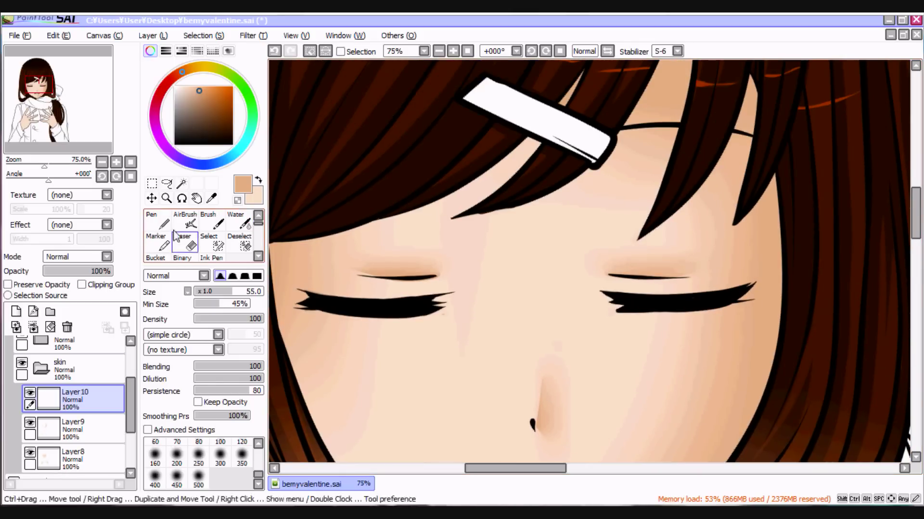
click(157, 221)
drag(366, 250, 452, 241)
drag(741, 226, 601, 240)
Blend the tan eyelid shading into the skin with Blur, starting at size 55 and enlarging it to 100
key(b)
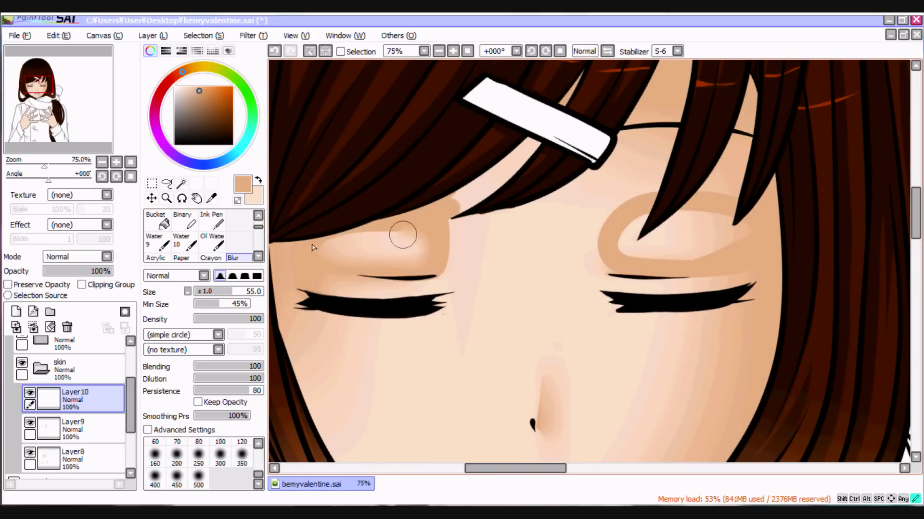
drag(337, 248, 407, 249)
key(bracketright)
key(bracketright)
key(bracketright)
key(bracketright)
drag(707, 209, 601, 243)
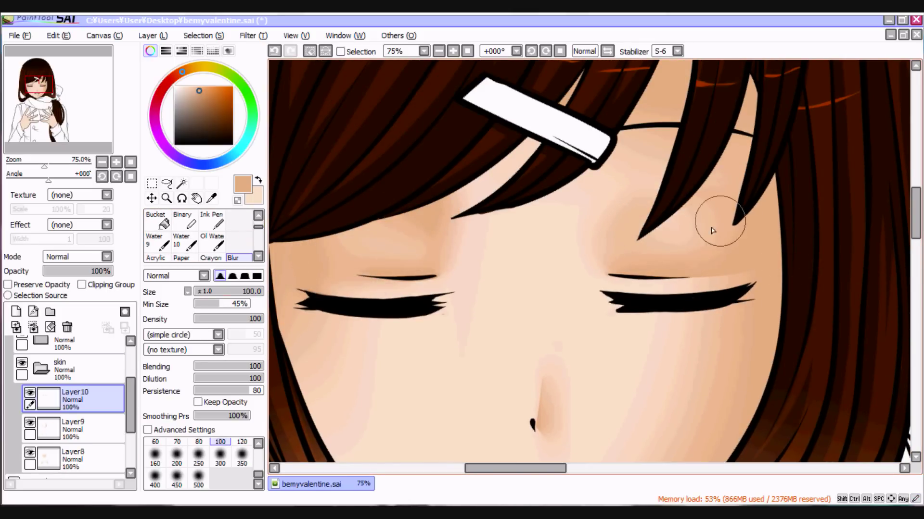
Paint pink blush on both cheeks on new Layer11 with the Pen at size 100 and soften it with Blur at size 300
scroll(713, 231, down, 3)
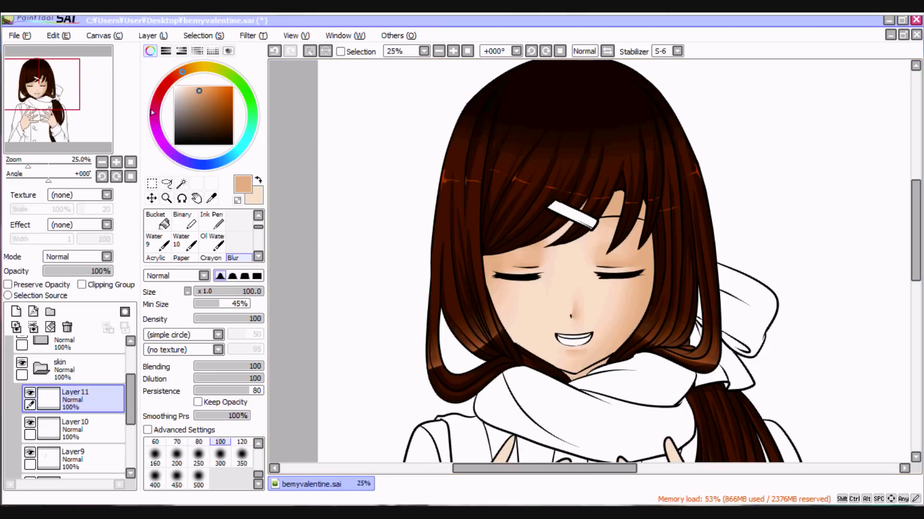
drag(152, 112, 167, 83)
scroll(202, 235, up, 3)
click(151, 219)
mouse_move(501, 295)
mouse_down()
mouse_move(534, 294)
mouse_move(501, 294)
mouse_up()
drag(611, 289, 607, 302)
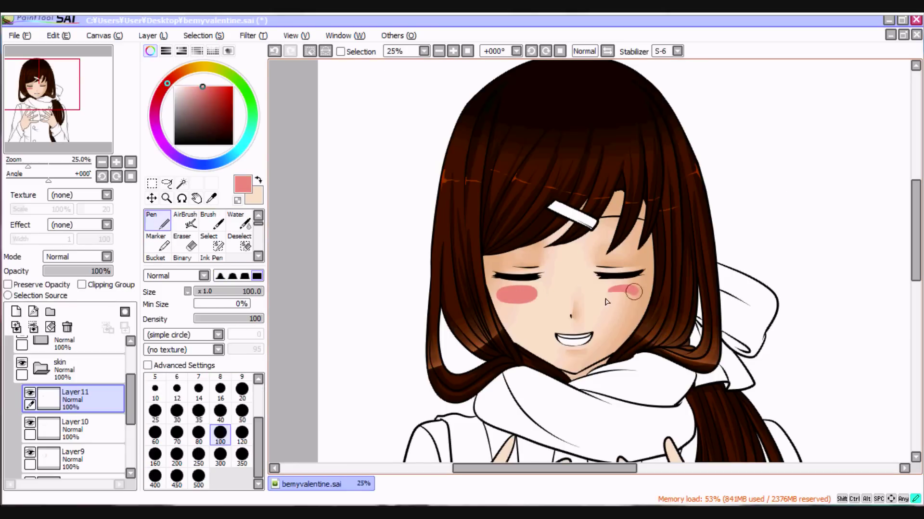
key(b)
drag(500, 294, 536, 295)
drag(609, 290, 642, 291)
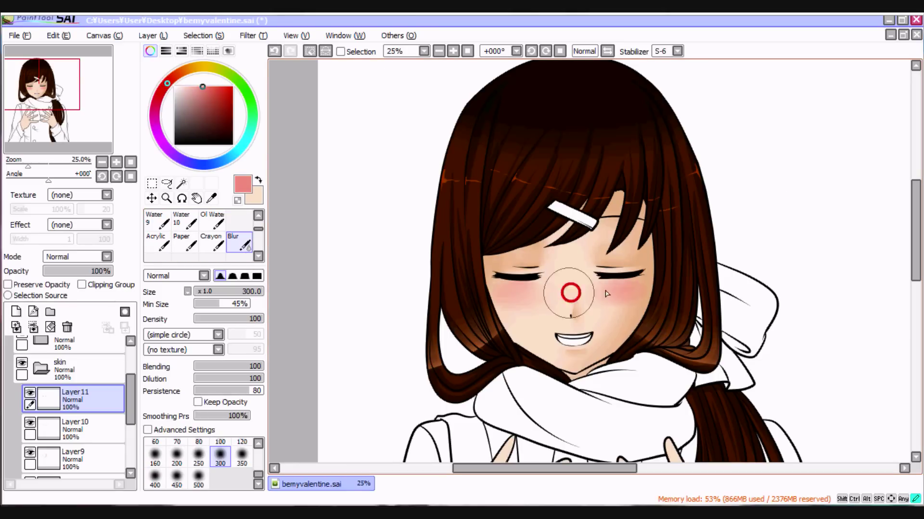
Deepen the blush with crimson strokes at the centre of both cheeks and blend them with Blur at size 250
click(160, 93)
click(218, 86)
key(n)
drag(495, 292, 532, 292)
drag(604, 291, 639, 291)
key(b)
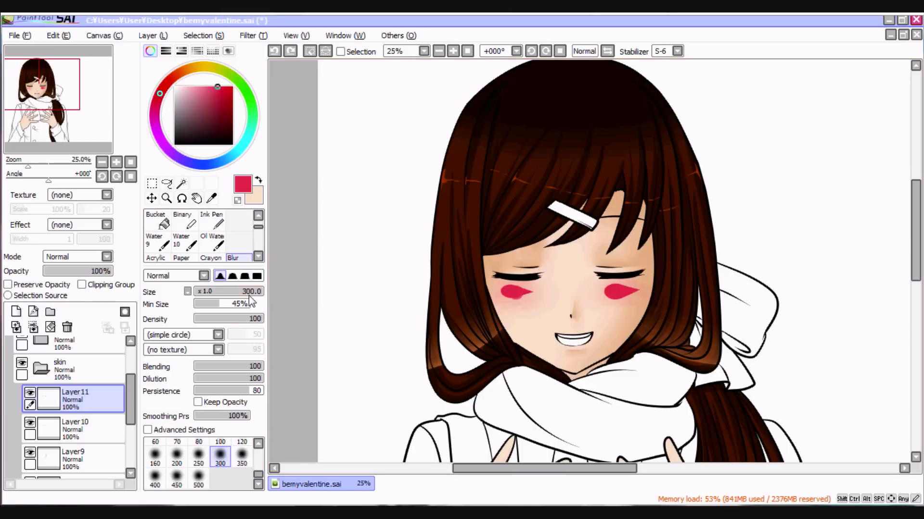
drag(250, 291, 226, 292)
drag(500, 294, 529, 293)
click(198, 457)
drag(640, 290, 601, 291)
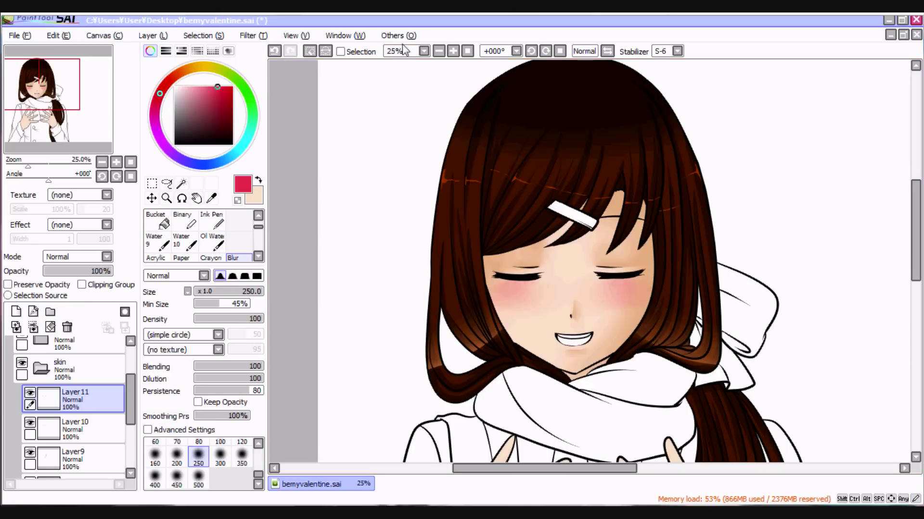
Paint white highlights above both closed eyes, on the nose and below the lower lip on new Layer12 with the Pen at size 45
click(452, 51)
click(175, 87)
key(n)
drag(428, 274, 483, 273)
drag(603, 276, 674, 275)
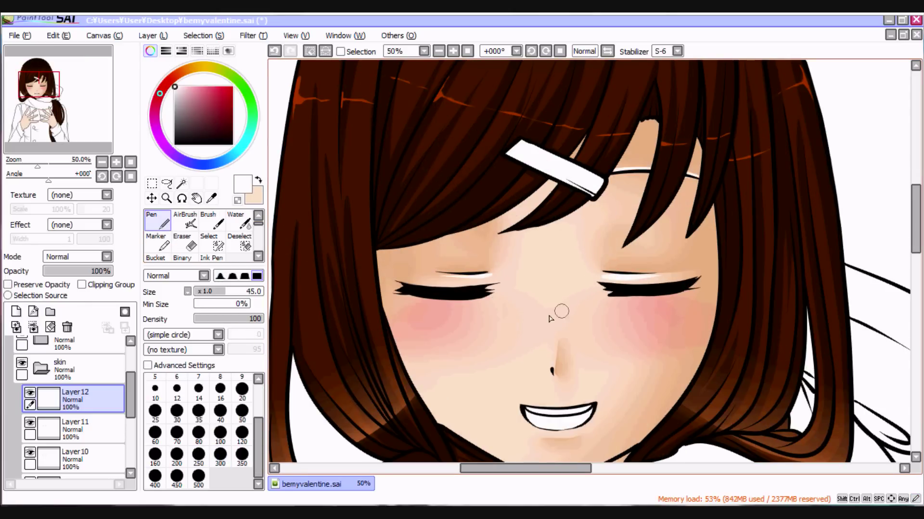
key(ctrl+z)
scroll(548, 370, down, 3)
scroll(761, 252, up, 3)
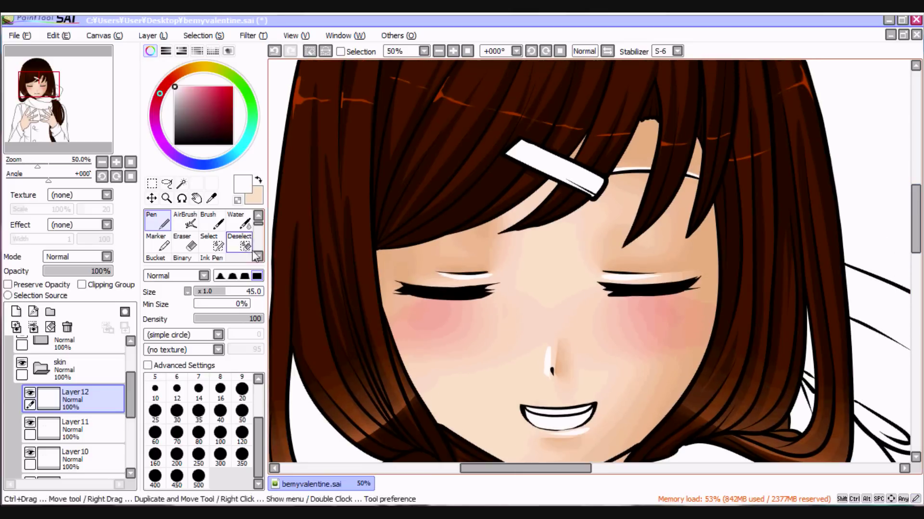
Soften the white eyelid, nose and lip highlights with Blur at size 50
key(b)
scroll(541, 317, down, 3)
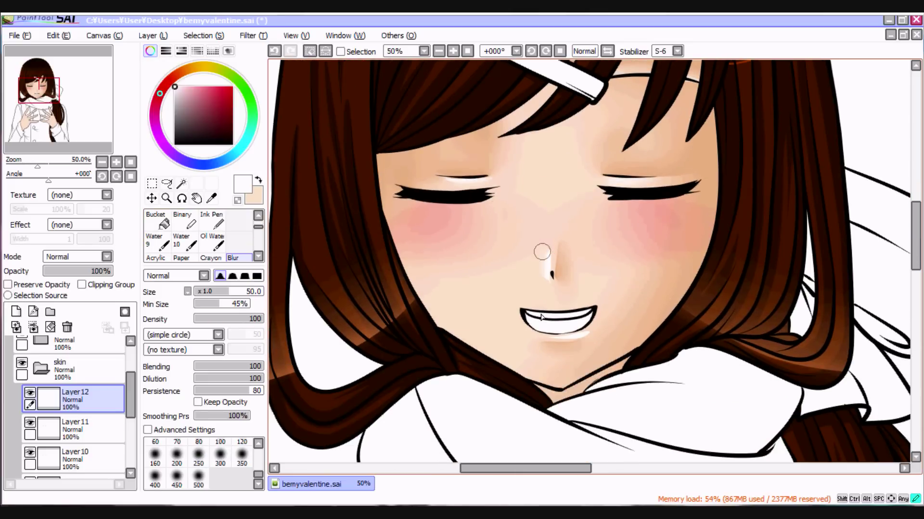
scroll(537, 341, up, 1)
Dot small white highlights on both blushed cheeks with the Pen at size 45 and soften them with Blur at size 50
click(152, 221)
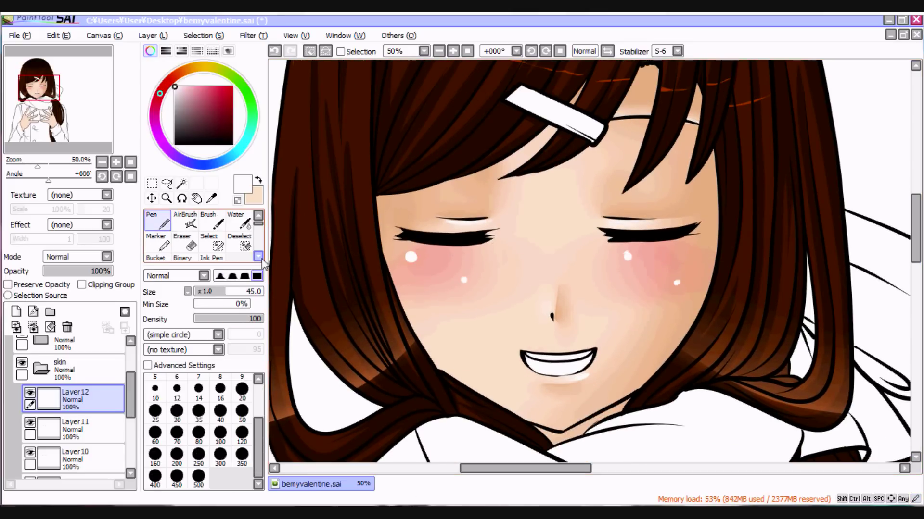
click(258, 256)
click(232, 258)
drag(463, 280, 416, 262)
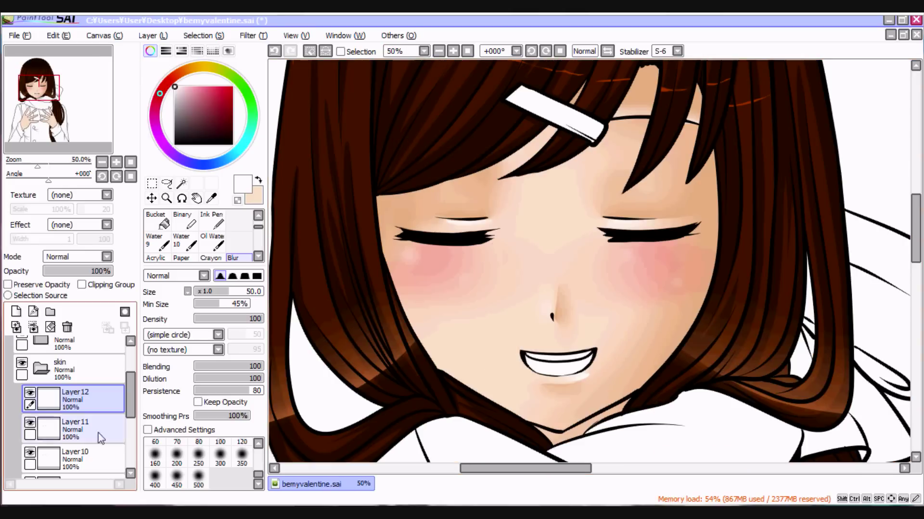
Lower the opacity of Layer10 and return to the highlights on Layer12
click(75, 457)
drag(108, 271, 85, 270)
click(74, 399)
click(556, 371)
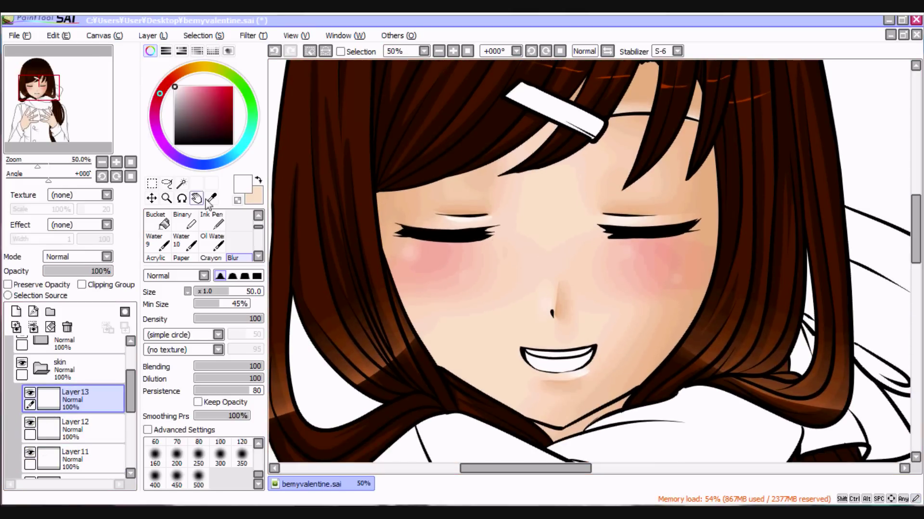
Paint brown cast shadows on the forehead beneath the fringe and down the face's right edge on new Layer13 with the Pen at size 45
scroll(202, 235, up, 2)
click(155, 224)
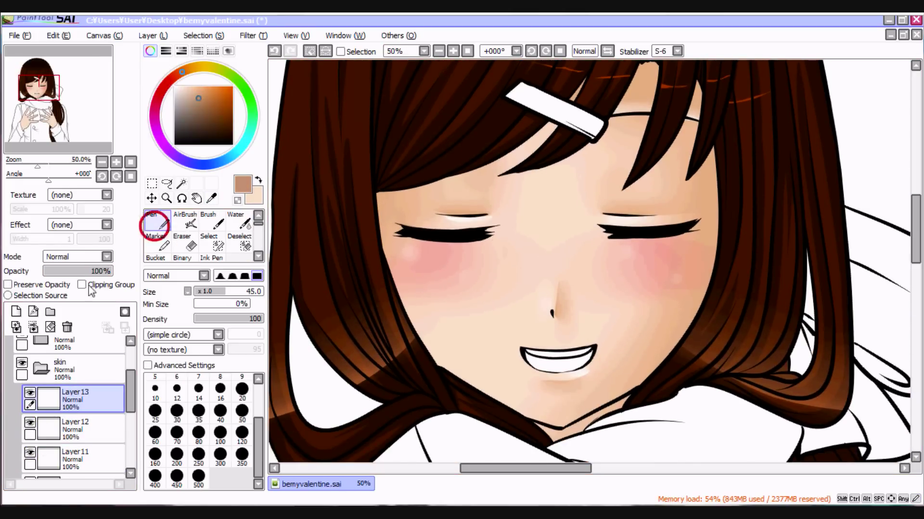
click(374, 197)
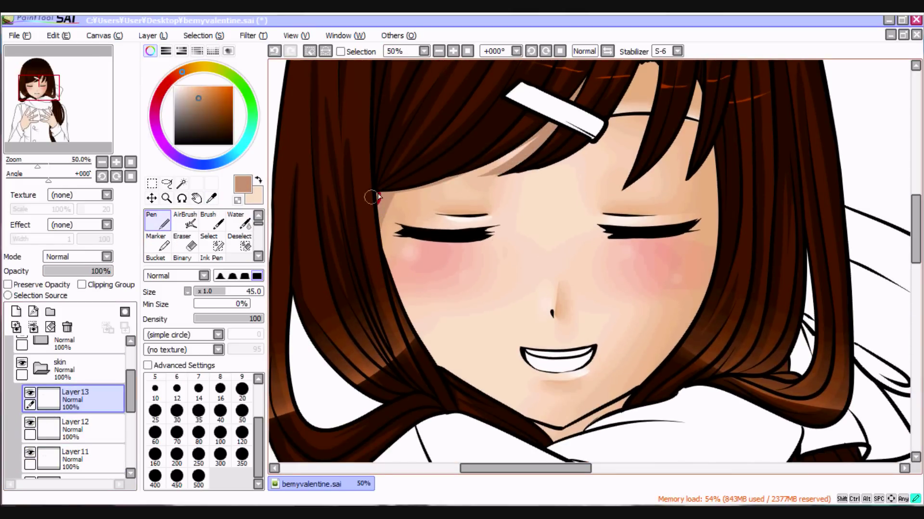
scroll(636, 214, up, 2)
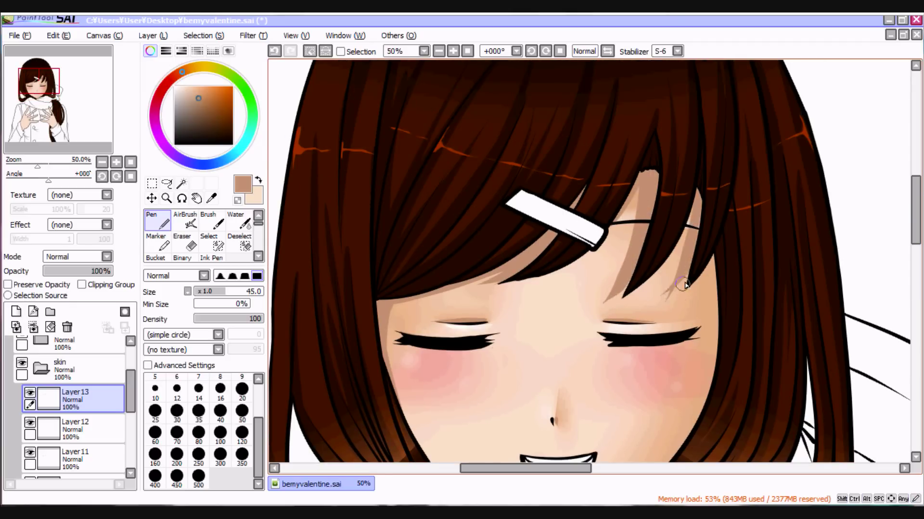
scroll(685, 285, down, 2)
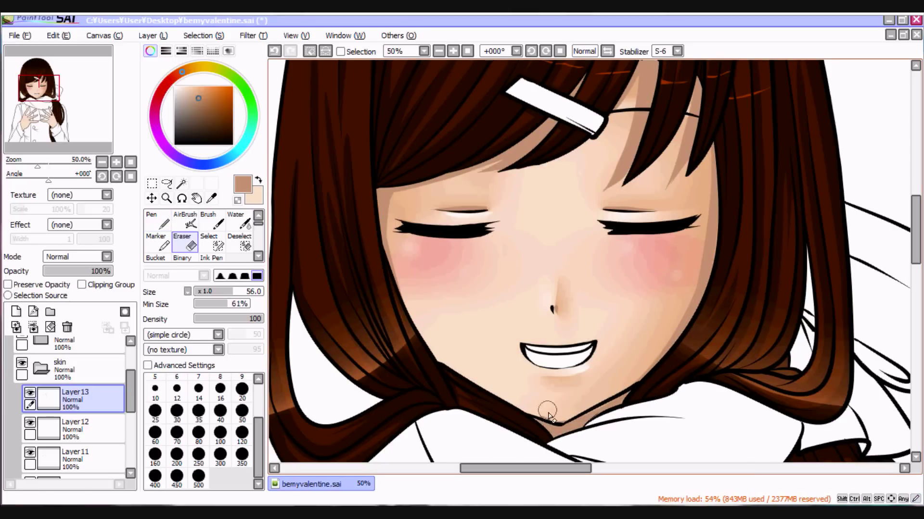
Extend the brown shadow down the face's left edge to the chin and trim it with the Eraser at size 56
scroll(529, 408, up, 1)
click(392, 311)
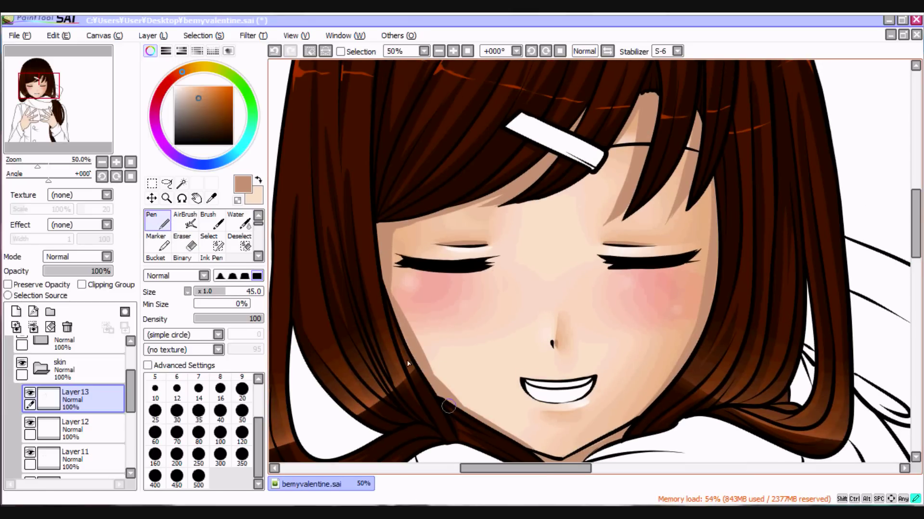
key(e)
key(n)
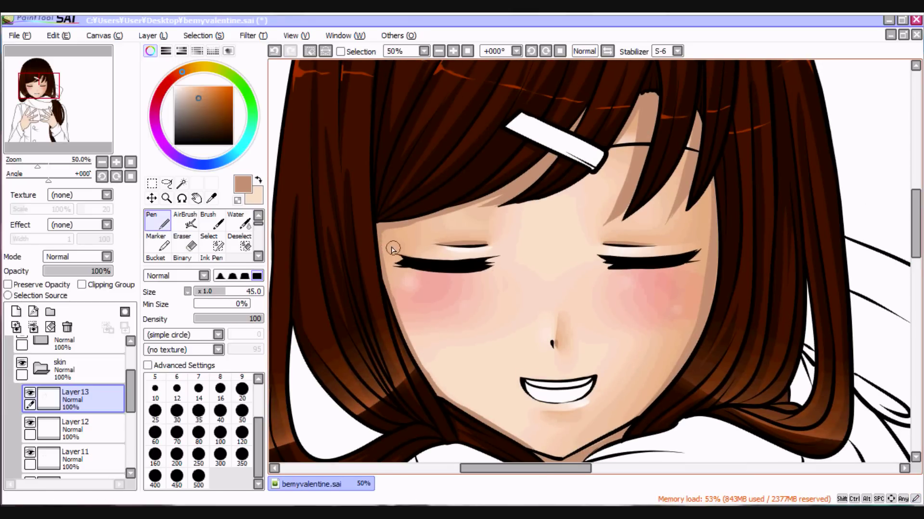
Refine the brown shadow along the right cheek, jaw and neck with the Pen at size 45, the Eraser and Blur
scroll(455, 72, down, 3)
click(402, 52)
click(395, 164)
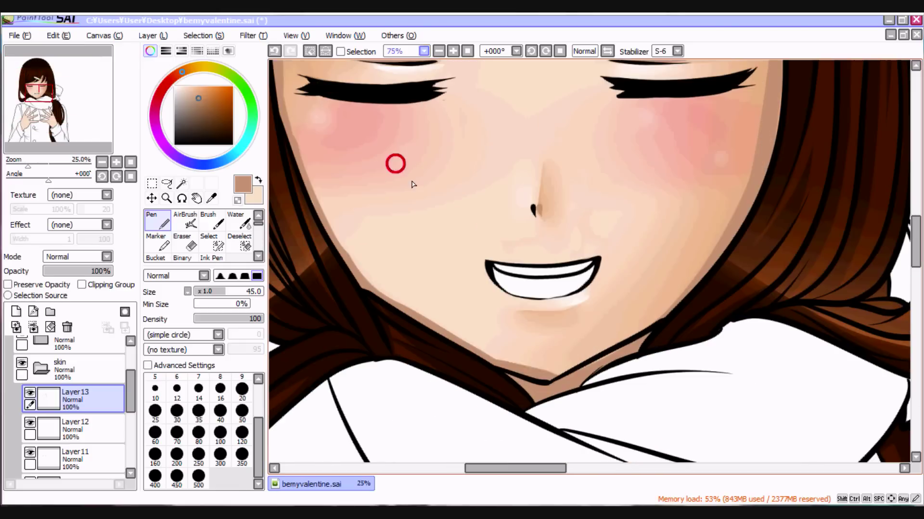
key(e)
key(b)
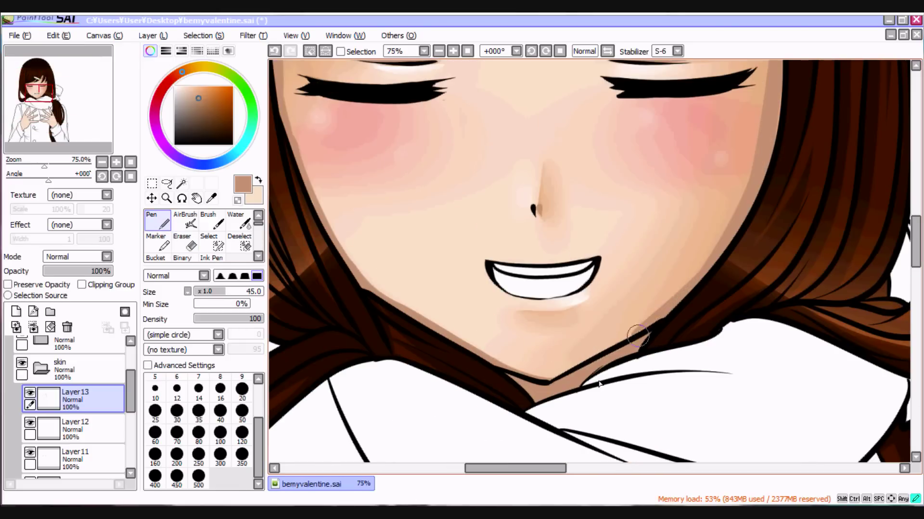
scroll(563, 358, up, 1)
scroll(550, 260, down, 2)
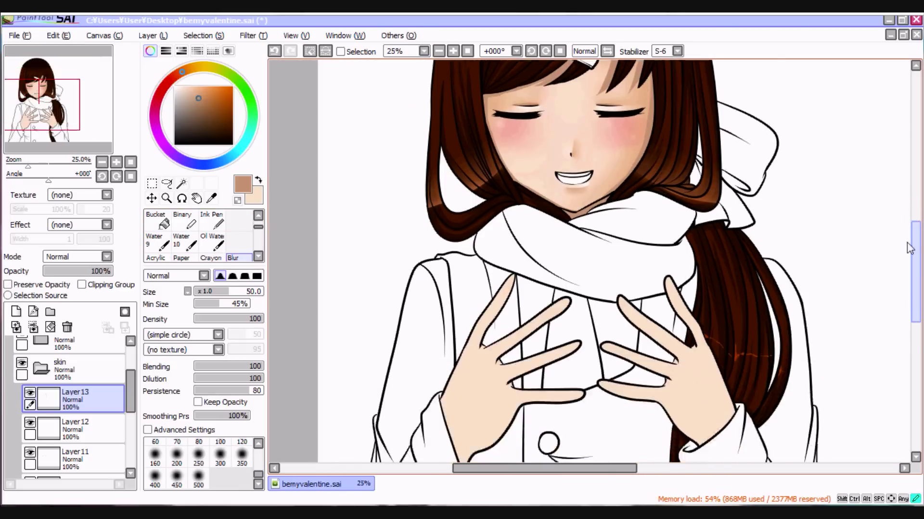
Paint brown shadows along both wrists and the left hand's palm and fingers with the Pen at size 88, trimming with the Eraser
key(n)
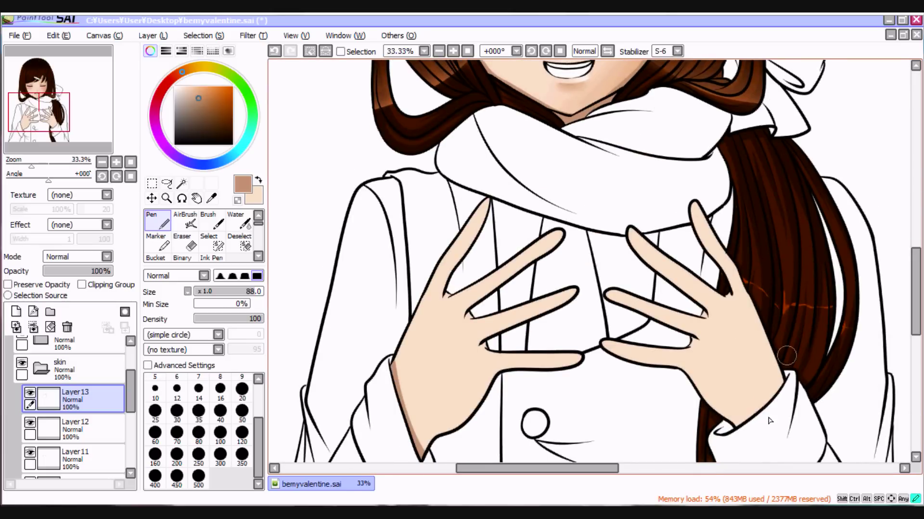
drag(785, 358, 770, 421)
drag(495, 374, 475, 405)
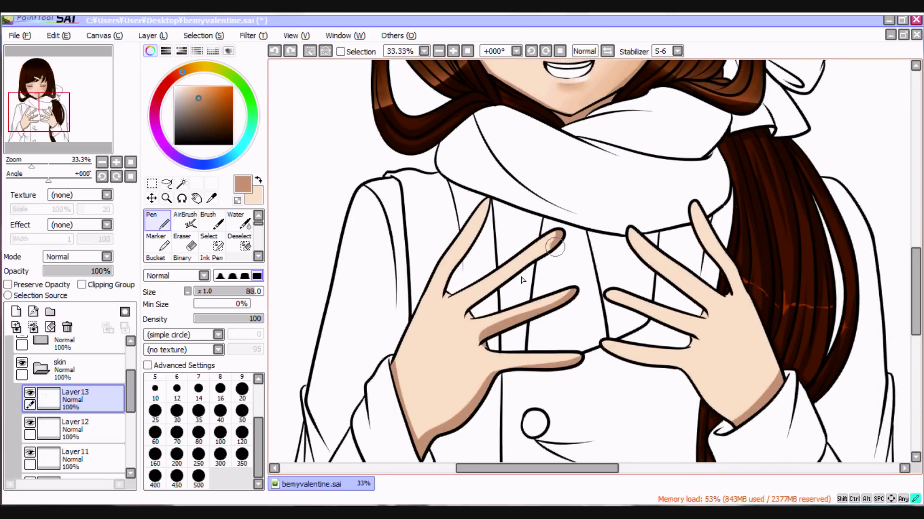
key(e)
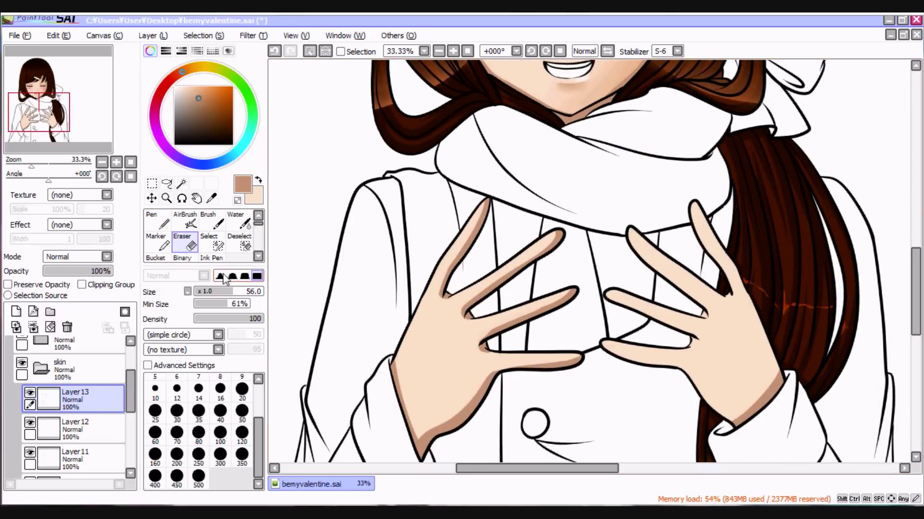
Paint brown shadows along the right hand's fingers with the Pen and thin them with the Eraser at size 56
key(n)
drag(694, 205, 727, 289)
drag(596, 335, 688, 349)
key(e)
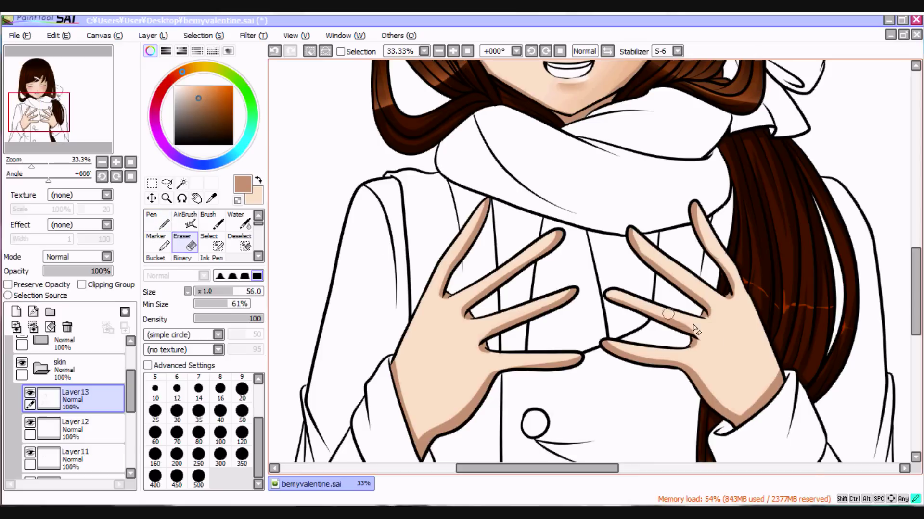
key(n)
drag(693, 216, 732, 277)
key(e)
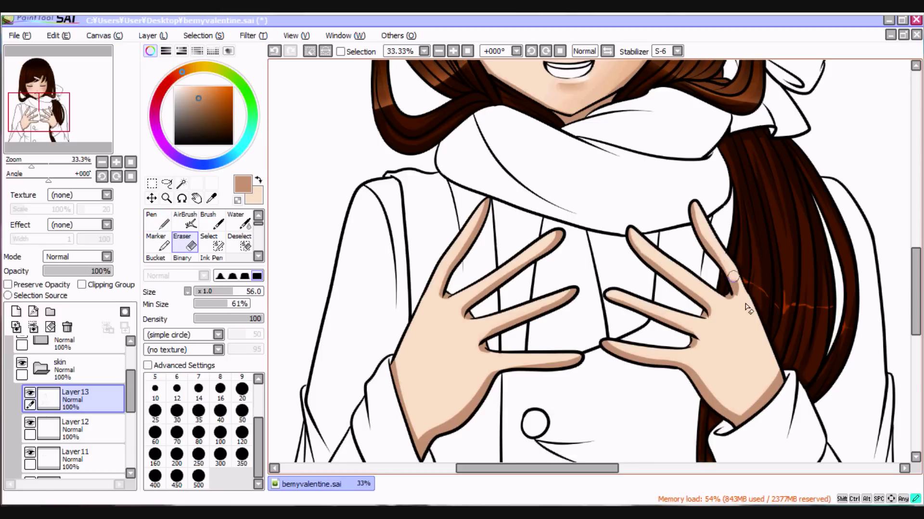
Touch up the brown shadow around the base of the left hand's lowest finger with the Pen and Eraser
click(159, 221)
drag(520, 378, 487, 354)
key(e)
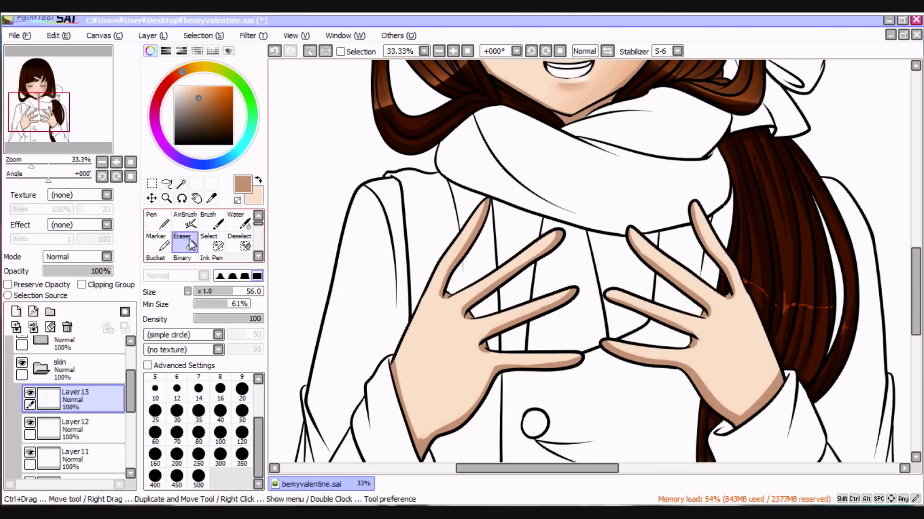
Set the opacity of the blush layer, Layer11, to 75% and the brown shadow layer, Layer13, to 83%
scroll(487, 345, down, 2)
click(72, 457)
drag(111, 272, 94, 271)
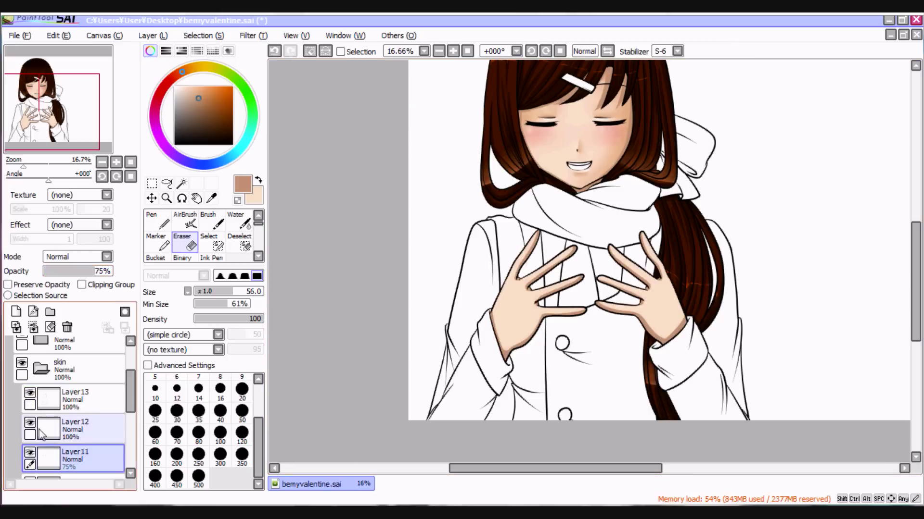
click(72, 399)
click(29, 394)
Sample the tan shadow colour and shade the left hand's fingers and palm on Layer9 with the Pen at size 88, softening with Blur at 70
click(211, 199)
click(640, 323)
scroll(72, 409, down, 2)
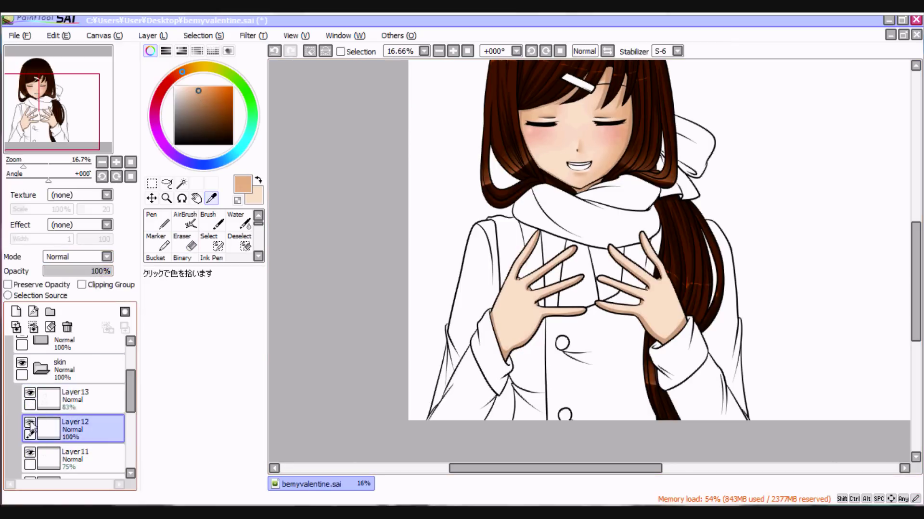
click(72, 398)
click(57, 370)
click(95, 272)
click(72, 426)
scroll(485, 212, up, 2)
key(n)
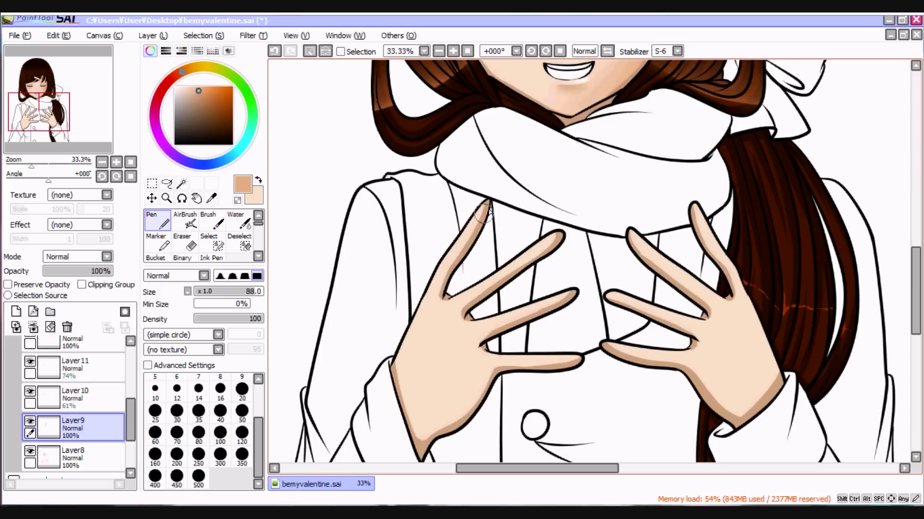
key(b)
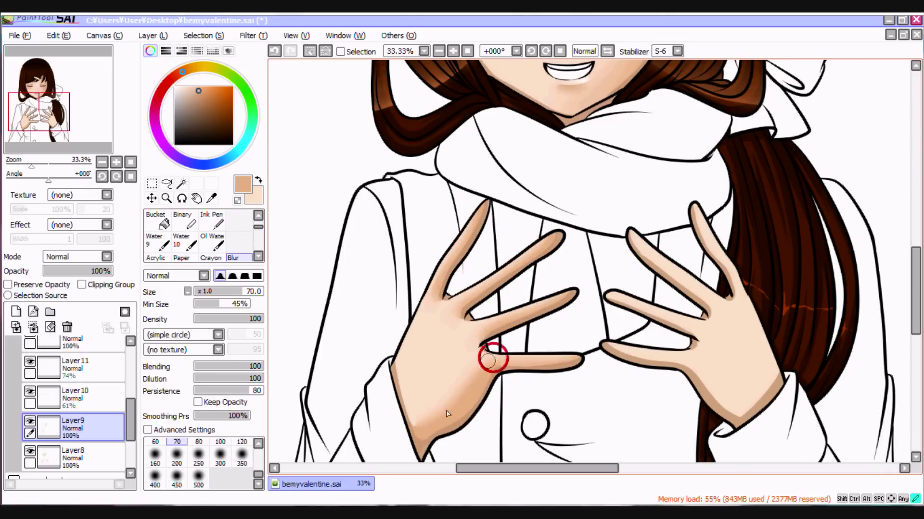
Paint tan shading on the right hand's fingers and palm edge on Layer9 and soften it with the Blur brush at size 70
key(n)
scroll(584, 196, right, 3)
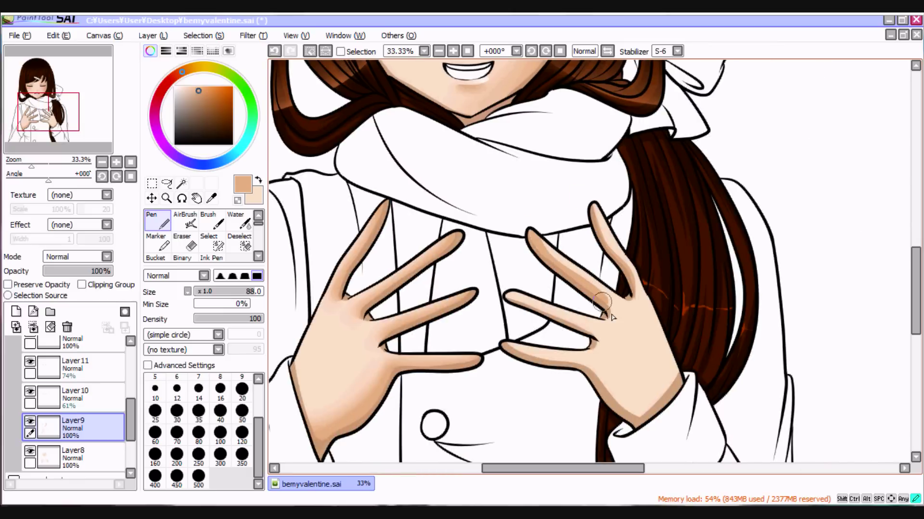
key(b)
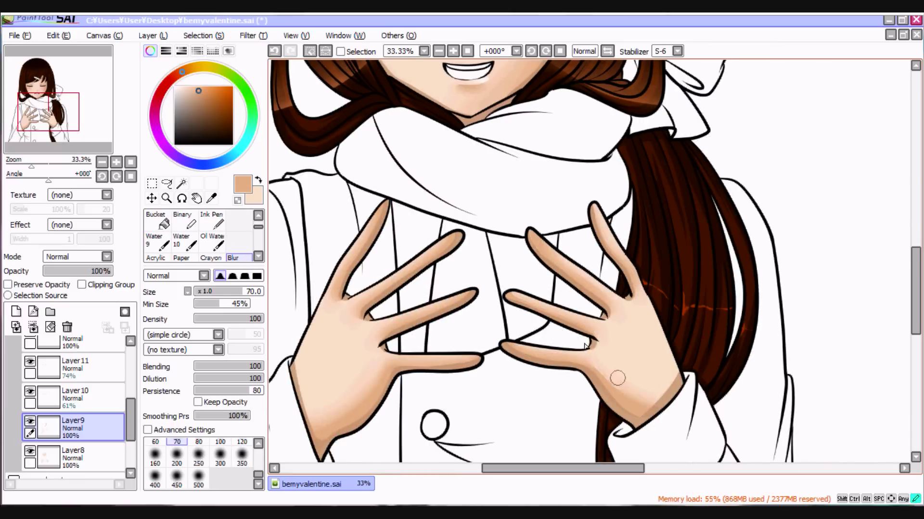
scroll(585, 345, down, 3)
Paint broad tan shading over both palms on Layer10 with the Pen at size 88 and blend it with Blur at size 300
click(91, 399)
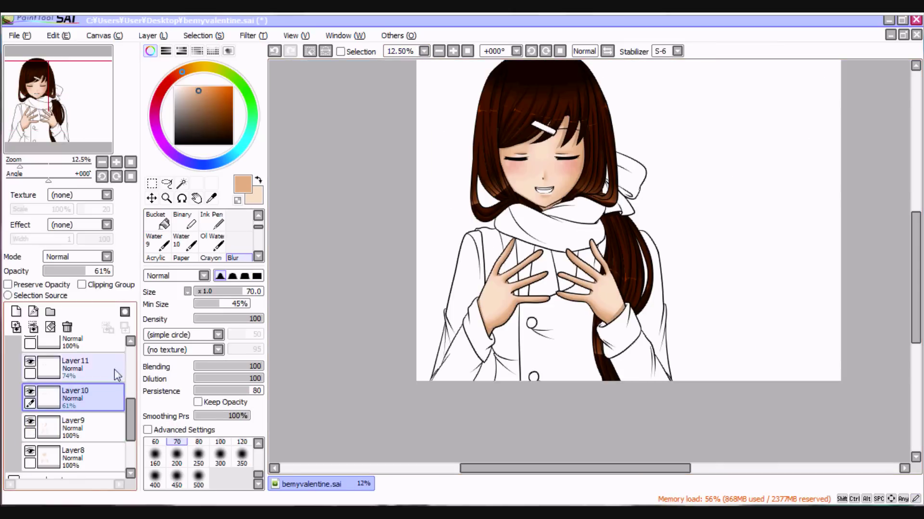
scroll(117, 375, up, 2)
key(n)
scroll(393, 345, up, 2)
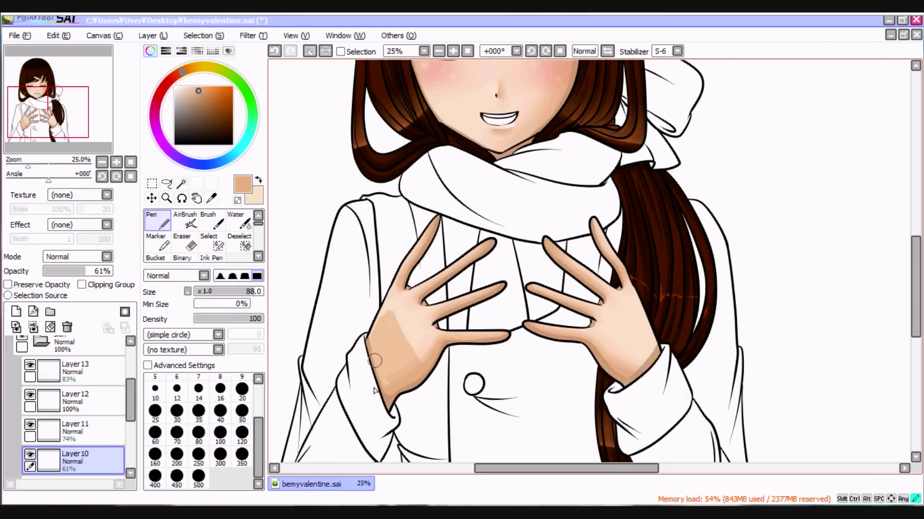
key(b)
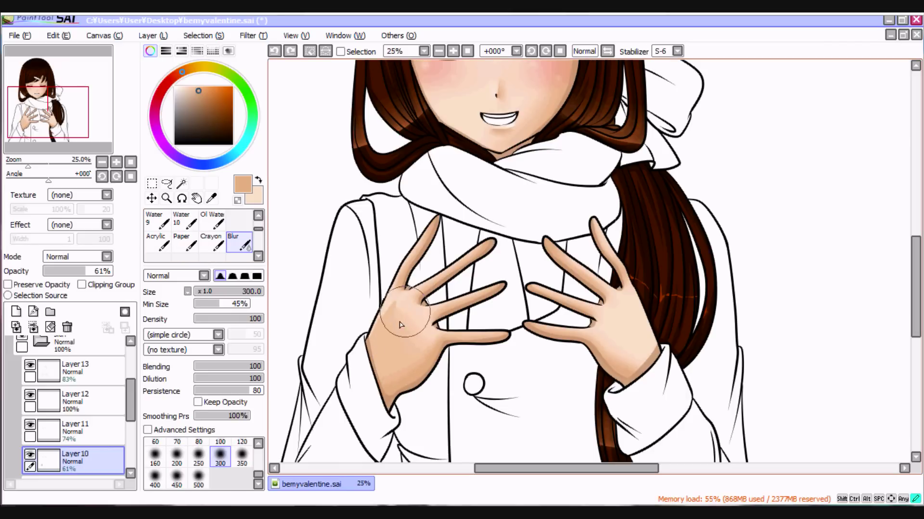
key(n)
key(b)
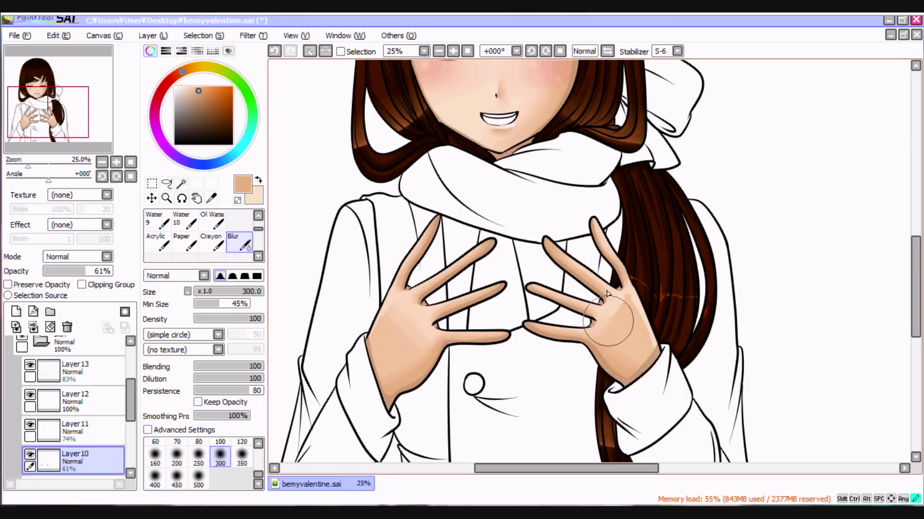
drag(630, 342, 620, 313)
Paint white highlights along both hands on a new layer with the Pen, soften them with Blur at 80, and set the layer's opacity to 41%
click(424, 51)
click(16, 312)
key(n)
drag(436, 221, 411, 294)
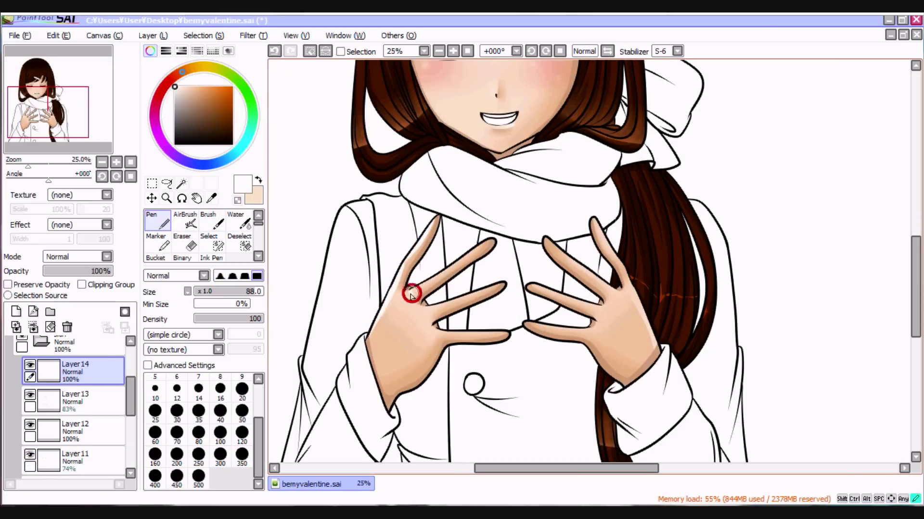
key(b)
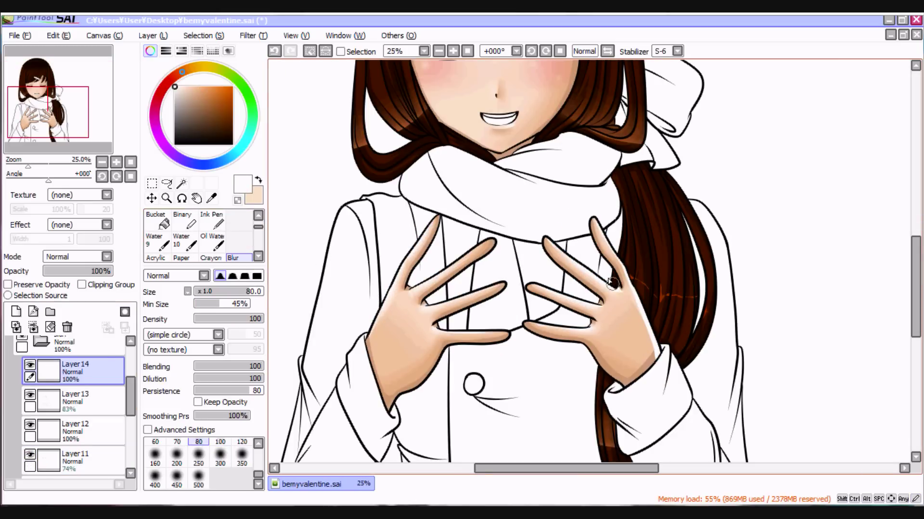
click(412, 48)
click(400, 114)
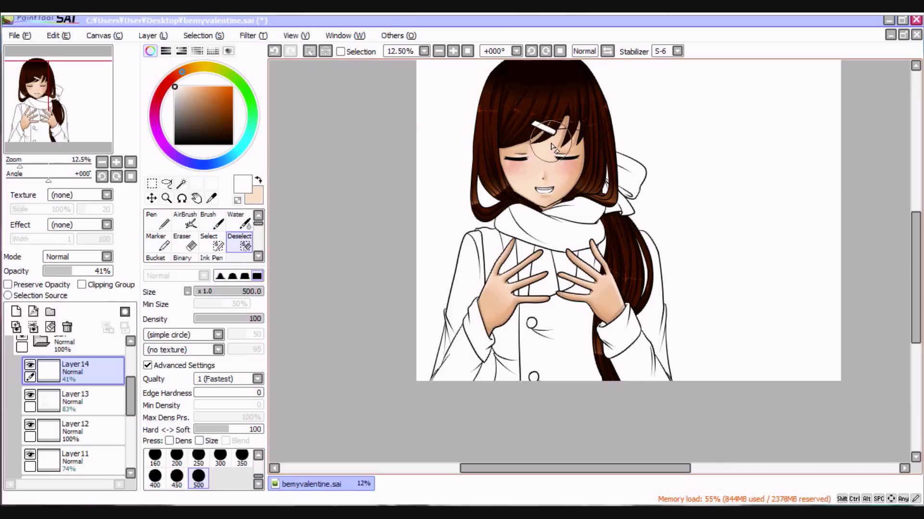
Clean up the brown cast shadow along the side of the face on Layer13 with the Eraser at size 56
click(407, 51)
click(399, 144)
click(82, 404)
key(e)
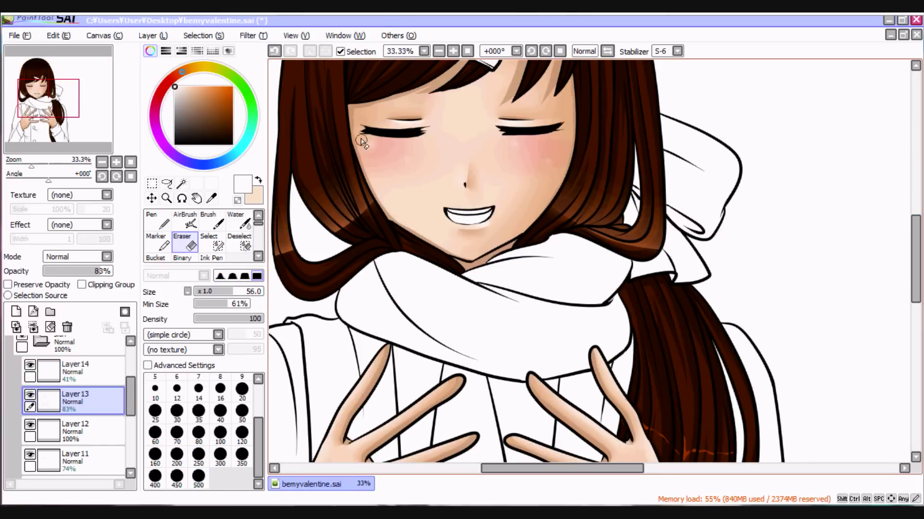
scroll(80, 104, down, 3)
Name the new folder inside the skin group mouth and select the mouth interior below the teeth from the line art
click(77, 438)
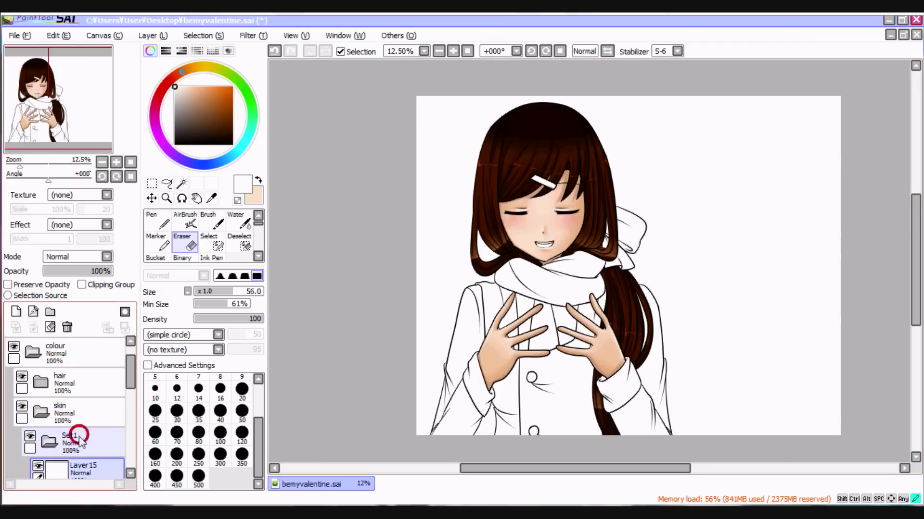
click(62, 372)
scroll(380, 231, up, 6)
key(s)
drag(379, 231, 544, 308)
click(527, 315)
scroll(67, 408, down, 3)
Fill the selected mouth interior with crimson on Layer15 using the Pen at size 88
click(92, 383)
key(n)
drag(481, 299, 354, 315)
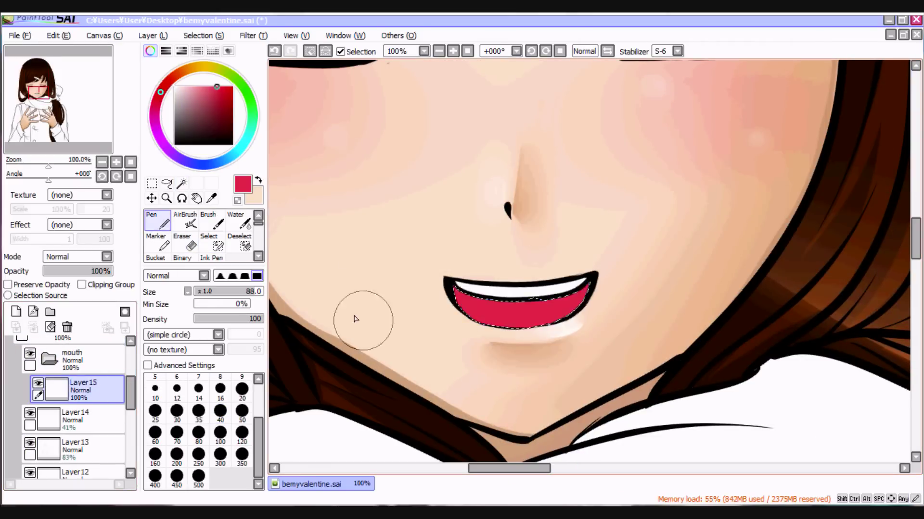
Paint a darker red shadow inside the mouth on a new layer, soften it with Blur, and set the layer's opacity to 75%
click(423, 51)
click(400, 115)
scroll(511, 251, up, 4)
click(16, 311)
alt+click(524, 260)
click(523, 259)
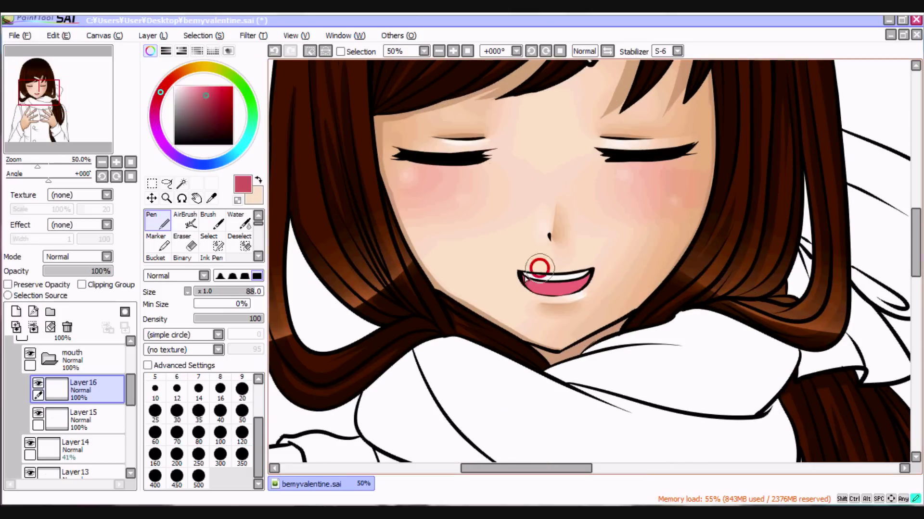
click(423, 51)
click(398, 104)
scroll(517, 290, up, 5)
alt+click(517, 288)
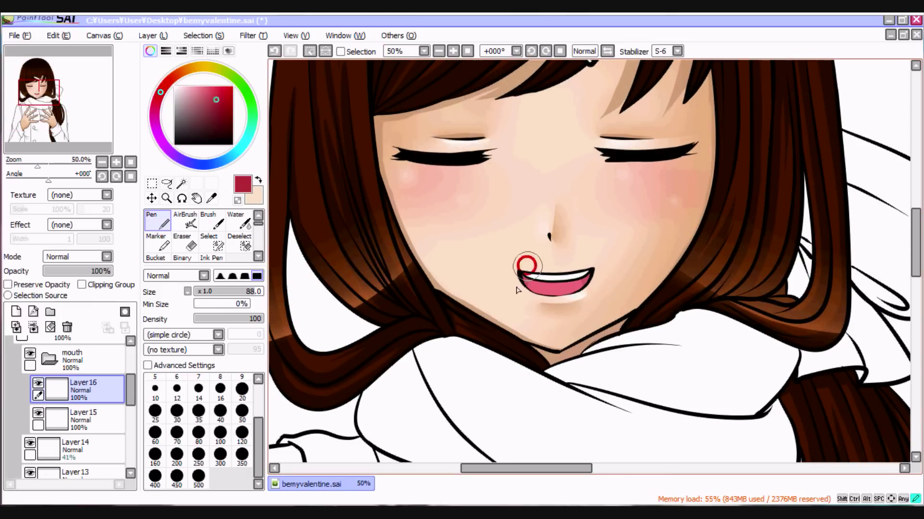
key(b)
click(94, 271)
Add another layer and paint a deep maroon shadow beneath the teeth with the Pen at size 46, trimming with the Eraser
click(16, 311)
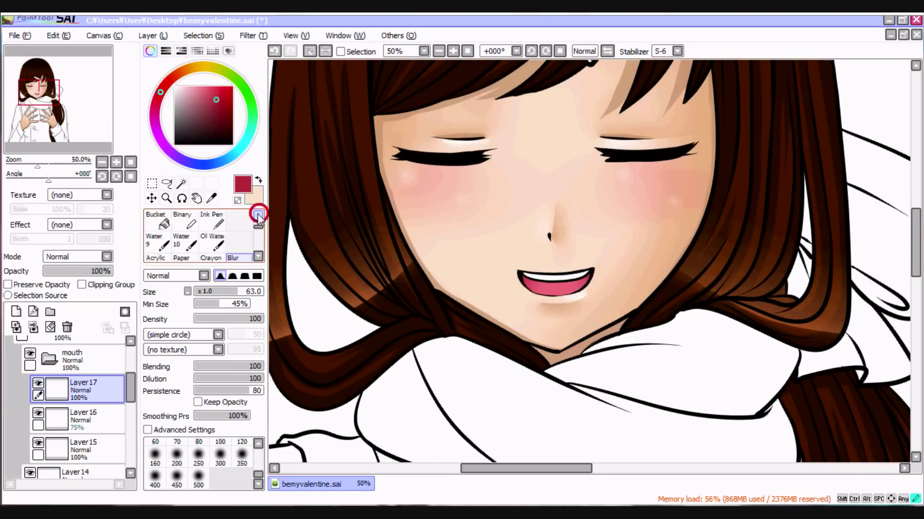
click(157, 219)
alt+click(529, 295)
key(e)
key(n)
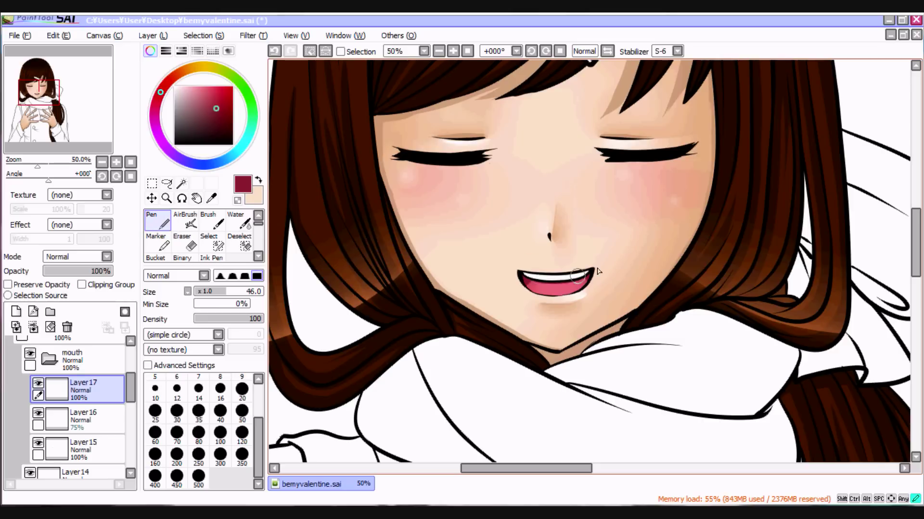
Paint a light pink highlight in the mouth on a new layer and soften it with the Blur brush at size 63
click(16, 311)
alt+click(563, 289)
key(b)
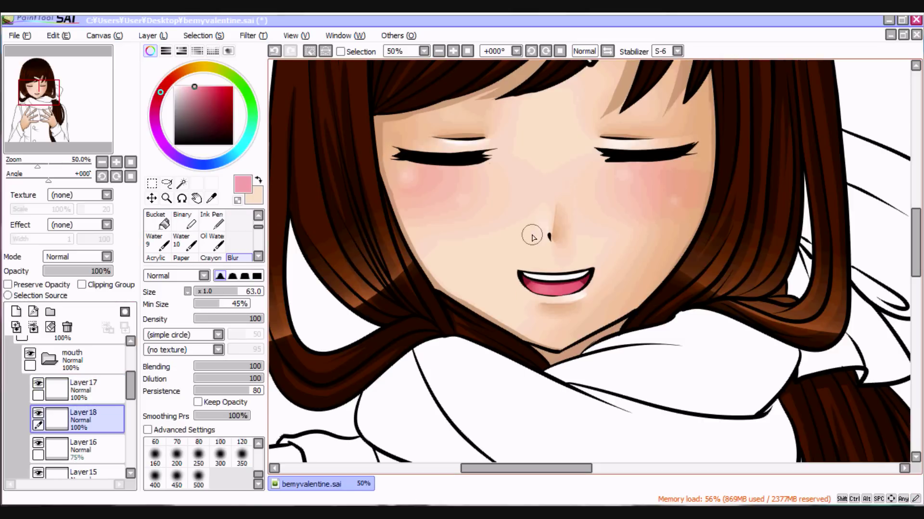
scroll(252, 212, up, 3)
key(e)
Select the teeth with the Magic Wand and paint grey shading at their corners on new layers with the Pen at size 46
key(w)
click(540, 275)
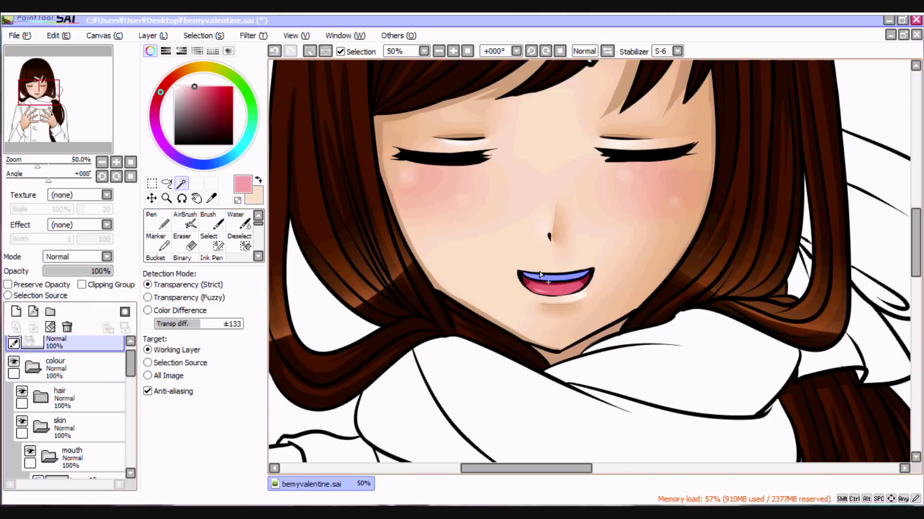
scroll(540, 274, up, 2)
click(16, 311)
key(n)
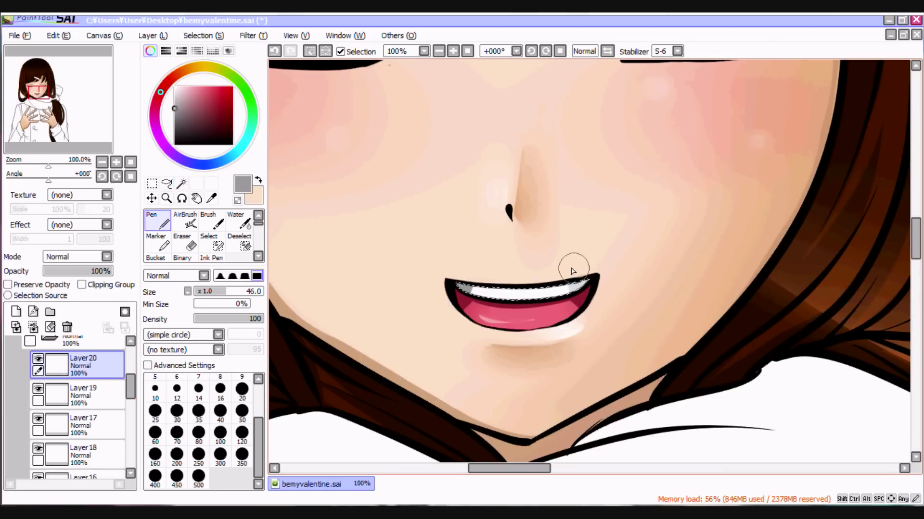
key(b)
key(n)
drag(567, 270, 586, 284)
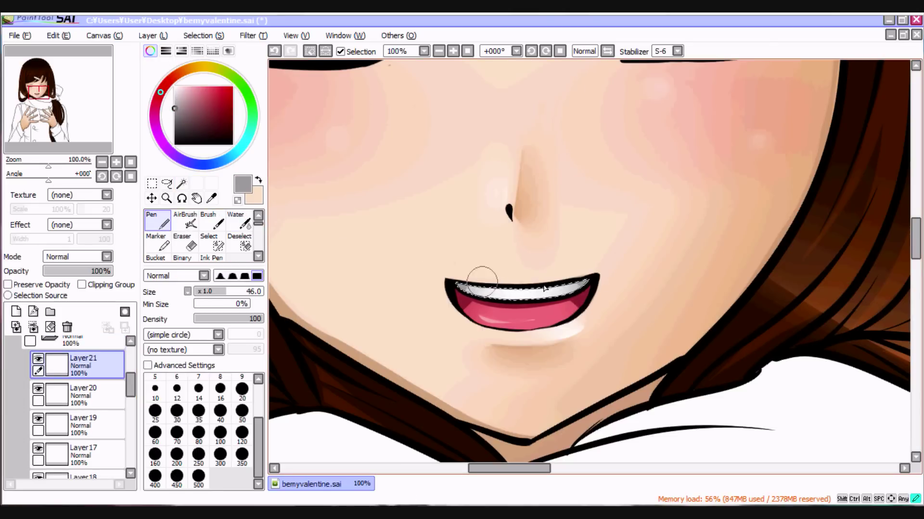
Check the coloured hair and skin against the dark blue background by briefly showing Layer1
scroll(583, 237, down, 5)
click(239, 243)
scroll(67, 409, down, 5)
click(14, 415)
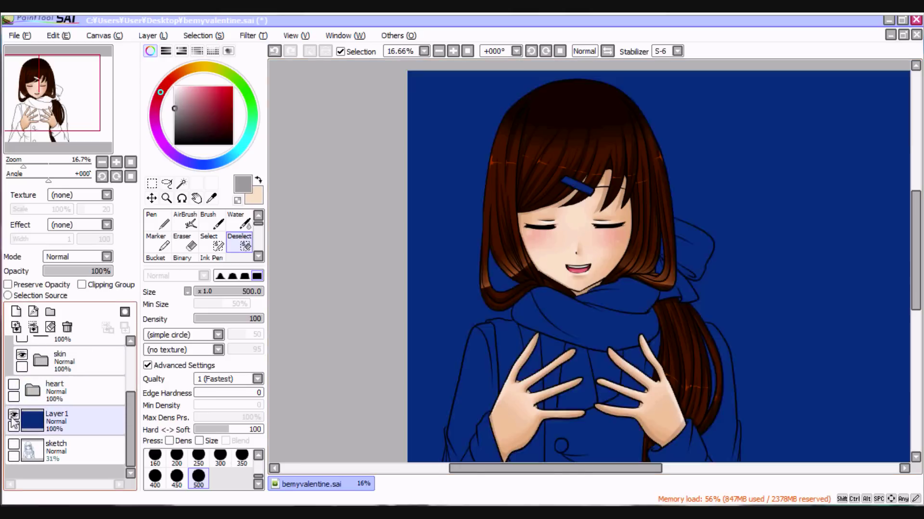
click(14, 414)
Select the scarf, the bow and the hair clip on the lineart layer with the Magic Wand
click(182, 183)
scroll(68, 385, up, 5)
click(68, 351)
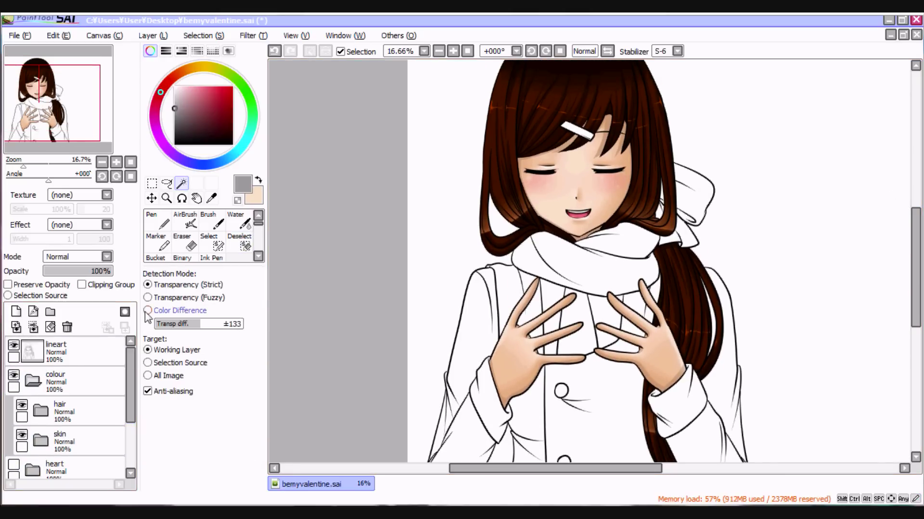
click(680, 241)
click(692, 198)
click(577, 130)
scroll(674, 217, up, 3)
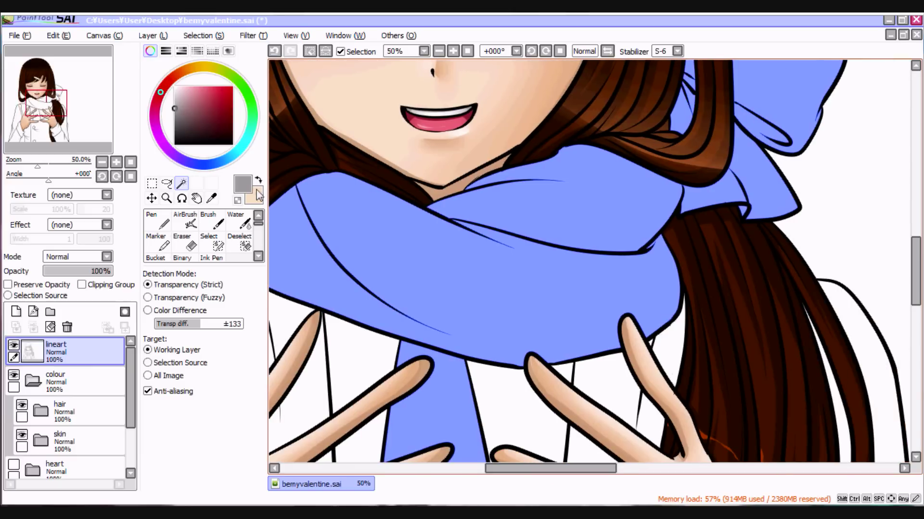
Add the missed corners and edges of the scarf, bow and hair clip to the selection with the Select brush at size 22
key(s)
scroll(584, 268, left, 3)
scroll(584, 268, up, 3)
scroll(580, 254, right, 5)
key(bracketleft)
key(bracketleft)
key(bracketleft)
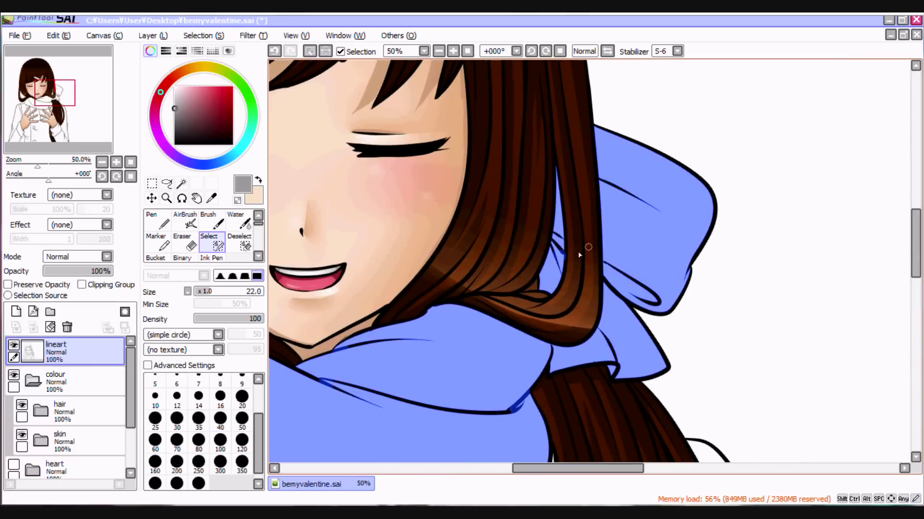
scroll(683, 279, down, 5)
click(424, 51)
scroll(615, 183, up, 5)
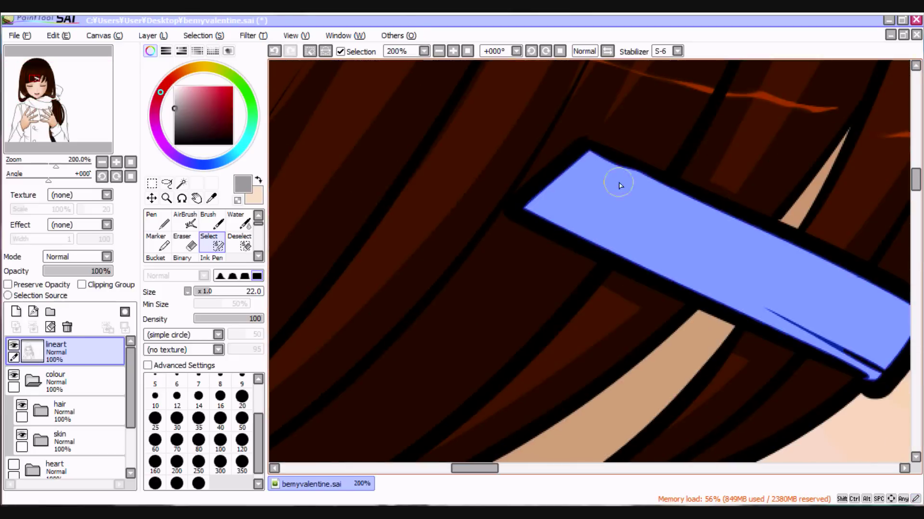
scroll(614, 184, down, 6)
Create a folder named red acc and fill the selected scarf, bow and hair clip with dark red on a new layer inside it
click(50, 312)
double_click(62, 405)
text(tr)
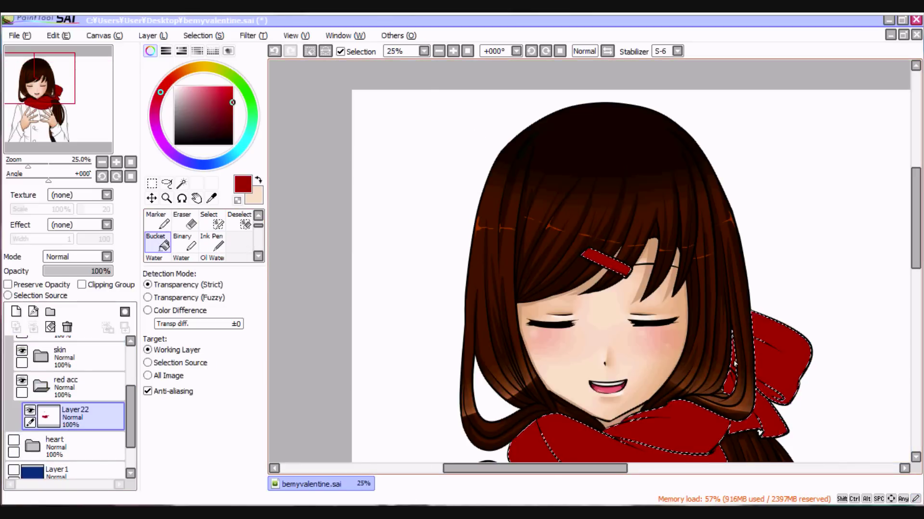
Add a layer in the red acc folder and paint dark maroon shadows along the scarf's folds below the chin with the Pen at size 46
scroll(902, 279, down, 1)
click(452, 51)
scroll(460, 72, up, 2)
key(ctrl+shift+n)
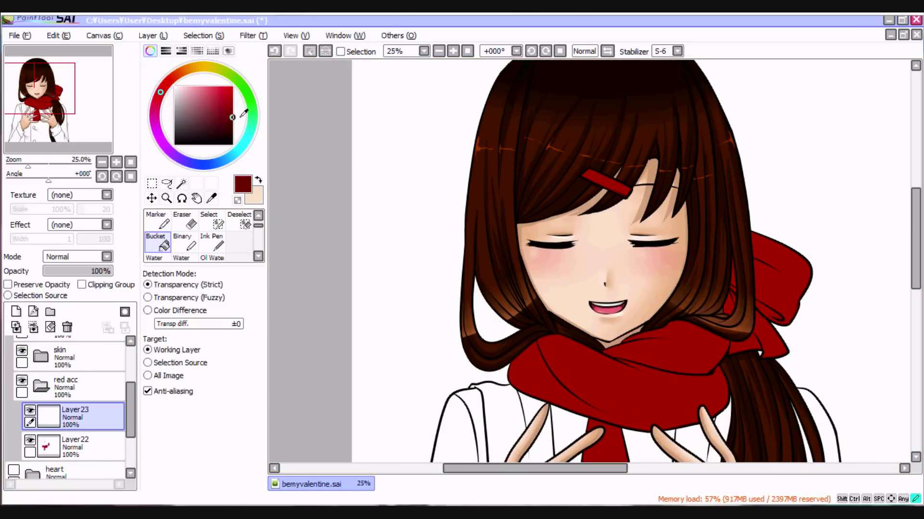
key(n)
scroll(570, 241, up, 2)
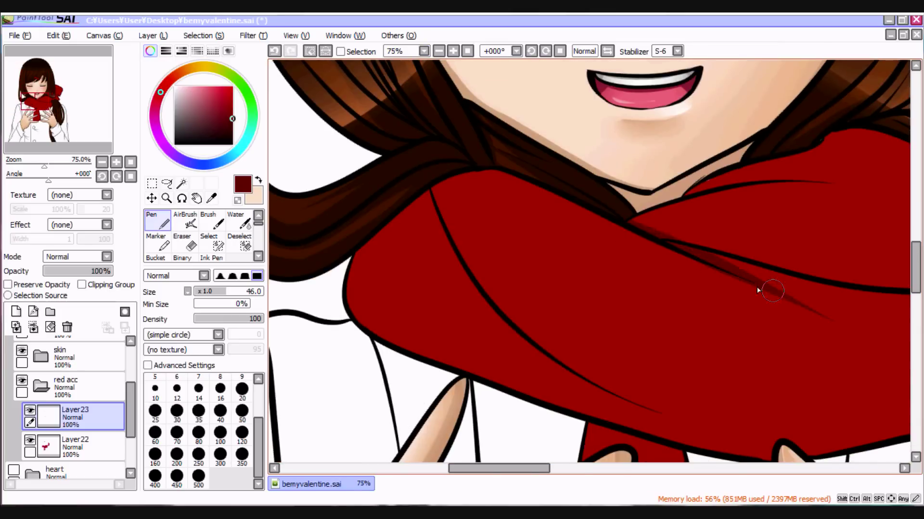
drag(750, 287, 543, 246)
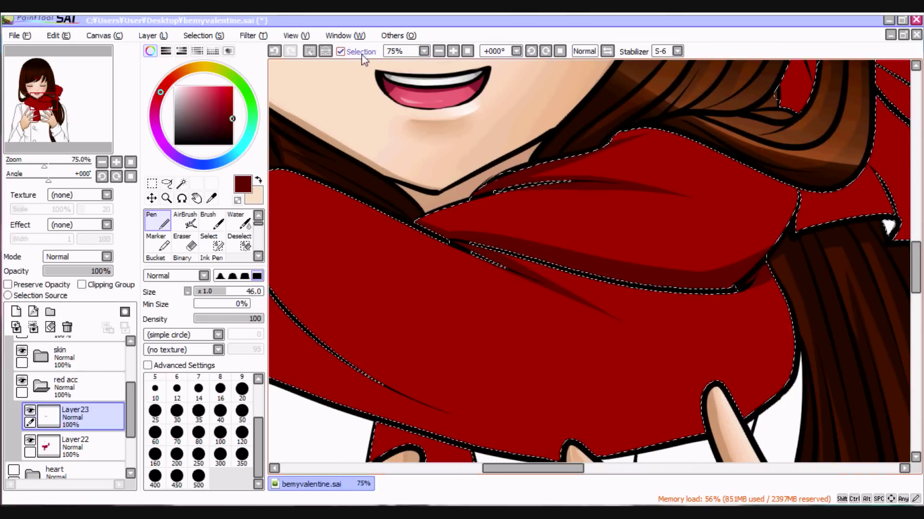
Paint dark maroon shadows on the scarf's outer folds and beneath the hair beside the bow, with the selection outline hidden
drag(794, 190, 596, 143)
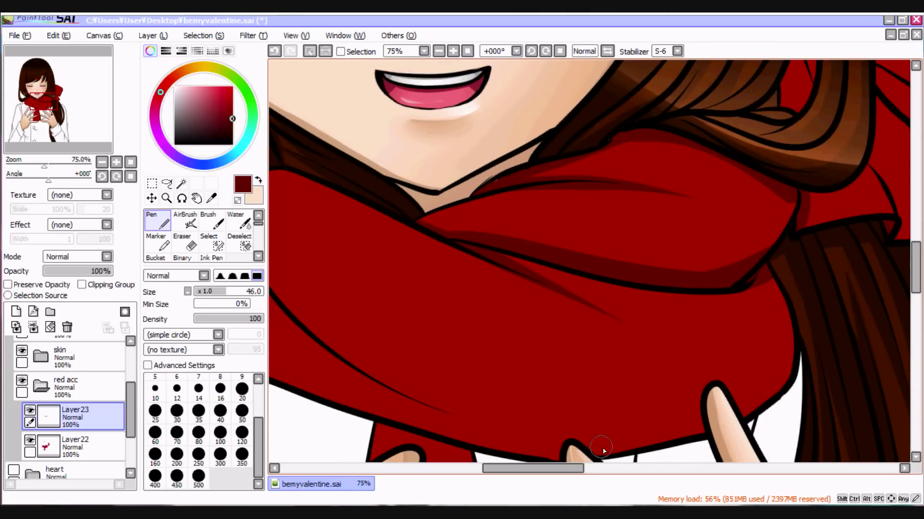
drag(497, 250, 732, 291)
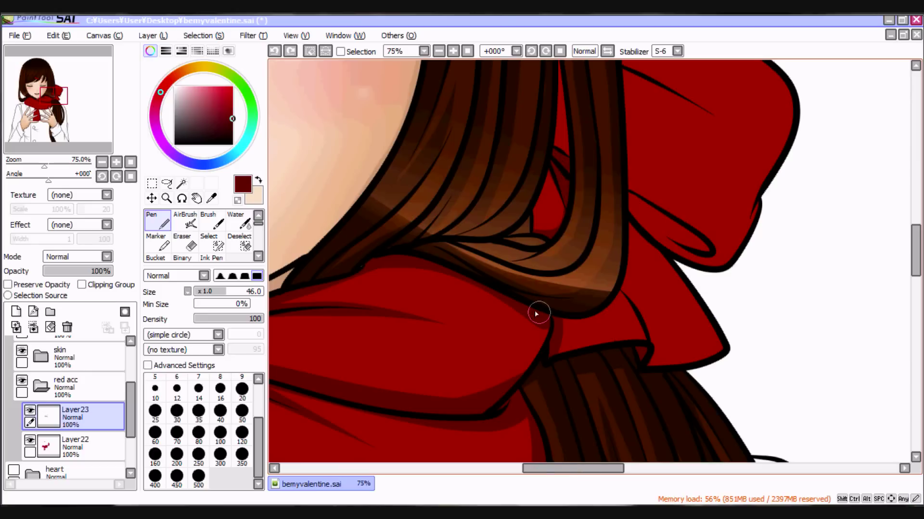
drag(538, 313, 623, 281)
drag(915, 255, 915, 240)
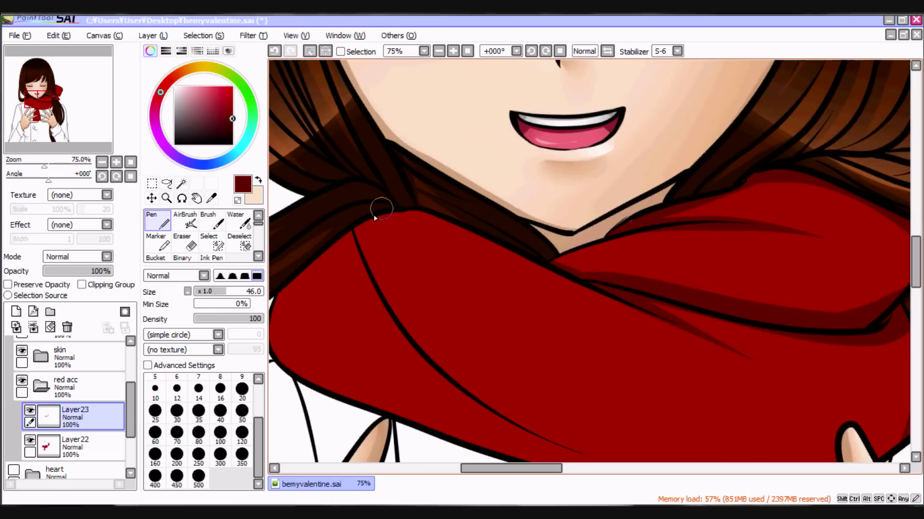
Paint maroon shadows along the scarf's opposite edge, its long curved fold and around the fingertips touching it, tidying with the Eraser
drag(288, 298, 388, 208)
drag(365, 245, 458, 373)
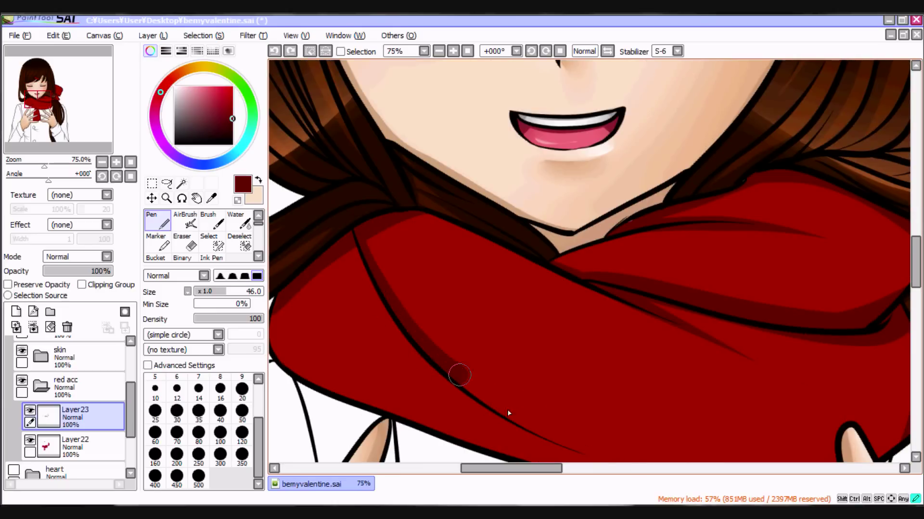
drag(517, 332, 610, 357)
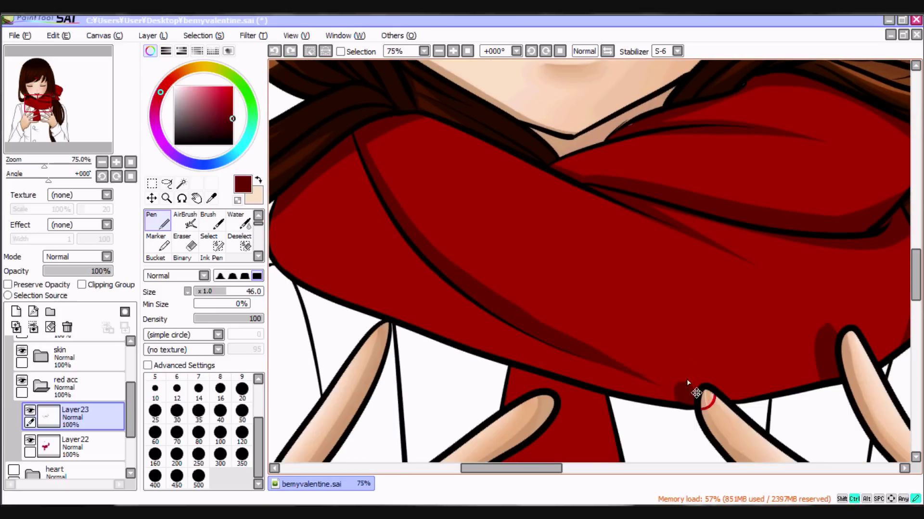
key(e)
scroll(408, 118, down, 3)
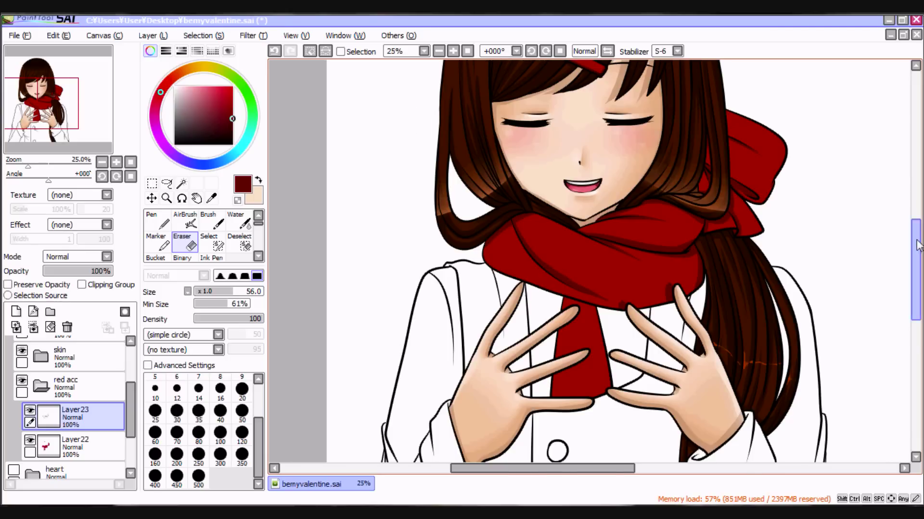
scroll(450, 189, up, 2)
key(n)
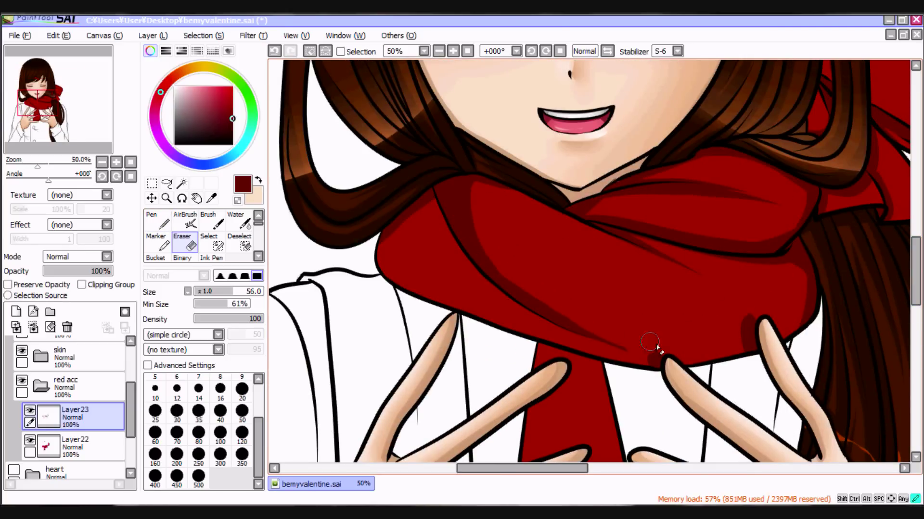
Shade the scarf's hanging end between the hands in dark maroon with the Pen at size 46
scroll(521, 256, down, 3)
scroll(600, 272, down, 3)
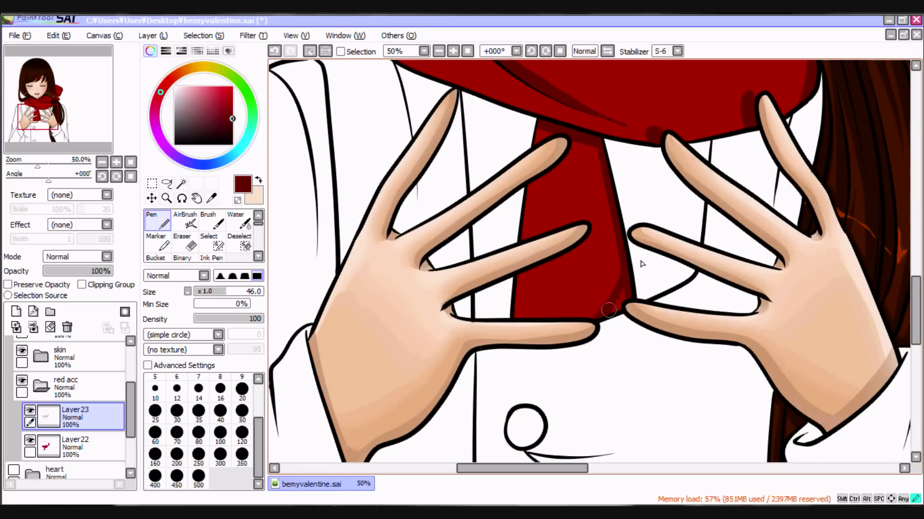
scroll(660, 259, up, 2)
drag(527, 312, 574, 297)
Add a layer in the red acc folder and paint broad maroon shadows on the scarf with the Pen at size 350
scroll(435, 92, down, 5)
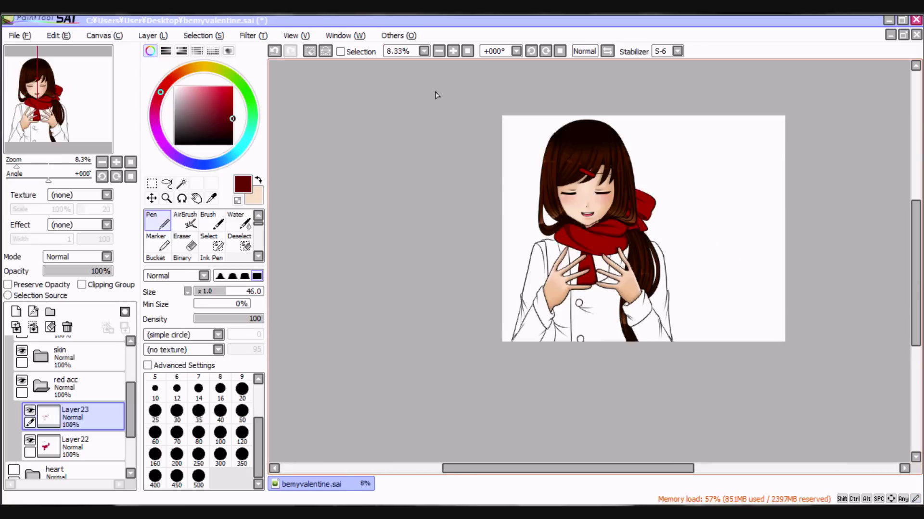
scroll(424, 51, up, 4)
click(15, 311)
click(242, 454)
mouse_move(680, 94)
mouse_down()
mouse_move(717, 219)
mouse_move(589, 267)
mouse_up()
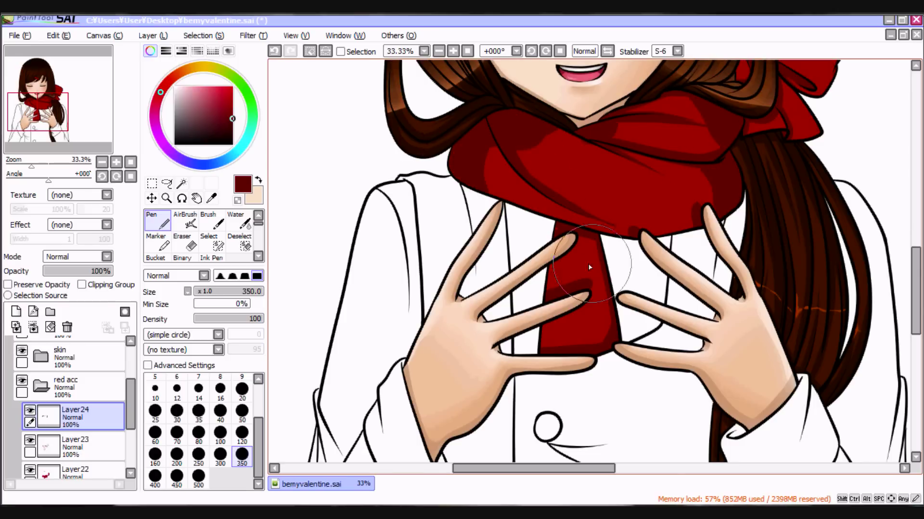
Soften the broad shadows on the hair clip, bow and scarf with the Blur brush at sizes between 63 and 93
scroll(649, 252, up, 2)
scroll(722, 193, up, 5)
key(b)
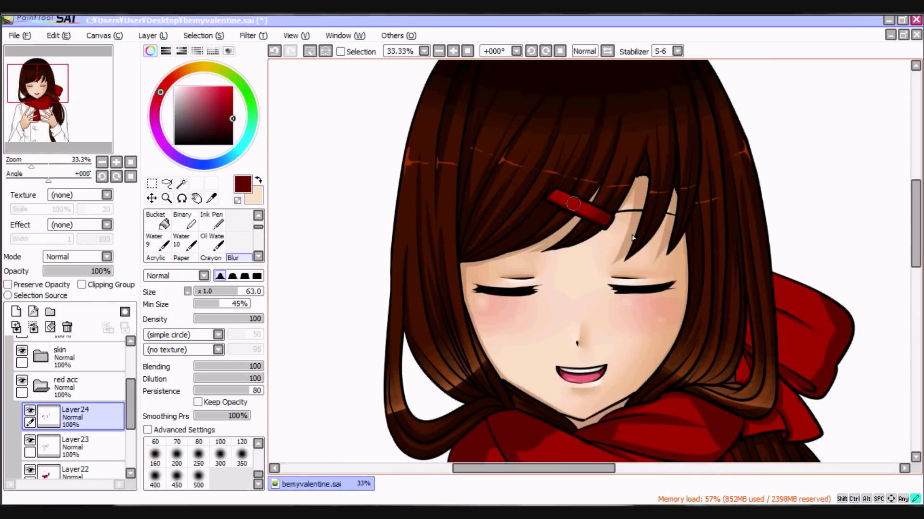
scroll(816, 184, down, 2)
scroll(240, 236, down, 1)
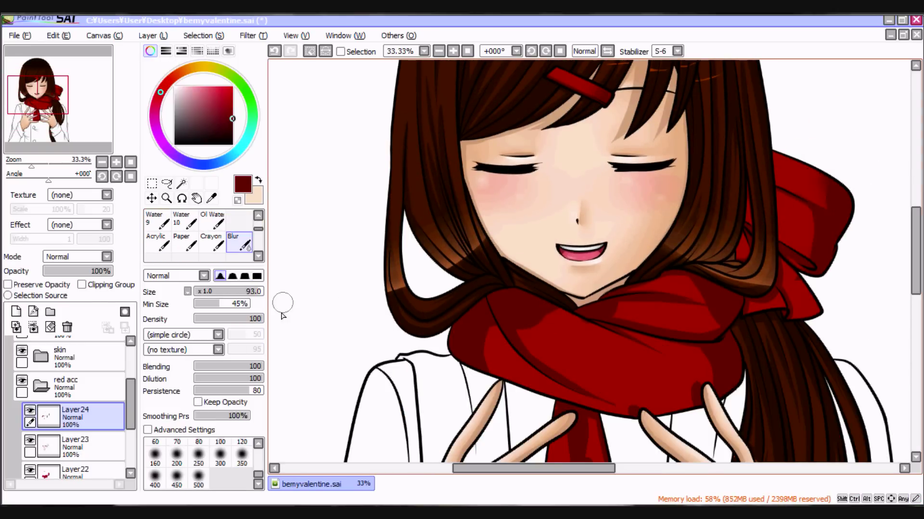
scroll(625, 385, down, 3)
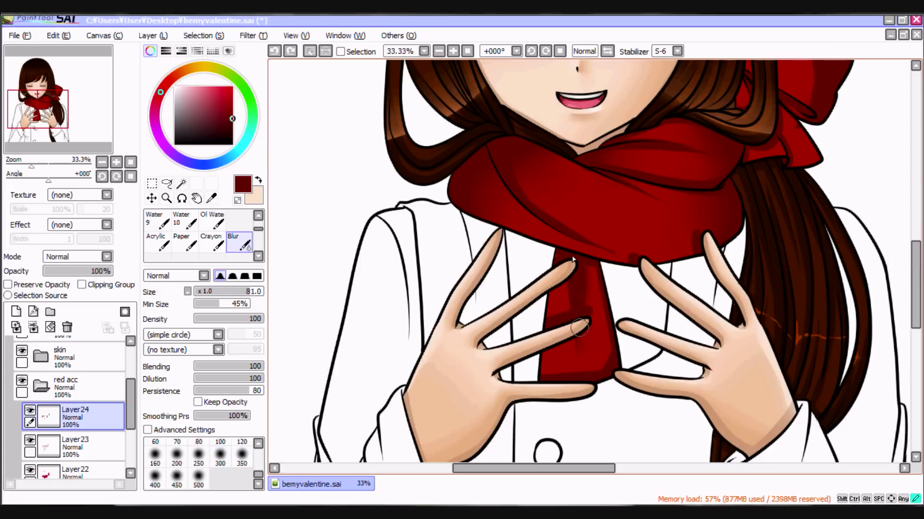
Paint further wide shadows across the scarf with the Pen at size 350 and blend them with the Blur brush at size 200
click(220, 454)
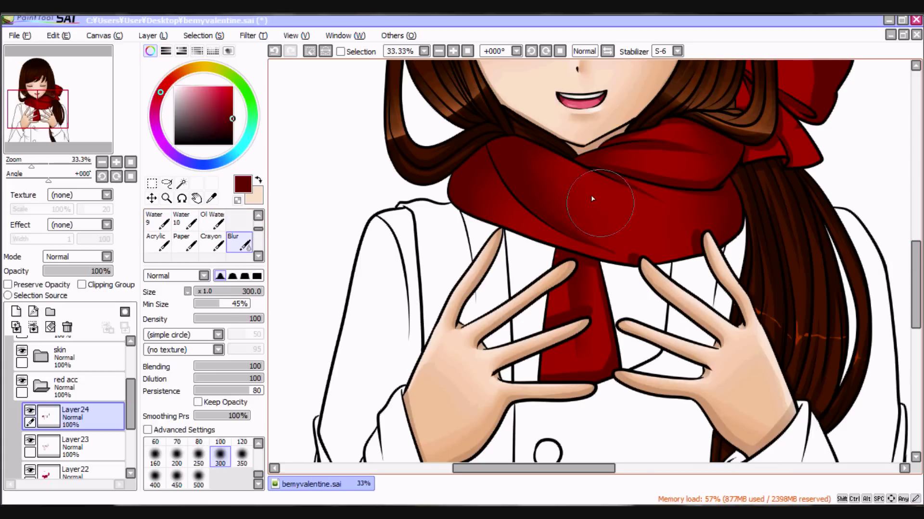
click(259, 215)
key(n)
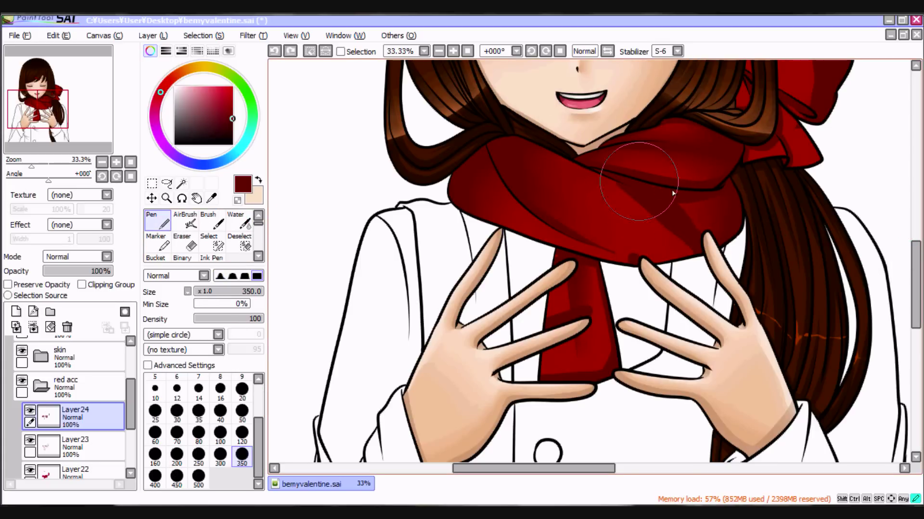
key(b)
scroll(623, 152, up, 5)
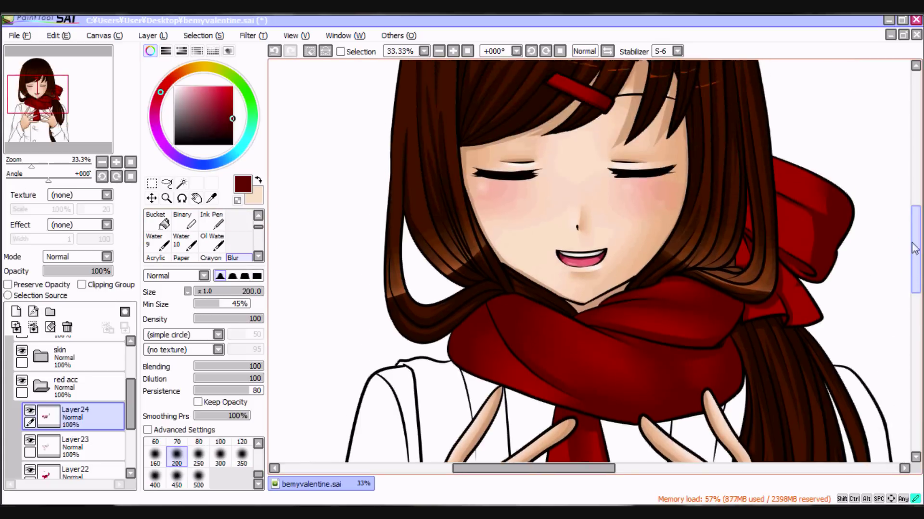
Add a layer in the red acc folder and paint pink highlights on the hair clip, bow and scarf with the Pen
key(n)
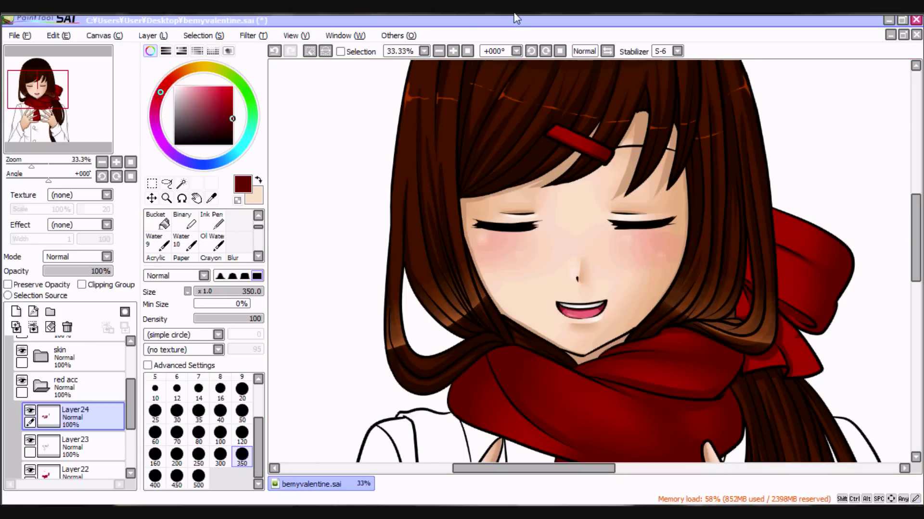
key(b)
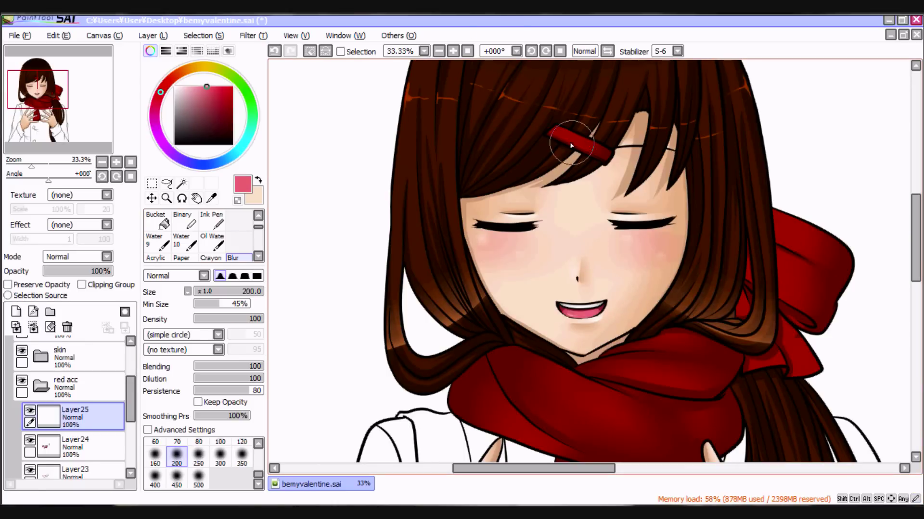
key(n)
drag(575, 139, 592, 145)
drag(780, 226, 794, 250)
drag(676, 339, 666, 380)
drag(577, 396, 635, 413)
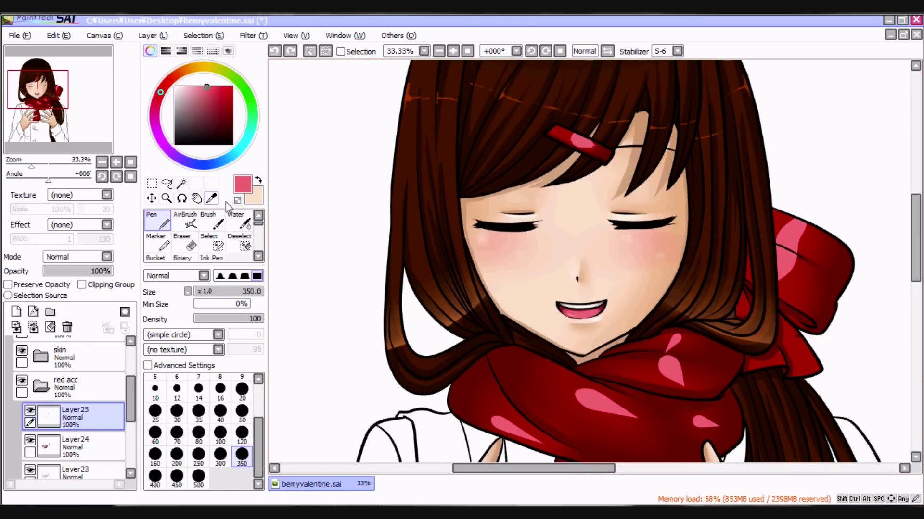
Blend the pink highlights on the hair clip, bow and scarf with the Blur brush at size 100
key(b)
drag(567, 131, 602, 147)
key(])
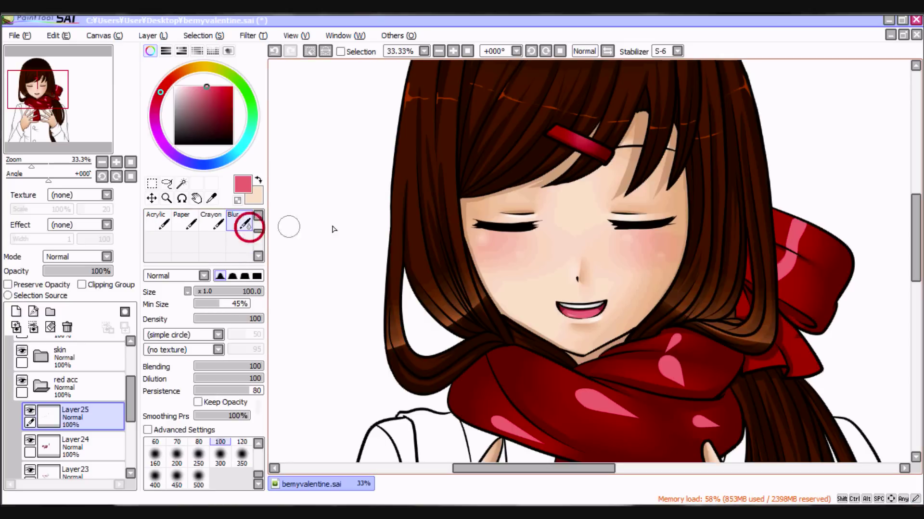
drag(789, 216, 755, 276)
drag(916, 218, 916, 247)
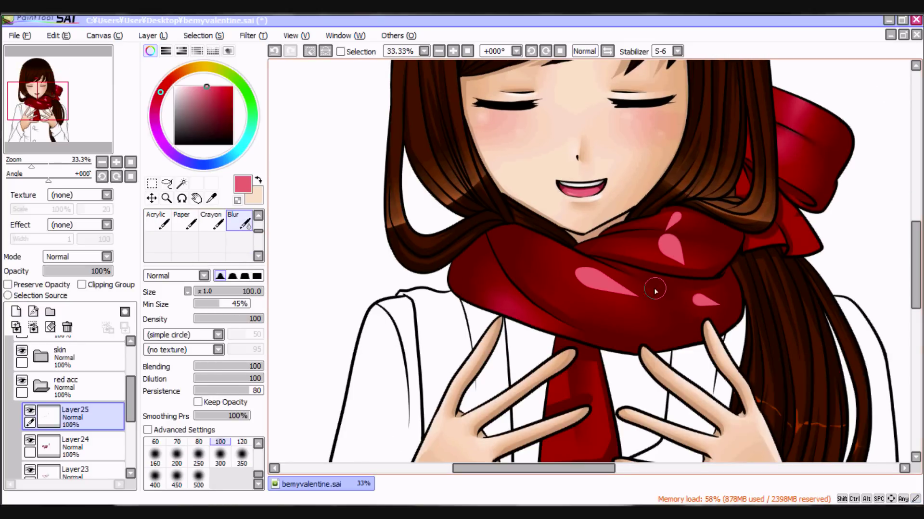
scroll(646, 296, up, 5)
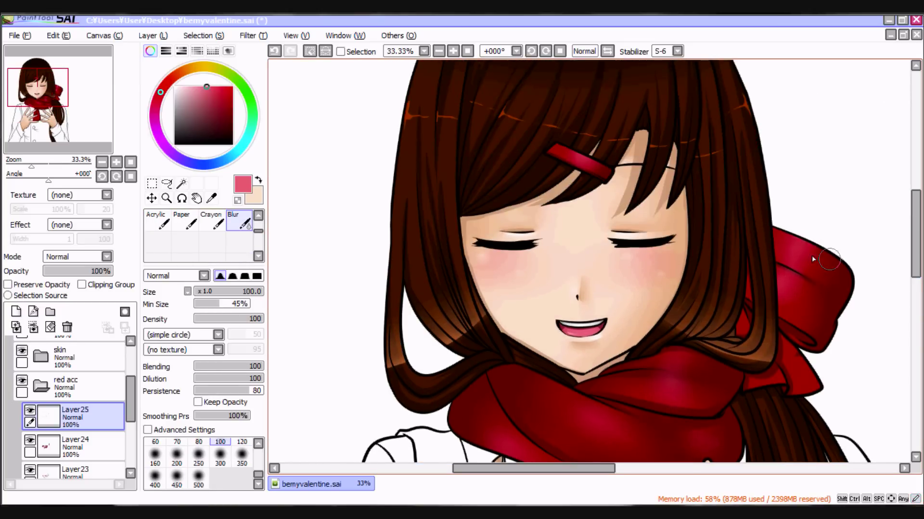
Paint dark maroon shadows on the bow on Layer24 with the Pen at size 69 and soften them with the Blur brush
scroll(764, 287, down, 2)
key(n)
click(73, 445)
alt+click(808, 284)
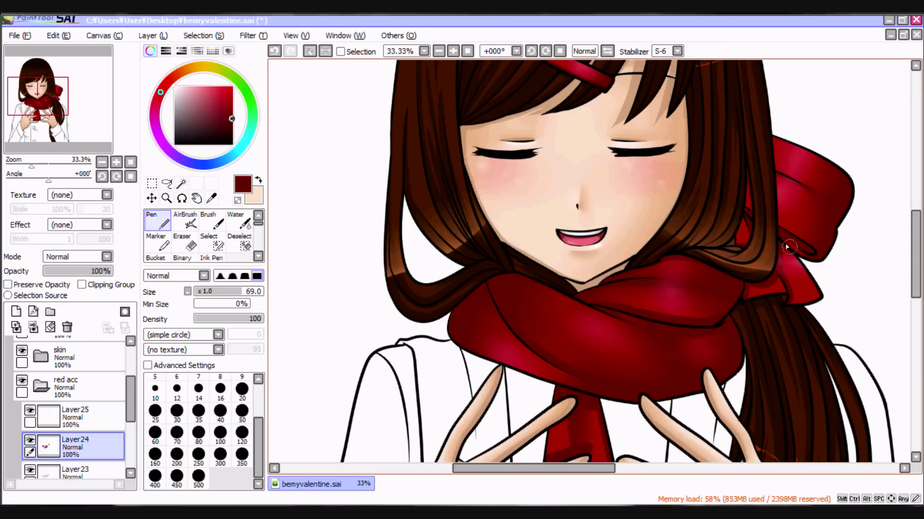
click(259, 257)
click(233, 258)
scroll(876, 241, down, 2)
Paint a light pink highlight on the scarf's hanging end on Layer25
key(n)
click(73, 414)
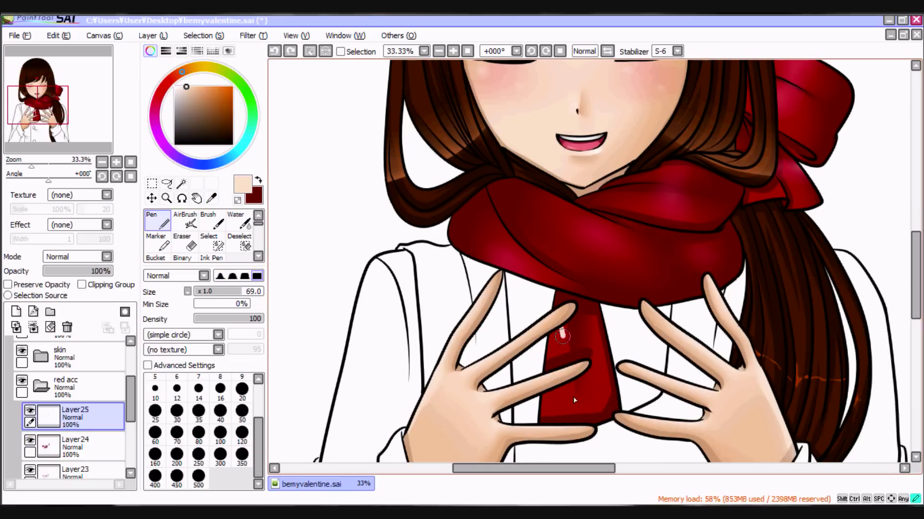
drag(572, 392, 573, 340)
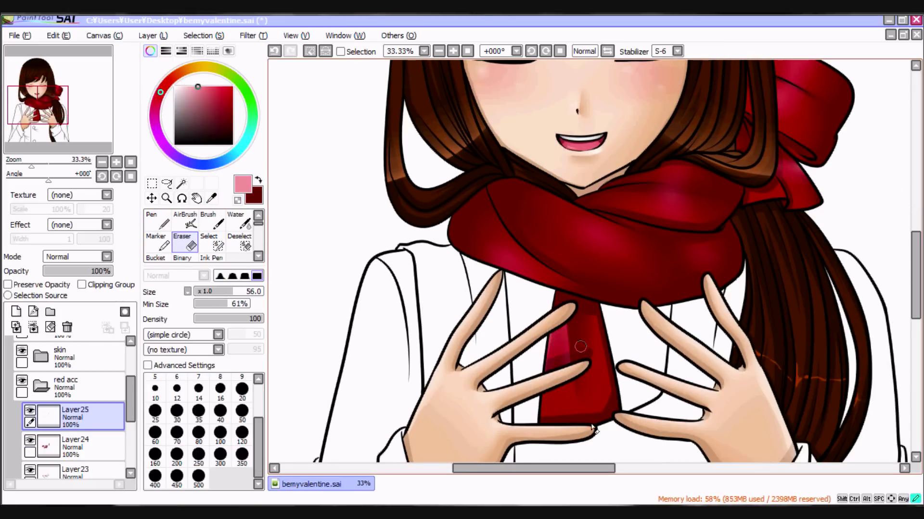
Clear the selection of the scarf, bow and hair clip
click(423, 51)
click(400, 117)
scroll(202, 236, up, 3)
click(239, 243)
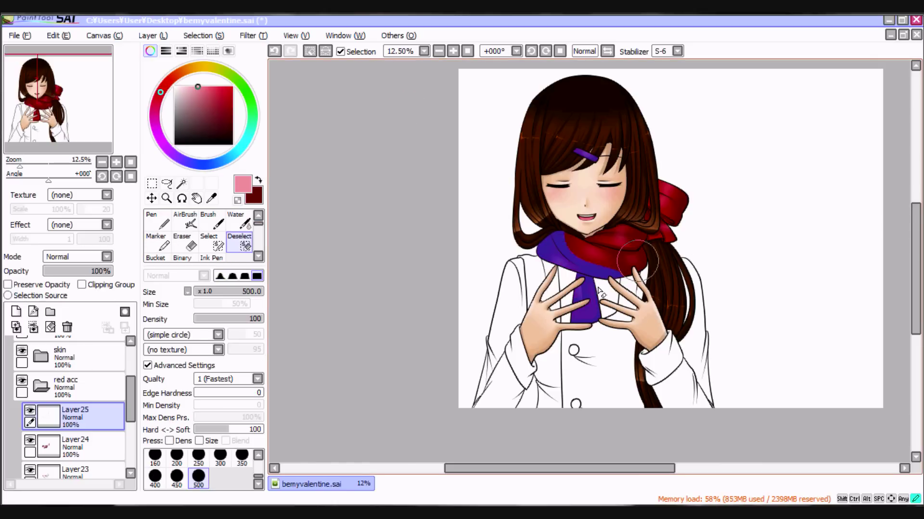
key(ctrl+d)
Create a layer folder named black coat above the red acc folder
click(50, 311)
double_click(72, 385)
text(black)
key(Return)
double_click(72, 384)
text(black coat)
key(Return)
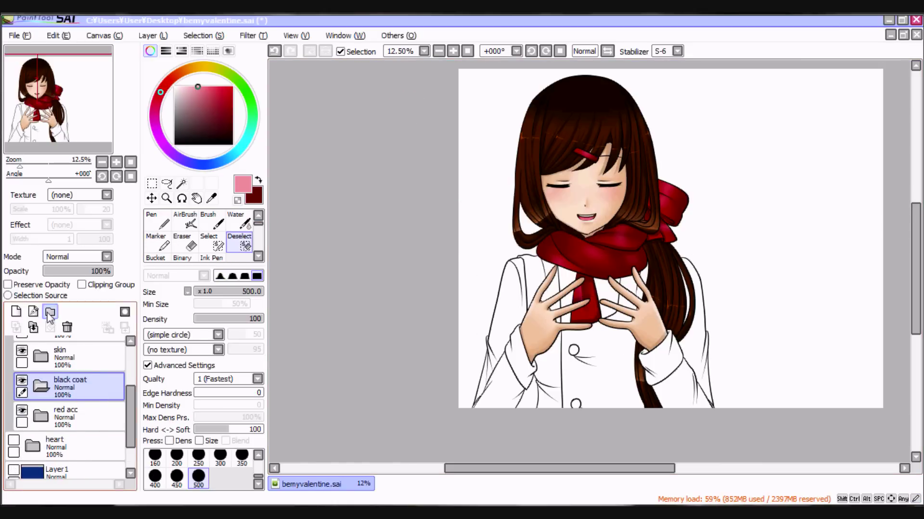
Create two more layer folders named white sleeves and red buttons above the black coat folder
click(50, 312)
double_click(72, 383)
text(white sleeves)
key(Return)
click(50, 312)
double_click(72, 385)
text(r)
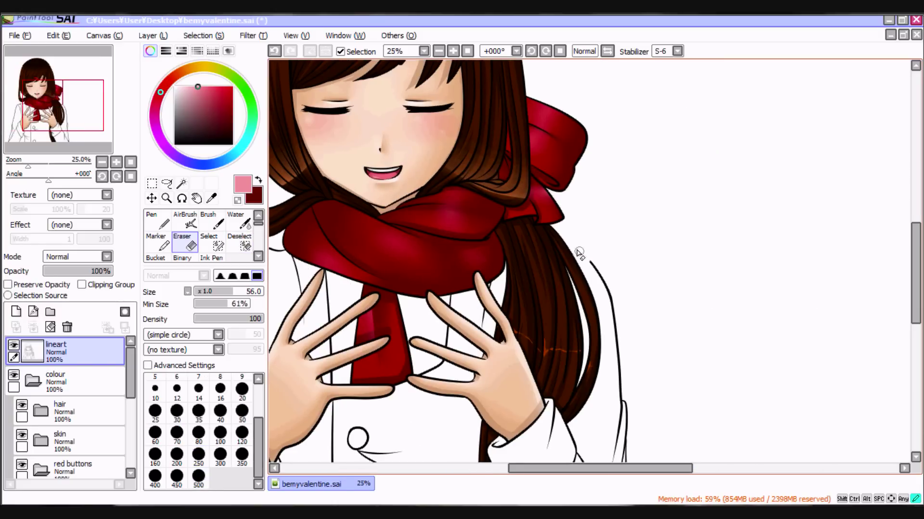
Redraw the shoulder line beside the ponytail in black on the lineart layer with the Pen at size 16 and trim its overlap
click(198, 389)
scroll(427, 105, down, 1)
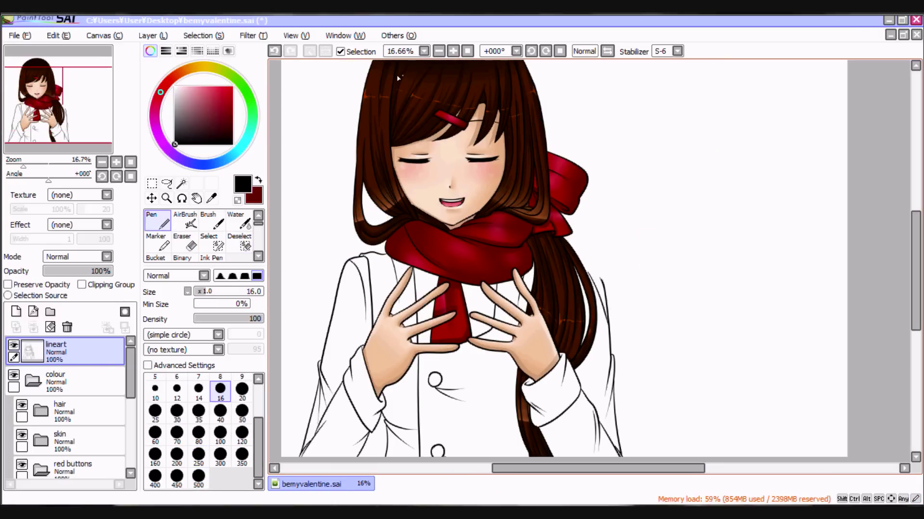
click(423, 51)
click(404, 158)
key(e)
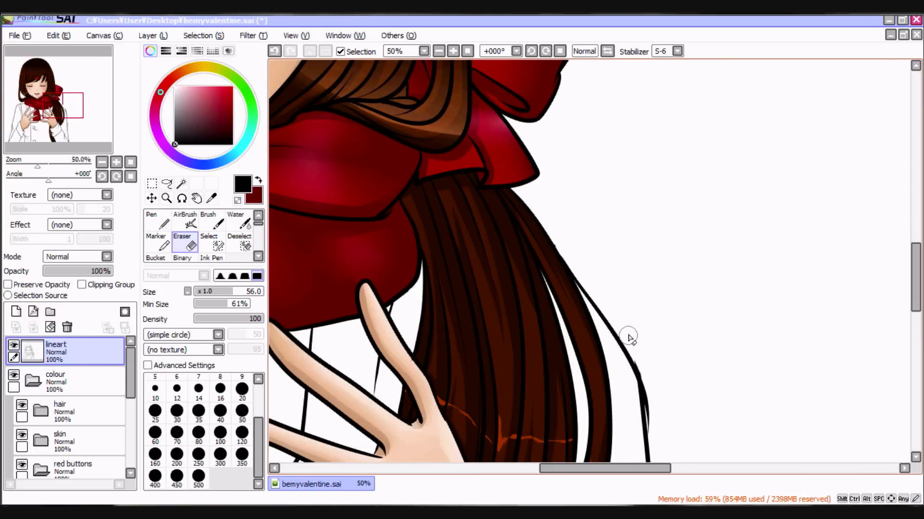
drag(629, 337, 647, 430)
Undo the last change to the shoulder line, join it up to the ponytail and clean its edge with the Eraser
scroll(629, 336, down, 3)
scroll(610, 316, up, 1)
key(n)
key(ctrl+z)
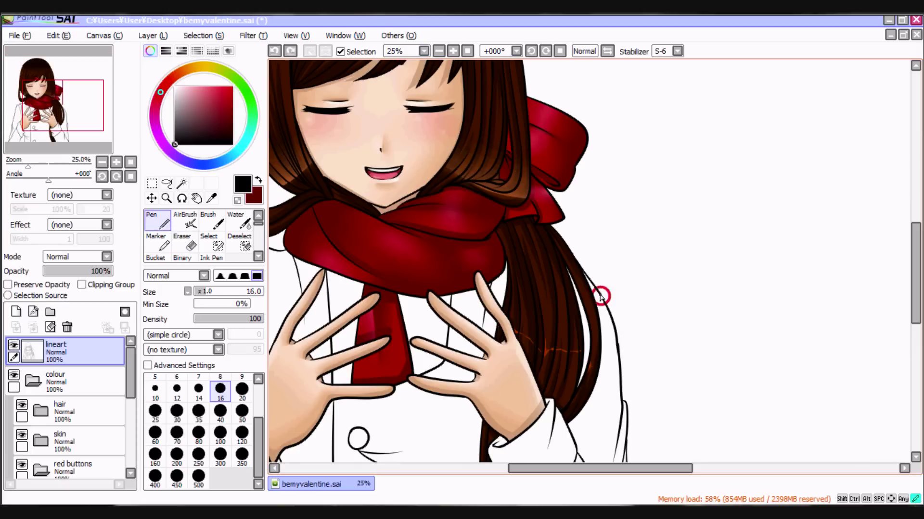
click(424, 51)
click(402, 142)
key(e)
scroll(83, 99, down, 3)
Select the coat's body areas around the hands and buttons on the lineart layer with the Magic Wand
key(w)
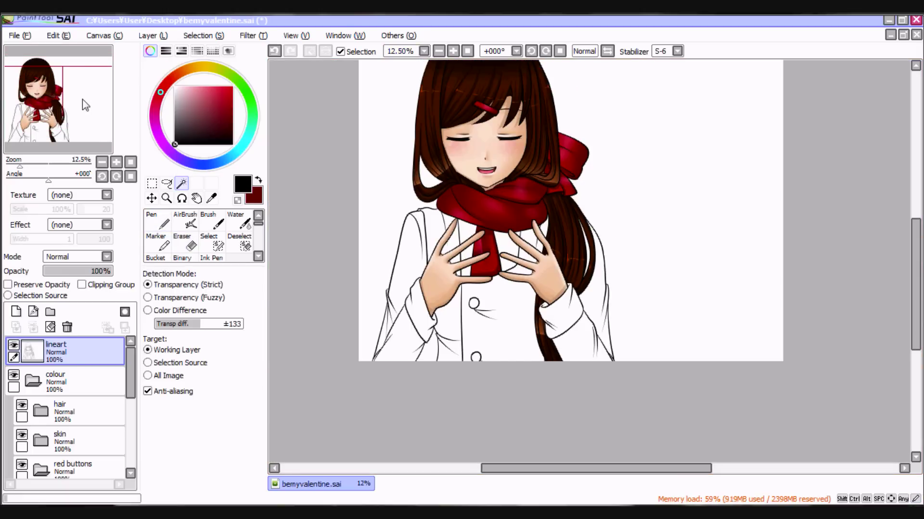
scroll(93, 402, down, 2)
scroll(93, 402, up, 2)
click(486, 318)
click(456, 262)
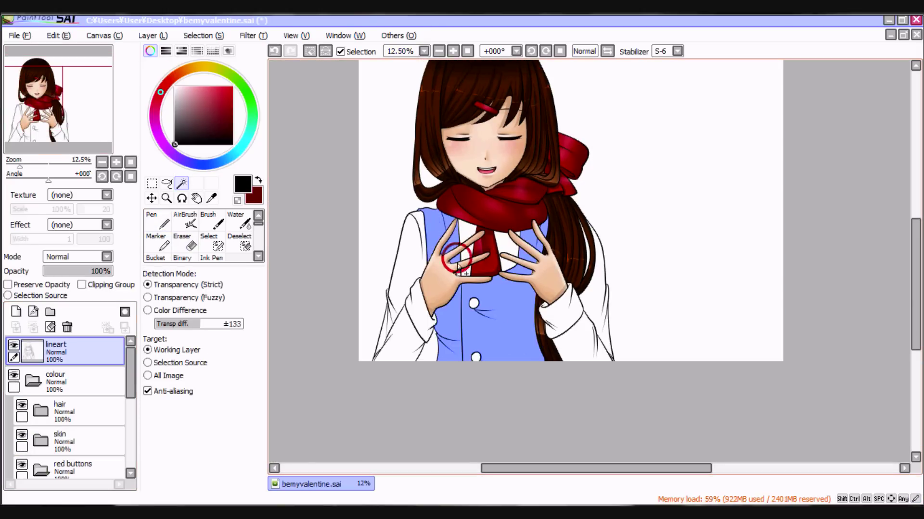
Add the missed corners and edges of the coat body to the selection with the Select brush at size 22
key(s)
scroll(456, 262, up, 5)
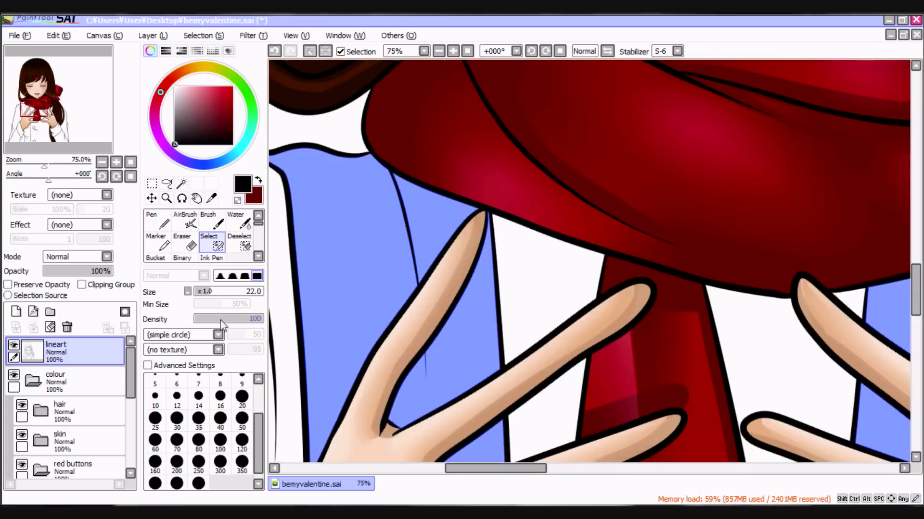
scroll(639, 212, down, 3)
drag(496, 468, 544, 468)
Fill the selected coat body with black on a new layer in the black coat folder, then deselect
scroll(545, 337, down, 3)
key(g)
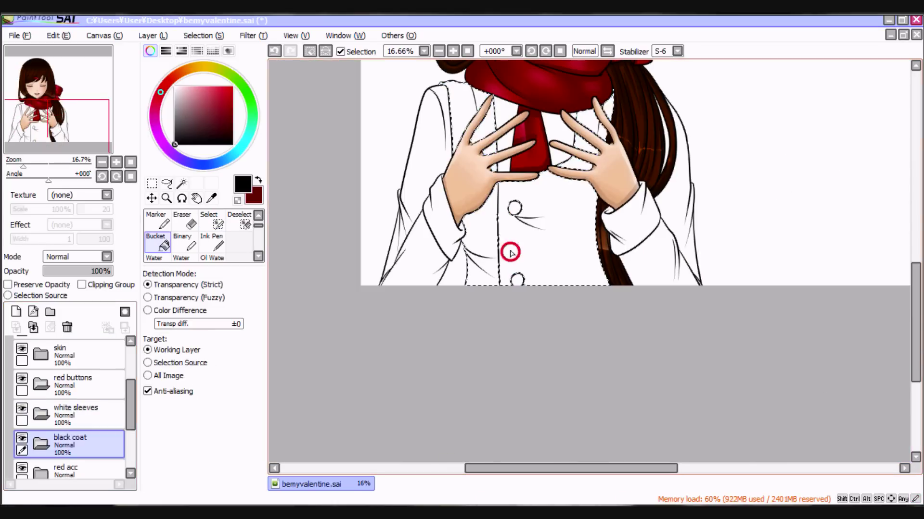
key(ctrl+shift+n)
click(511, 252)
key(ctrl+d)
click(423, 51)
click(392, 89)
click(423, 51)
click(392, 104)
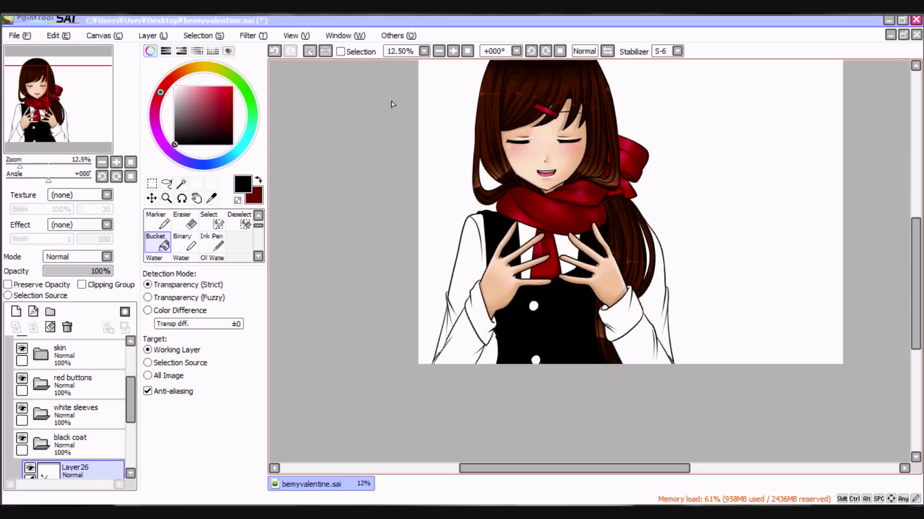
Add another layer in the black coat folder and paint the missed coat edge below the cuff black with the Pen
key(s)
key(ctrl+d)
key(ctrl+shift+n)
key(n)
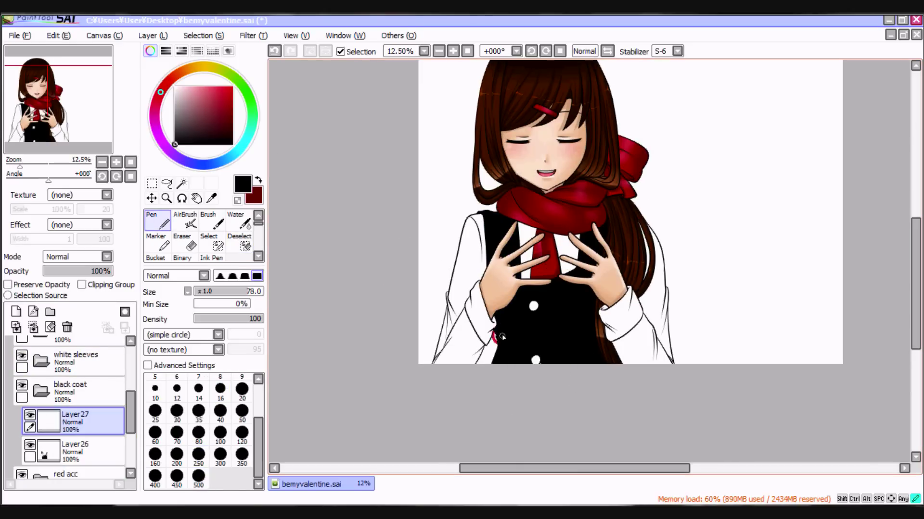
scroll(647, 289, up, 2)
Sample the scarf's red and select both coat buttons on the lineart layer with the Magic Wand
click(182, 183)
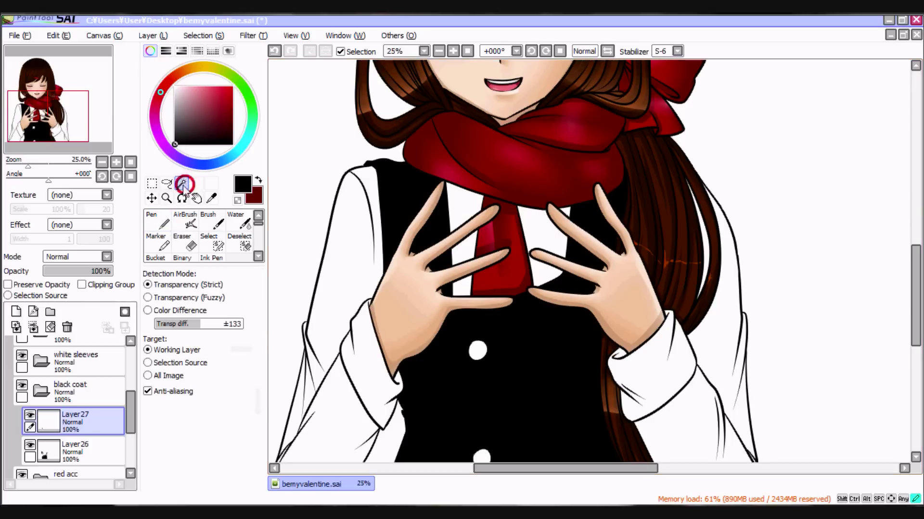
scroll(68, 409, up, 5)
click(72, 351)
click(818, 145)
click(212, 198)
click(415, 169)
key(w)
click(477, 350)
shift+click(481, 456)
scroll(482, 433, down, 1)
Paint both selected buttons red on a new layer in the red buttons folder with the Pen at size 120
key(n)
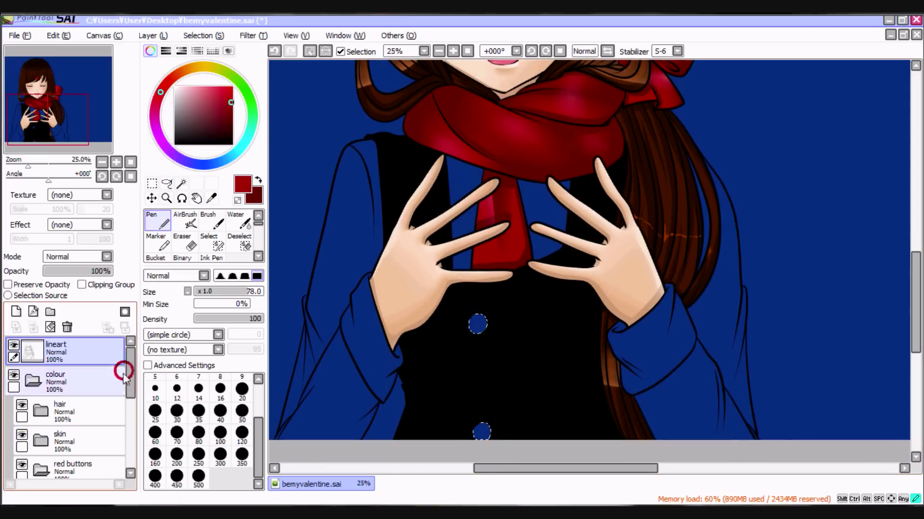
scroll(129, 370, down, 3)
scroll(132, 356, up, 3)
scroll(68, 409, down, 3)
click(87, 401)
click(242, 433)
drag(478, 323, 479, 425)
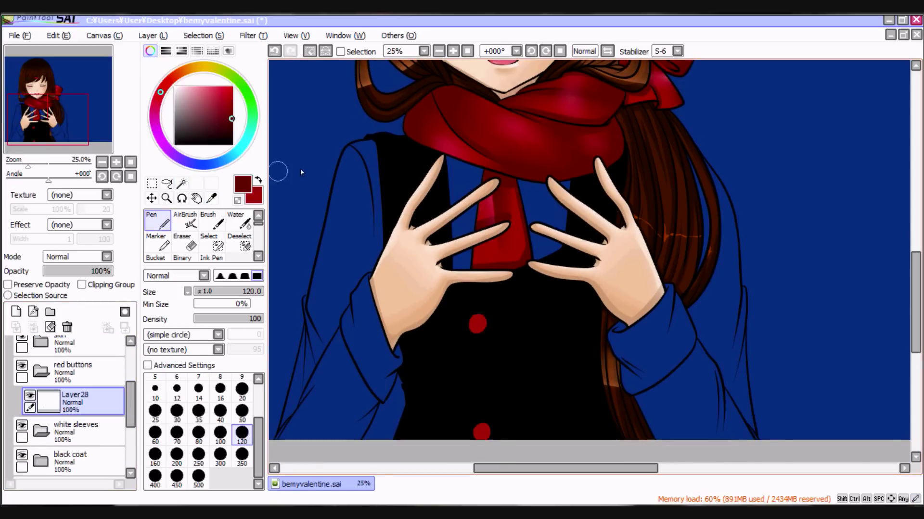
Shade the buttons in dark red and add light pink highlights on a new layer with the Pen at size 56
scroll(486, 350, up, 2)
scroll(377, 361, down, 1)
scroll(378, 360, down, 3)
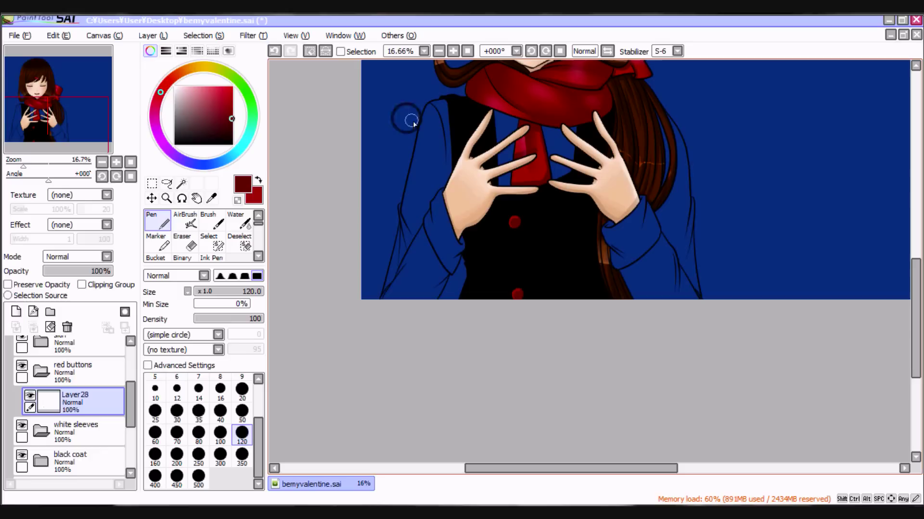
click(16, 312)
click(190, 86)
scroll(376, 348, up, 3)
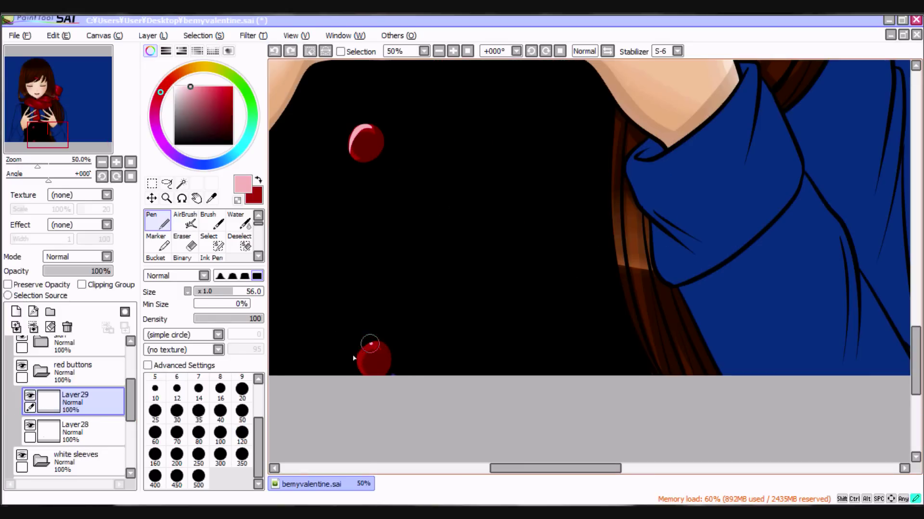
Soften the pink button highlights with the Blur tool at size 65
scroll(239, 238, down, 3)
click(239, 243)
click(424, 51)
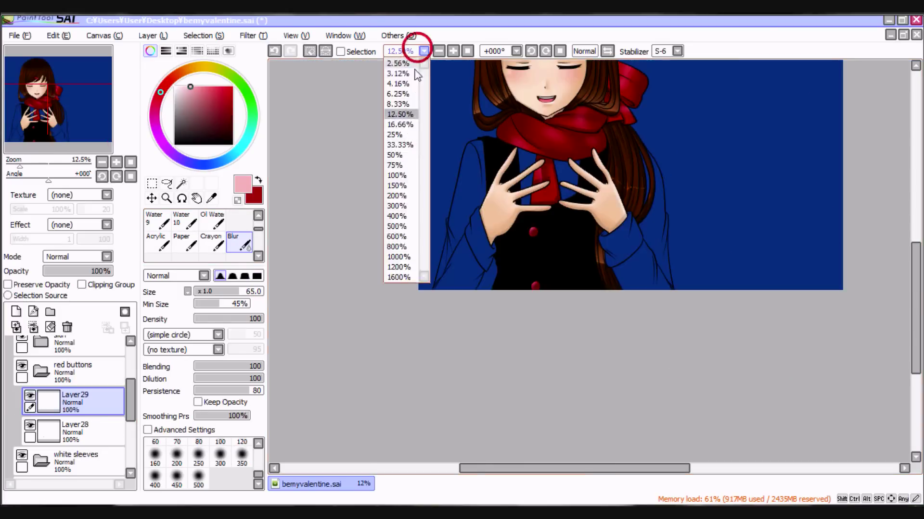
click(412, 99)
Select the sleeves and the shirt areas beside the tie on the lineart layer with the Magic Wand
click(157, 220)
click(424, 51)
click(412, 116)
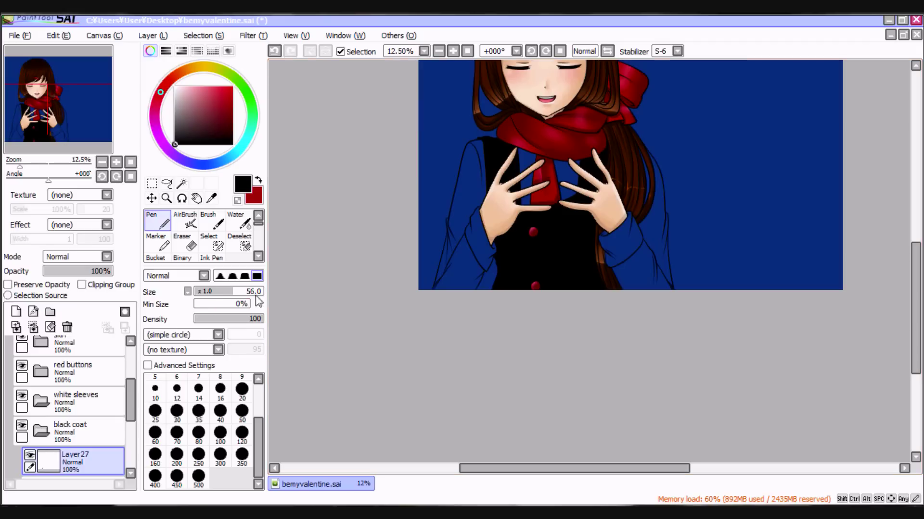
click(181, 183)
scroll(72, 399, up, 5)
click(73, 349)
click(424, 51)
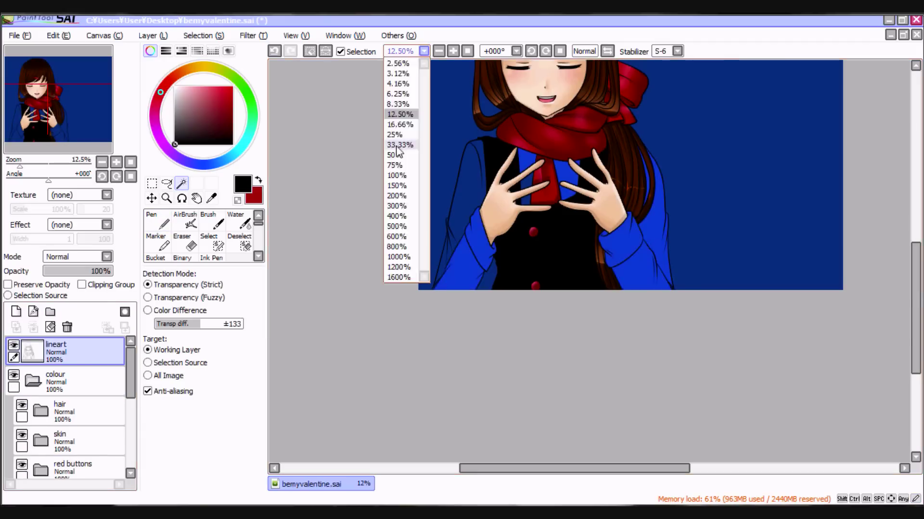
click(412, 99)
Add the missed corners and edges of the sleeves and shirt to the selection with the Select brush at size 8
scroll(641, 269, up, 3)
click(209, 241)
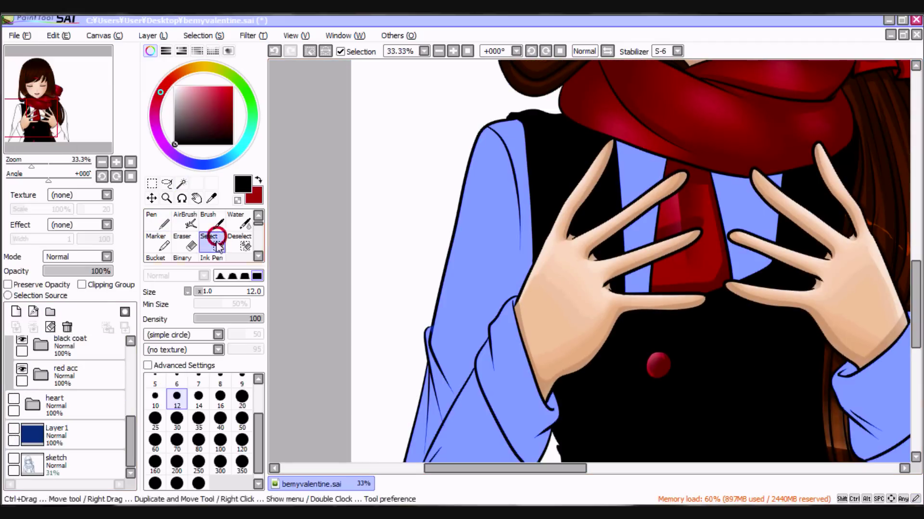
key(ctrl+plus)
scroll(592, 259, up, 3)
scroll(691, 182, down, 3)
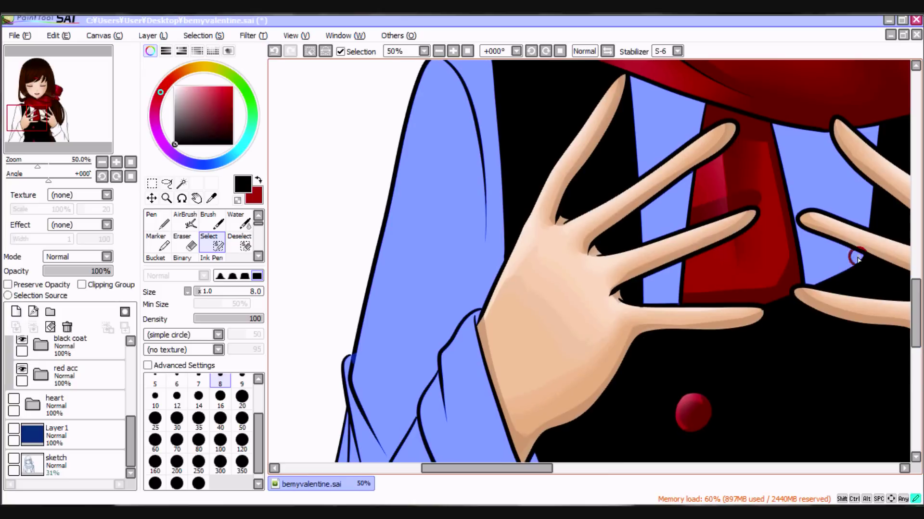
scroll(857, 259, down, 4)
scroll(481, 212, up, 4)
scroll(604, 270, right, 8)
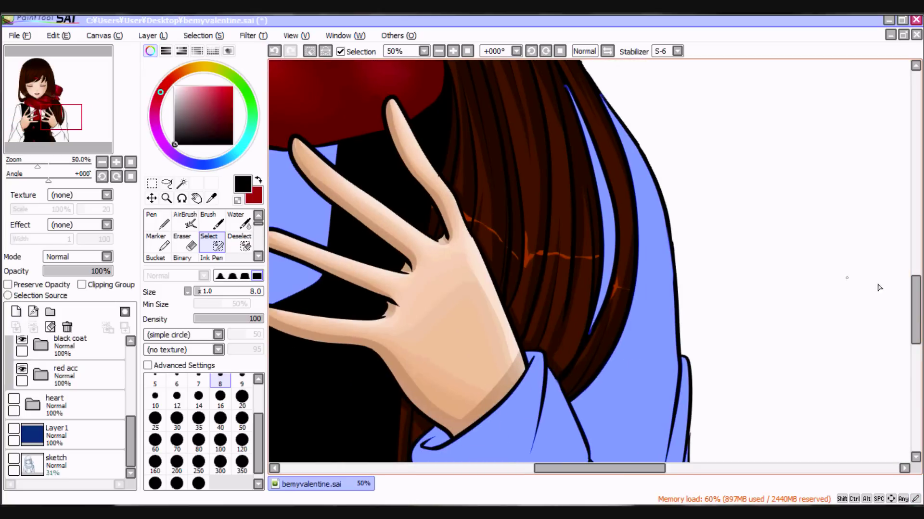
Fill the selected sleeves and shirt with white on a new layer in the white sleeves folder, then deselect
scroll(878, 287, down, 6)
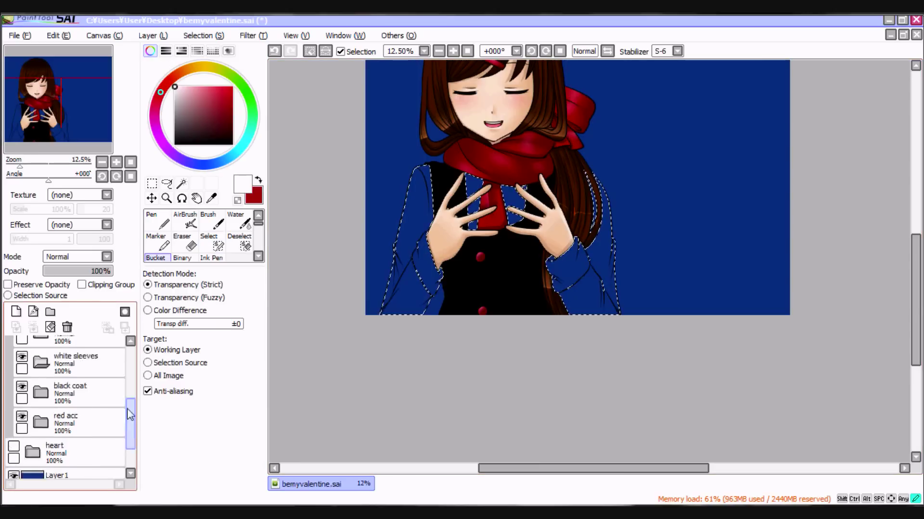
click(587, 300)
key(ctrl+d)
scroll(408, 93, down, 1)
scroll(72, 409, down, 2)
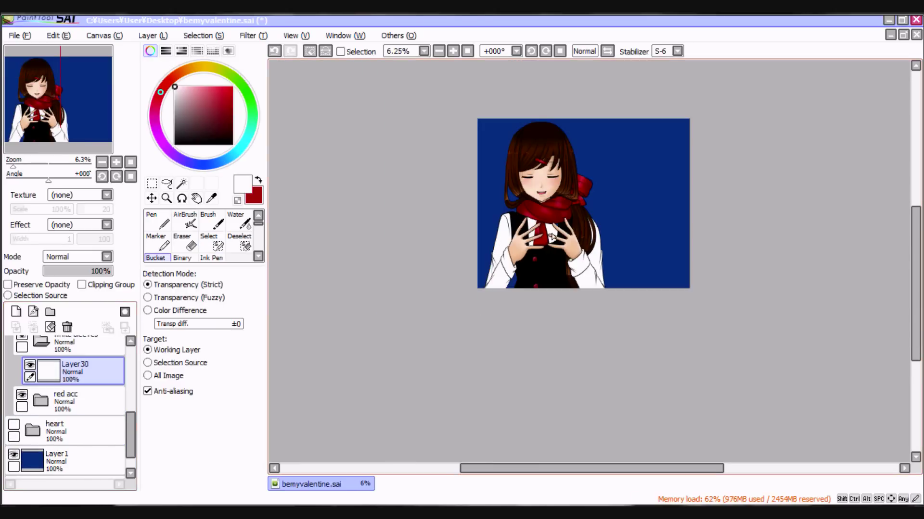
Shade the shirt panels beside the tie in light grey on a new layer with the Pen at size 84
click(157, 221)
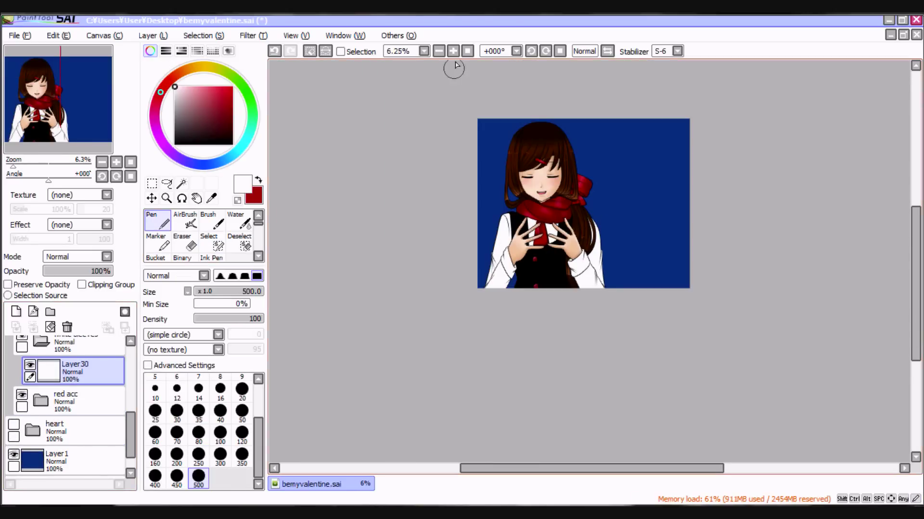
scroll(408, 58, up, 4)
click(174, 96)
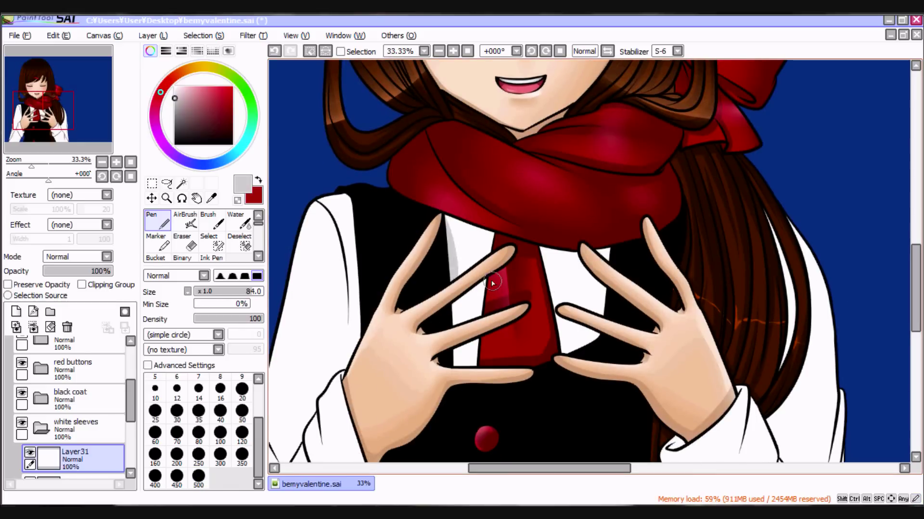
key(ctrl+z)
click(178, 106)
drag(577, 253, 586, 251)
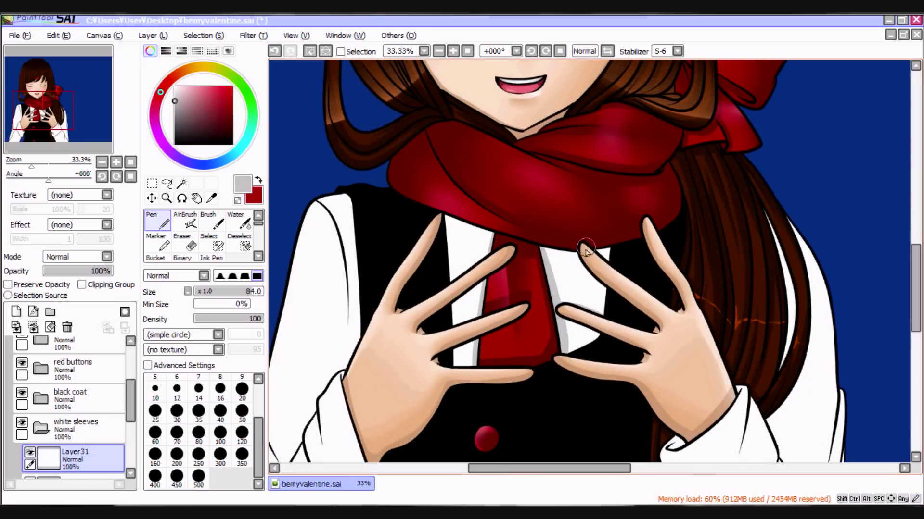
key(ctrl+y)
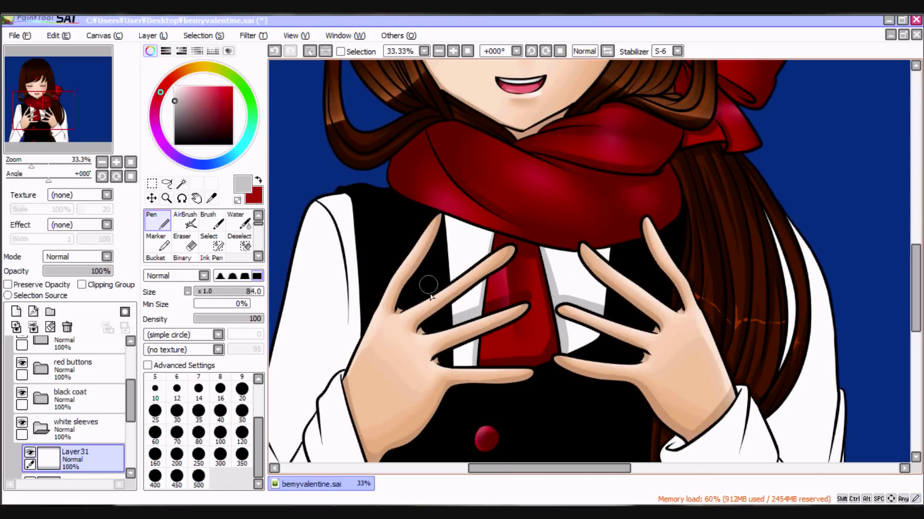
Shade the shoulder and elbow folds of the sleeve opposite the ponytail in grey with the Pen at size 100
scroll(618, 210, down, 1)
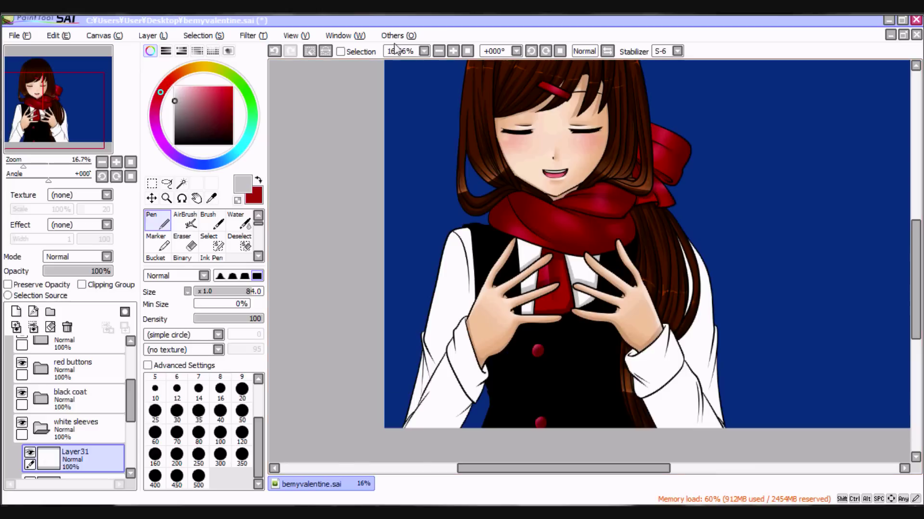
click(220, 433)
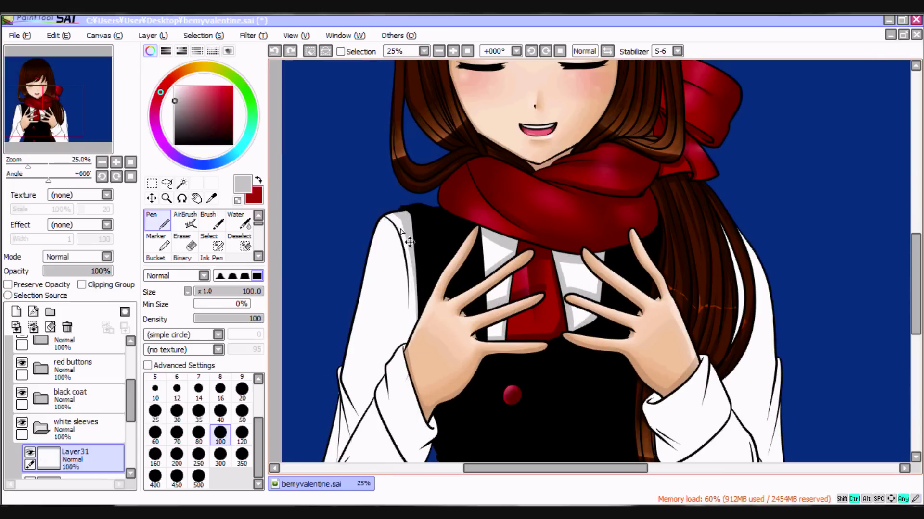
key(e)
key(n)
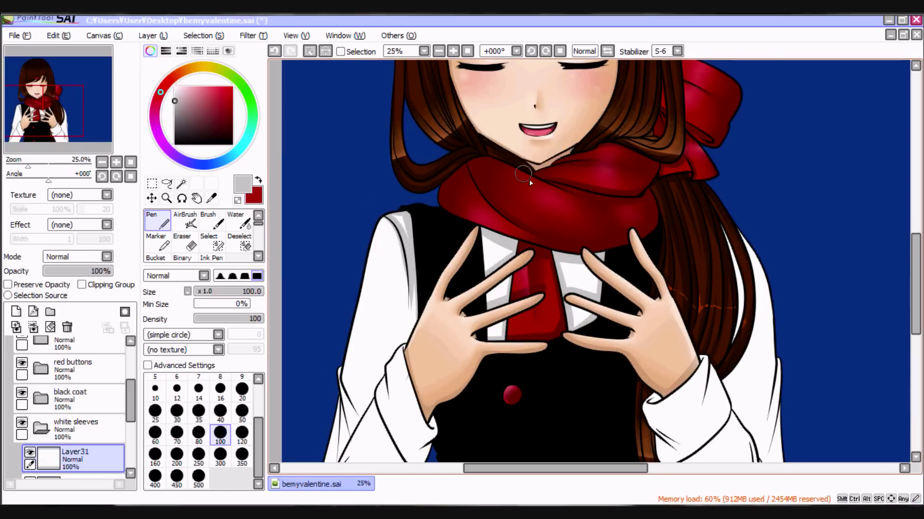
scroll(337, 289, down, 1)
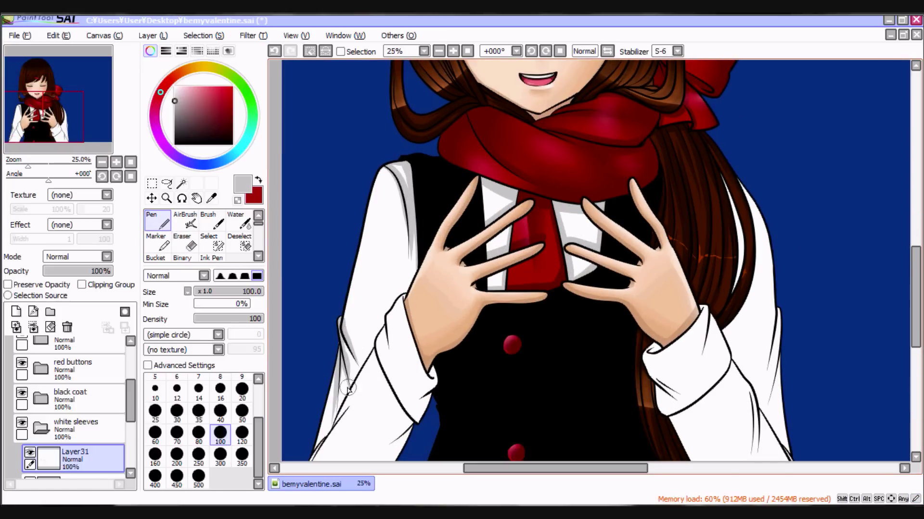
scroll(347, 388, down, 2)
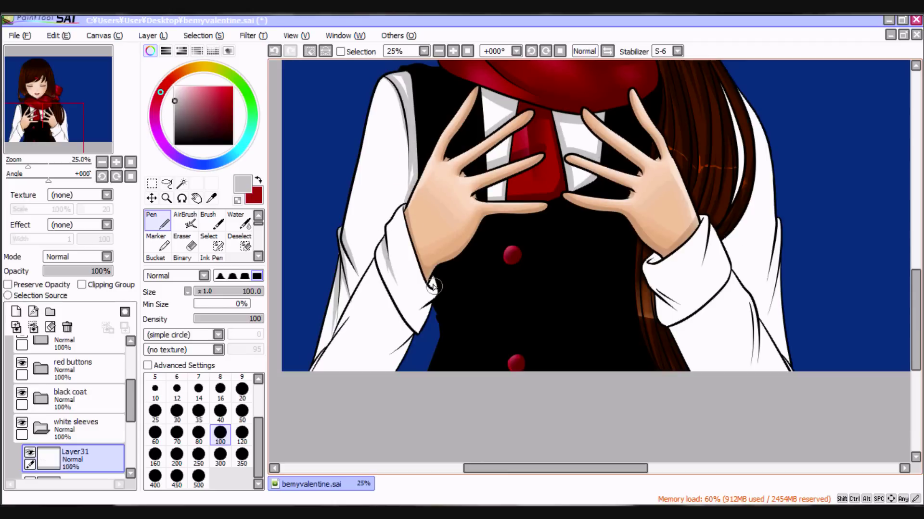
Paint grey shading along the cuff and forearm folds of the sleeve opposite the ponytail
drag(370, 262, 400, 323)
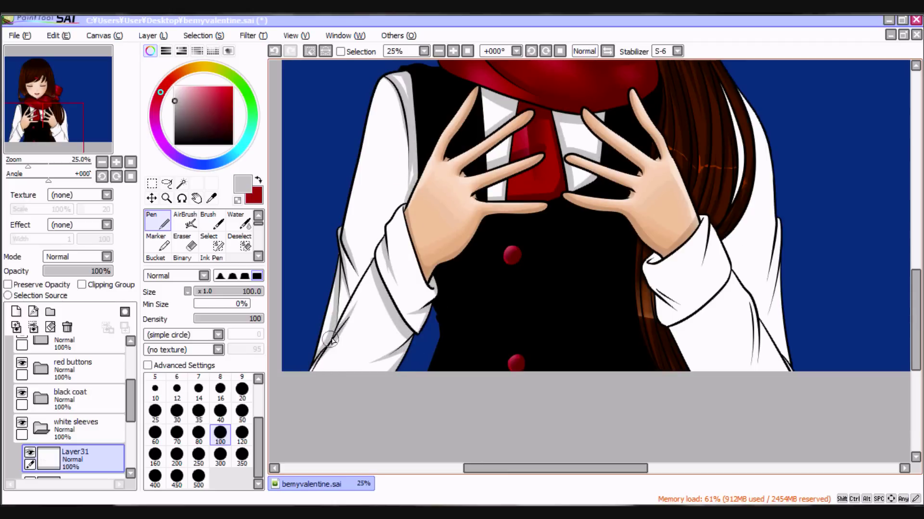
drag(311, 367, 335, 325)
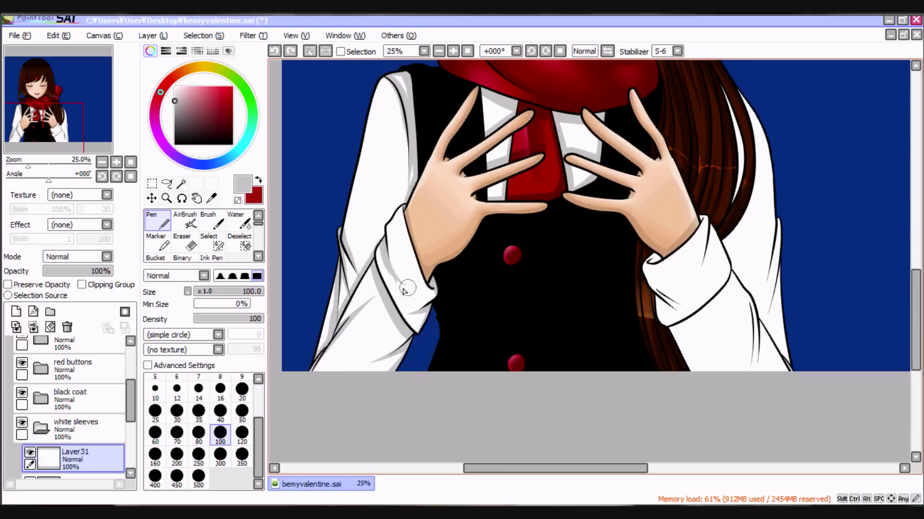
mouse_move(406, 291)
mouse_down()
mouse_move(379, 243)
mouse_move(387, 218)
mouse_up()
Shade the cuff, forearm and outer folds of the sleeve beside the ponytail in grey
scroll(536, 454, right, 2)
drag(548, 280, 620, 230)
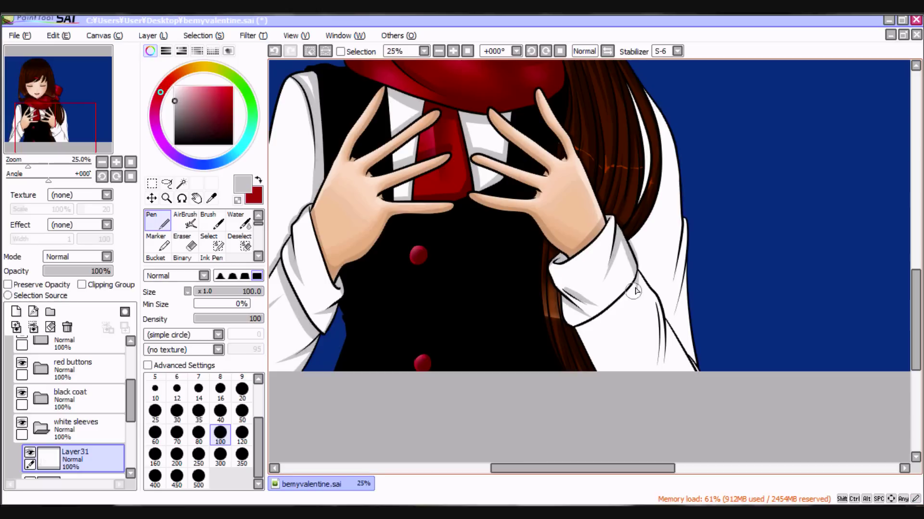
drag(573, 327, 640, 241)
drag(642, 279, 692, 370)
drag(683, 216, 697, 371)
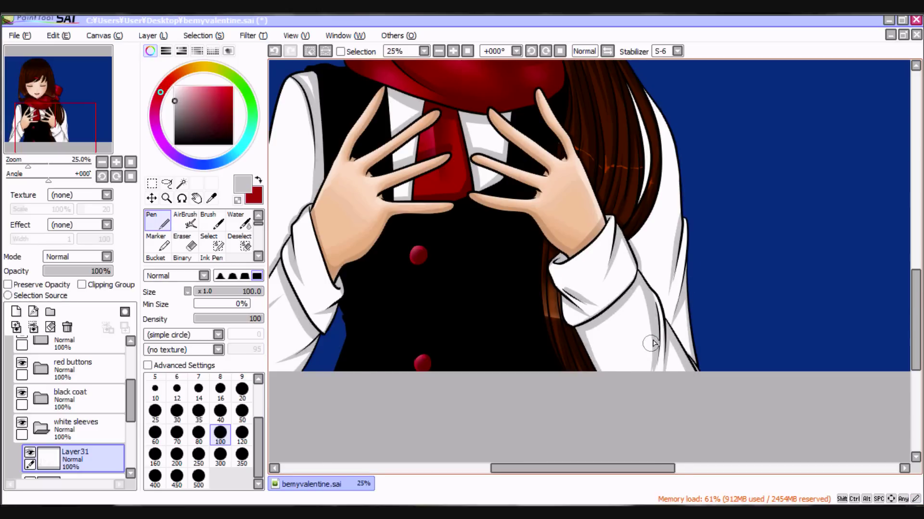
Paint broad lighter grey shading over both sleeves on a new layer beneath the fold shading with the Pen at size 300
scroll(652, 343, up, 3)
click(438, 51)
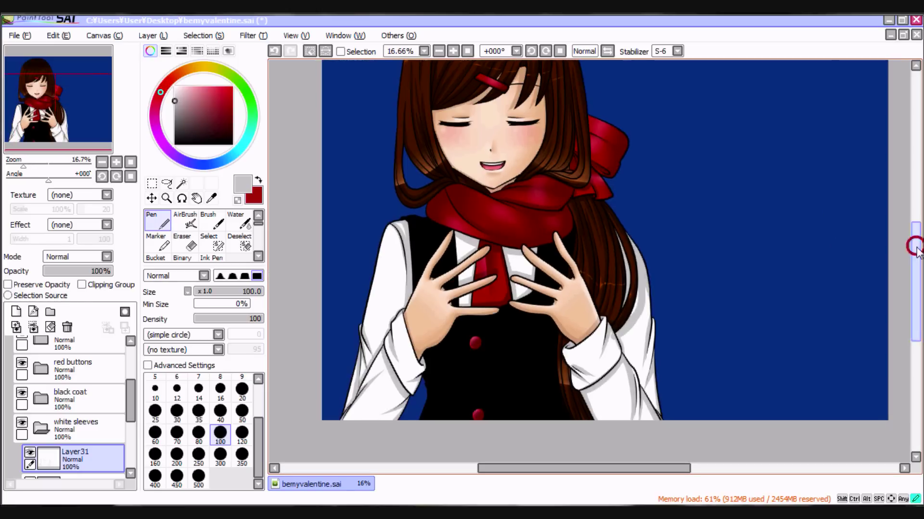
drag(72, 460, 96, 388)
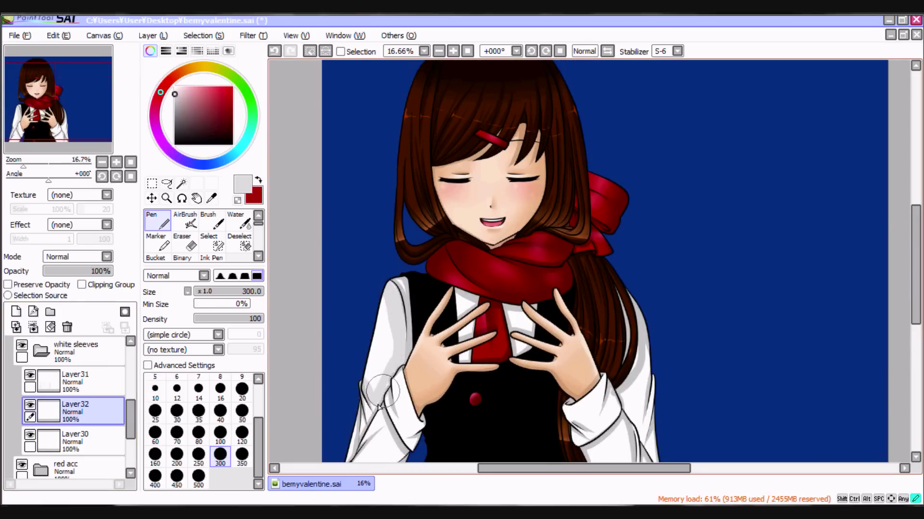
scroll(395, 332, down, 2)
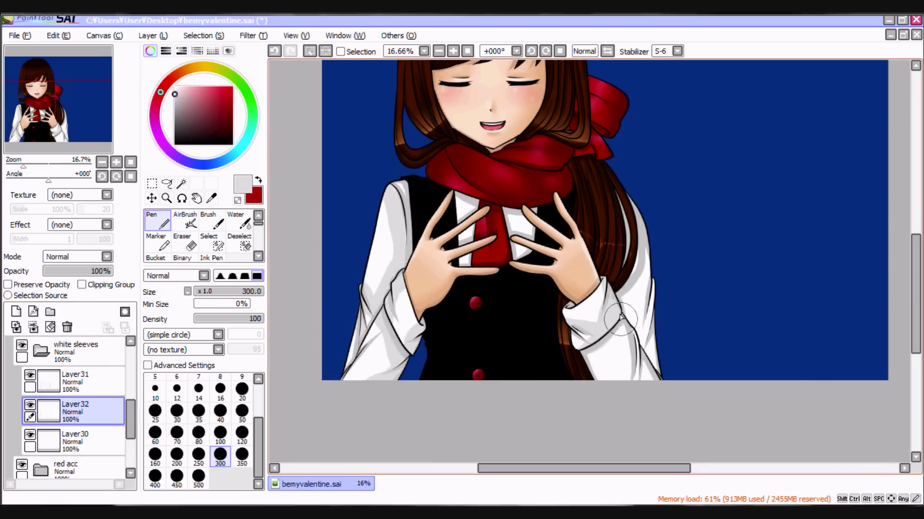
Clean up the darker grey shading on Layer31 around the hand and cuff with the Eraser
key(e)
scroll(611, 299, up, 2)
click(225, 290)
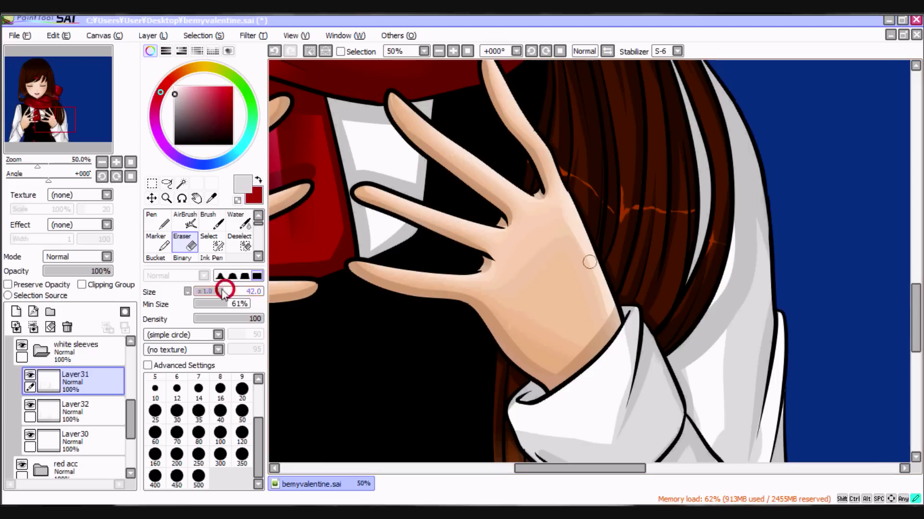
click(220, 412)
Soften the lighter sleeve shading on Layer32 with the Blur tool at size 160
click(252, 253)
click(232, 257)
click(424, 51)
click(410, 101)
click(220, 455)
click(159, 452)
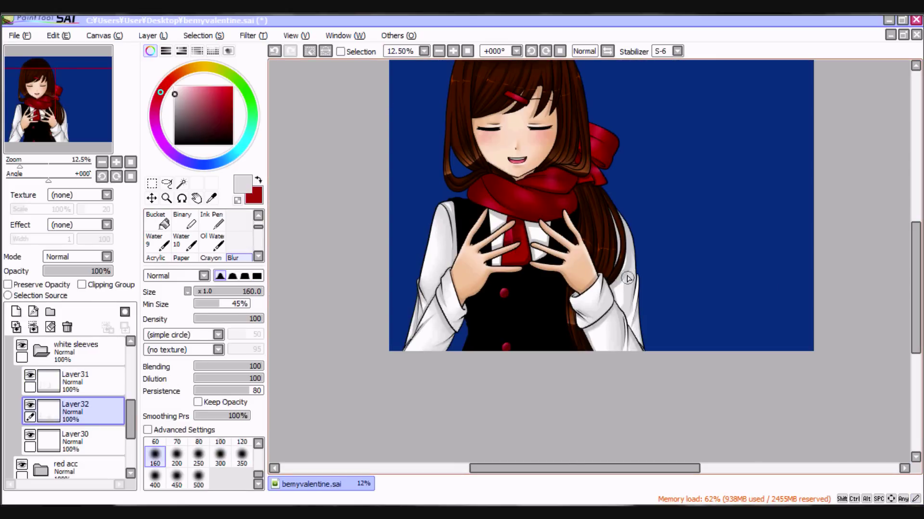
scroll(633, 301, up, 2)
key(n)
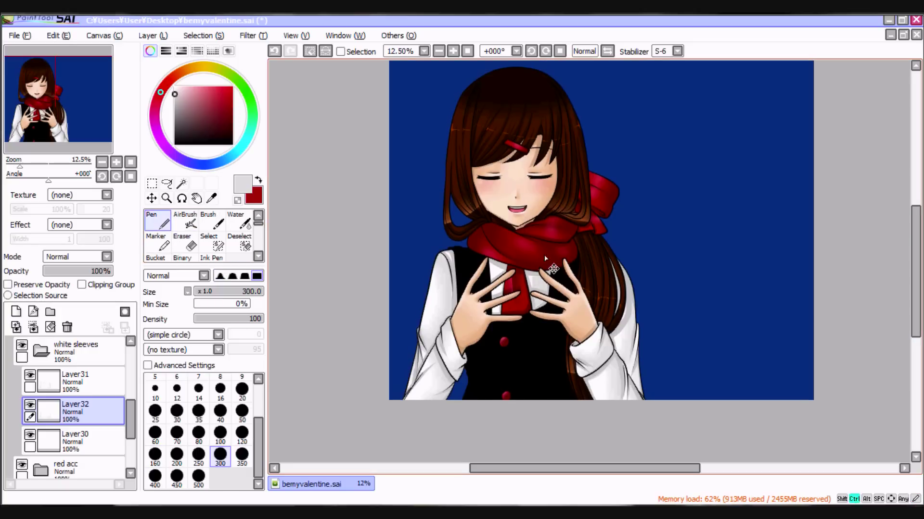
Clear the active selection around the white sleeves and return to the Pen tool
click(258, 256)
scroll(544, 367, down, 1)
key(d)
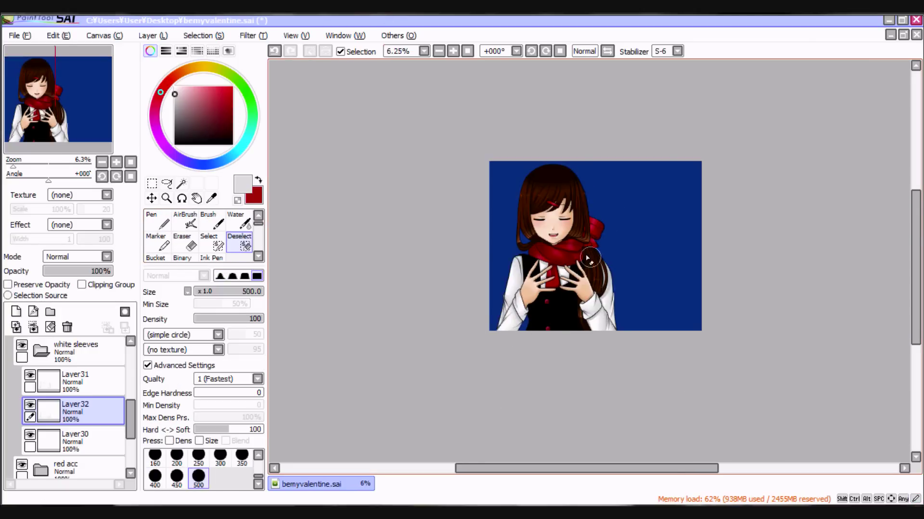
scroll(589, 258, up, 2)
key(n)
scroll(410, 113, down, 1)
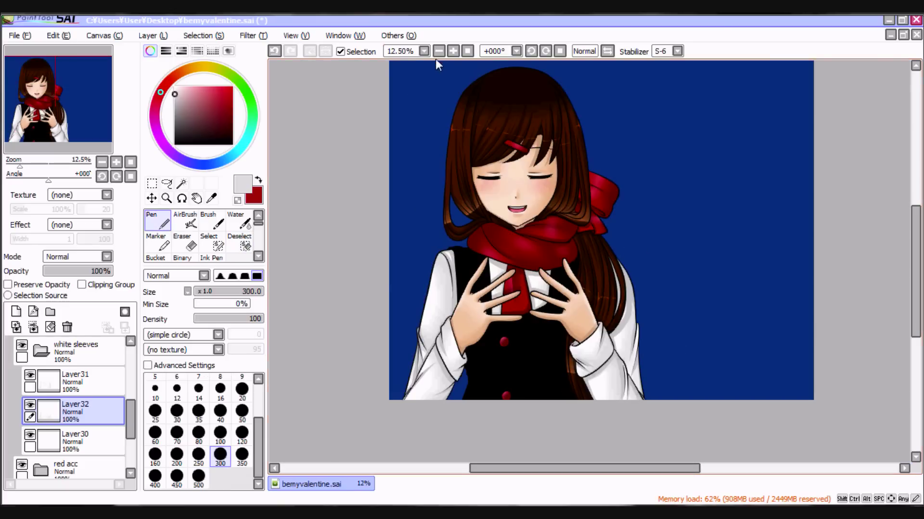
Fill the heart between her hands with pinkish red on Layer33 in the heart group's colours folder
scroll(435, 60, down, 1)
click(43, 350)
click(26, 430)
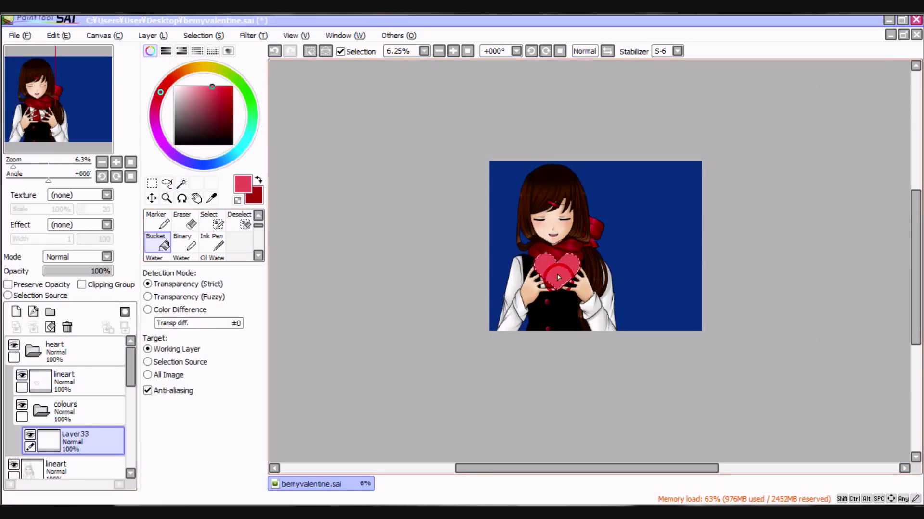
Lower Layer33's opacity to 73% and blend deeper red shading around the heart's edges on a new layer above it
drag(111, 271, 93, 273)
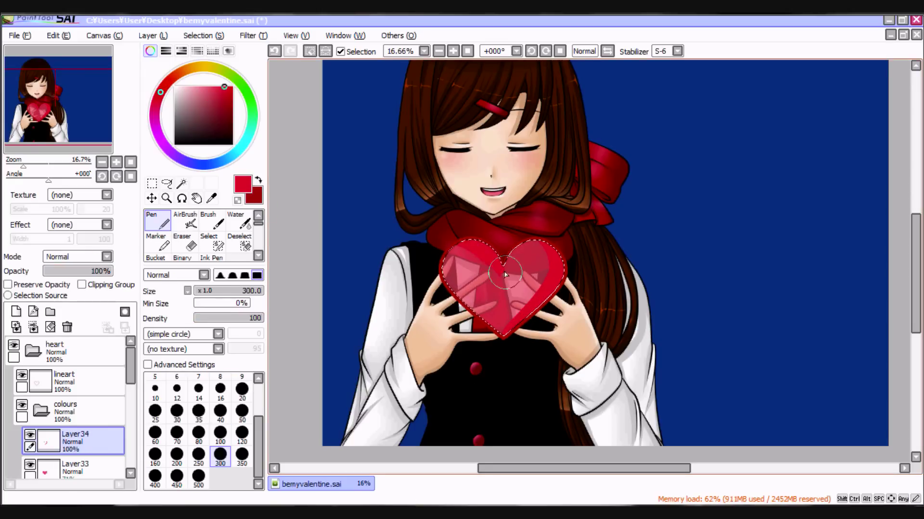
key(b)
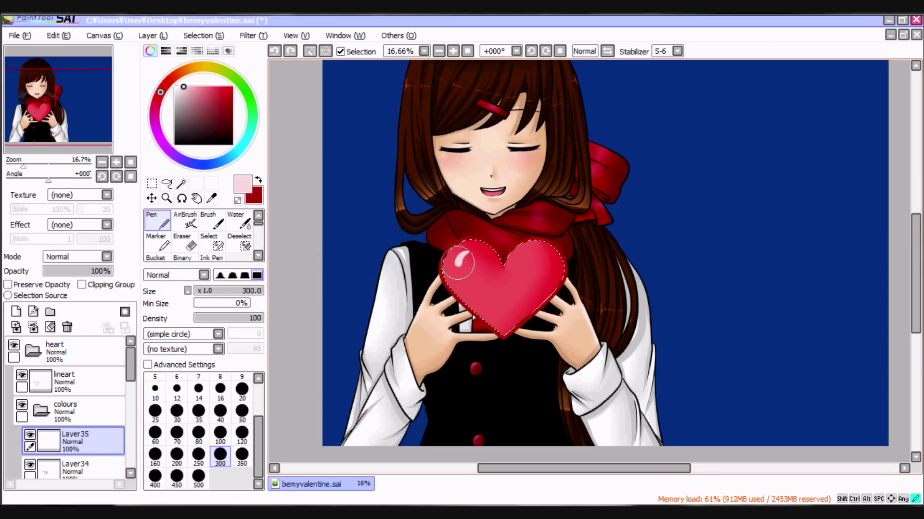
Add pale pink highlights to both lobes of the heart on Layer35, softening them with Blur and trimming them with the Eraser
key(b)
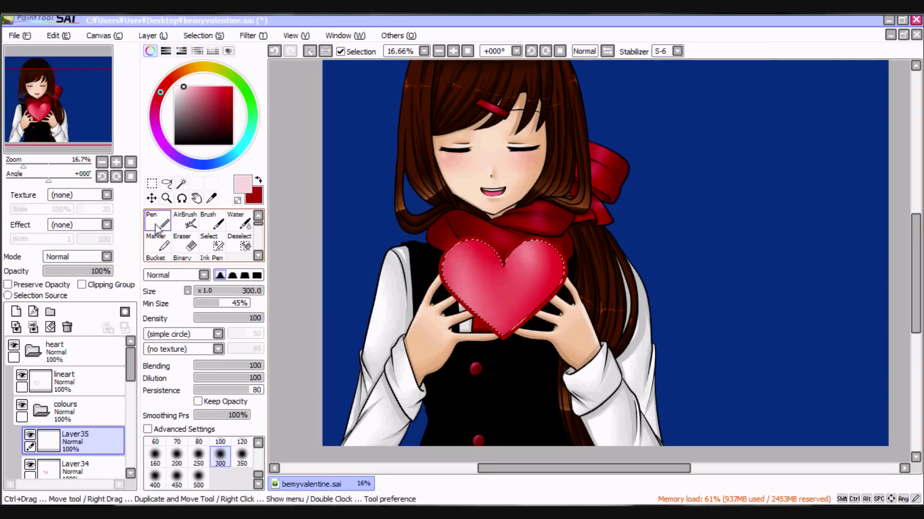
key(e)
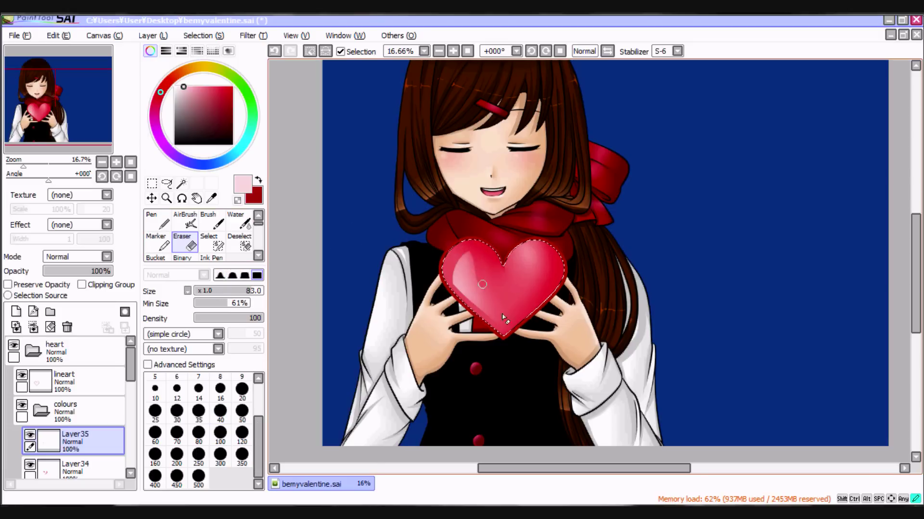
key(b)
key(e)
key(b)
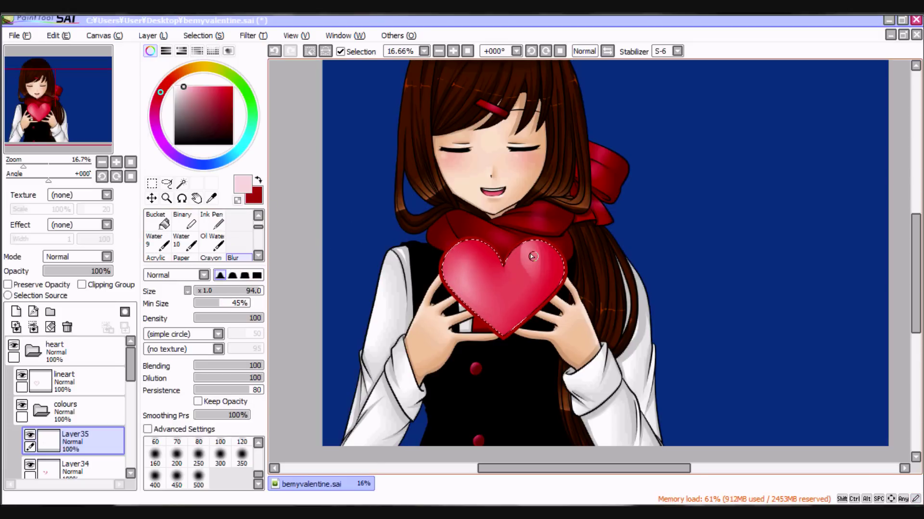
key(e)
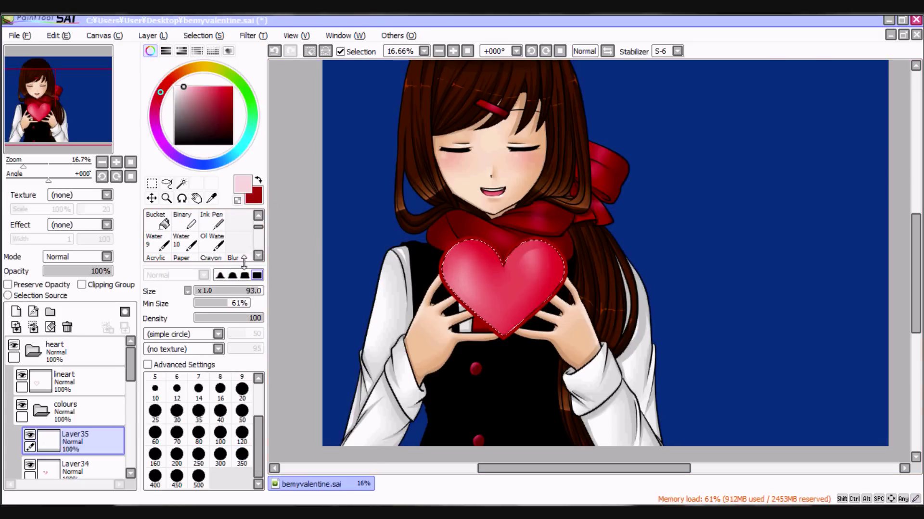